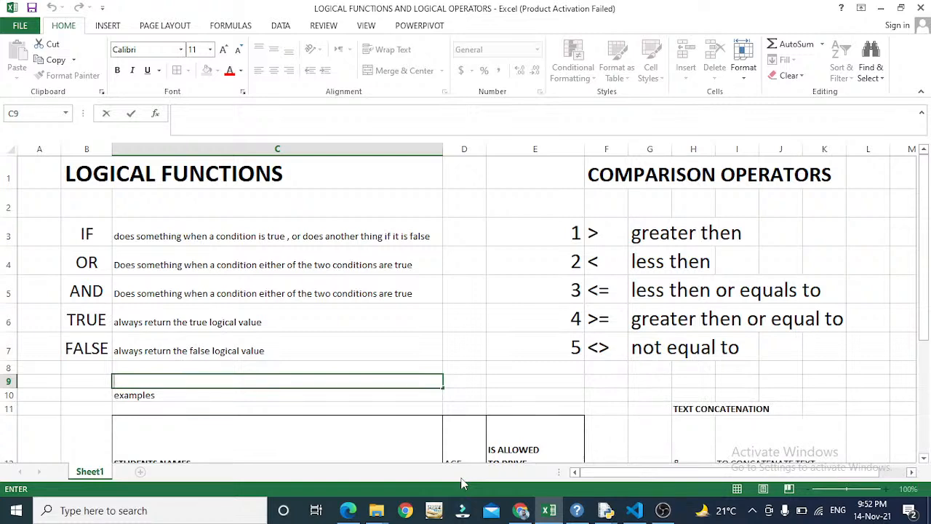
- Switch briefly to OBS Studio and return to the Excel workbook
key(alt+Tab)
key(alt+shift+Tab)
key(alt+Tab)
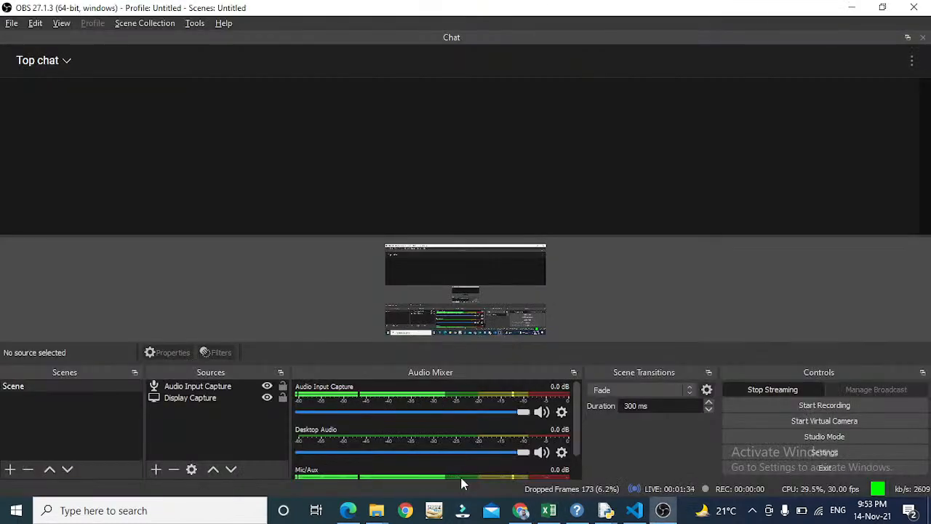
key(alt+Tab)
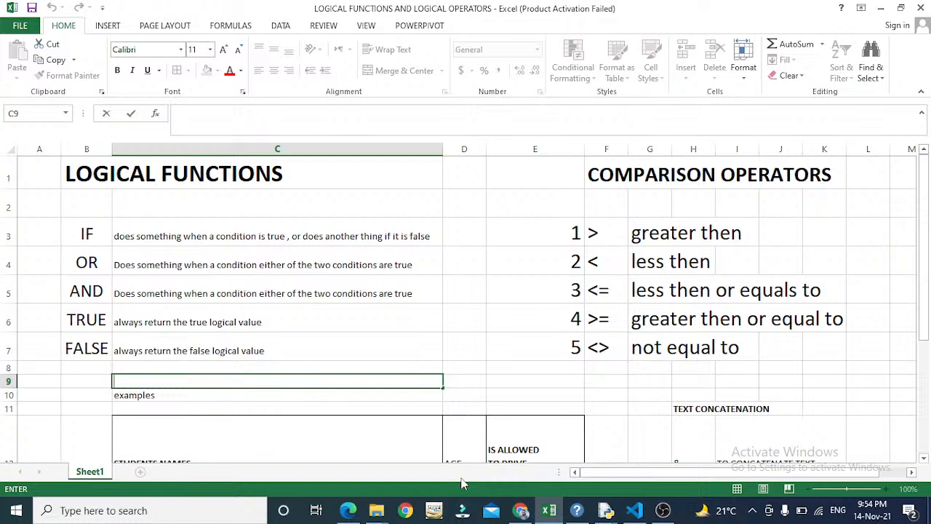
- Walk through the function labels IF, OR and FALSE in column B and their descriptions
key(Escape)
key(Up)
key(Up)
key(Up)
key(Up)
key(Up)
key(Up)
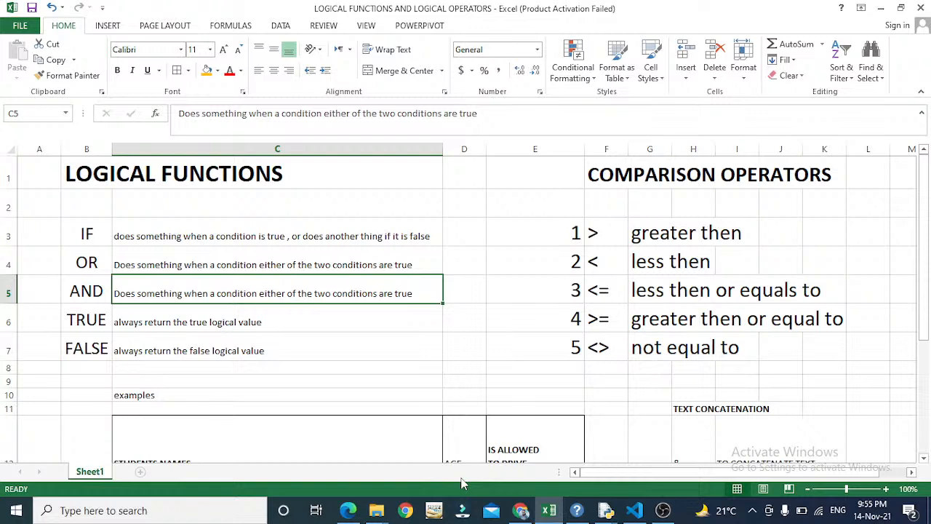
key(Up)
key(Up)
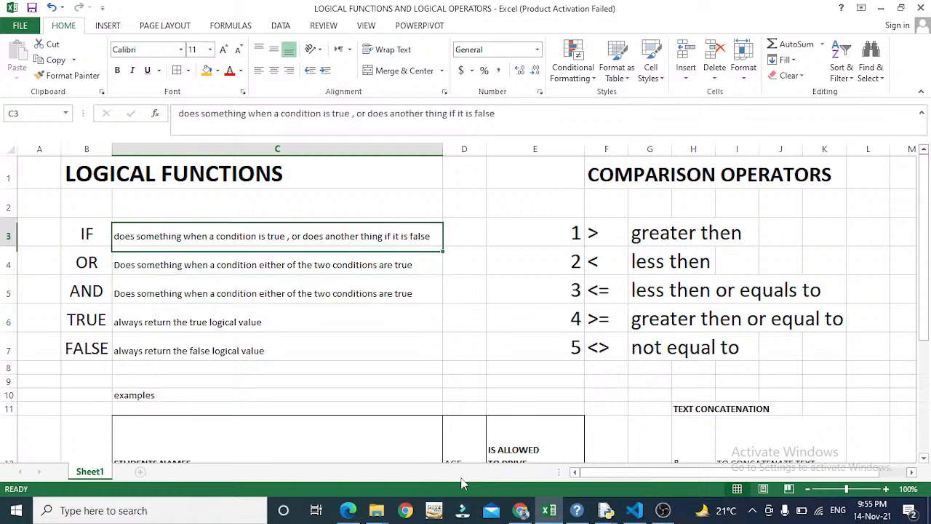
key(Left)
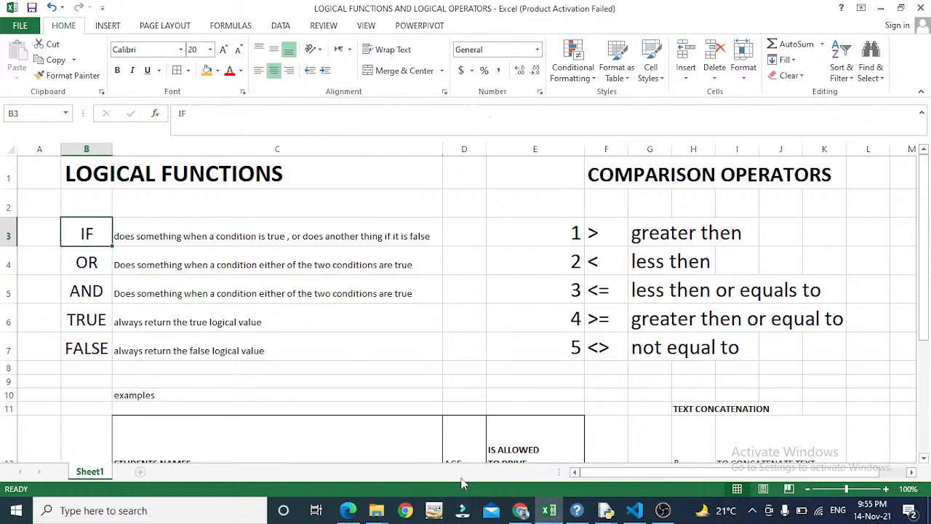
key(Down)
key(Down)
key(Down)
key(Down)
key(Up)
key(Up)
key(Up)
key(Up)
key(Down)
key(Down)
key(Down)
key(Down)
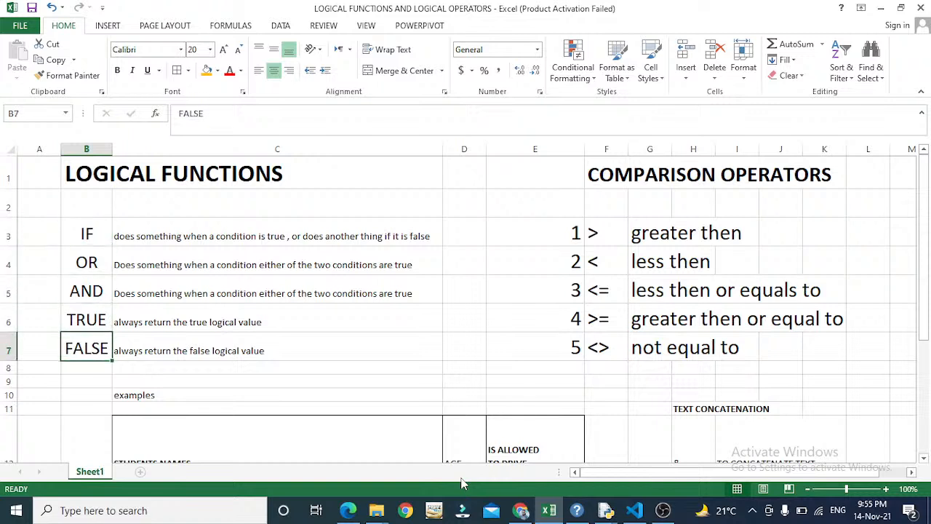
key(Up)
key(Up)
key(Up)
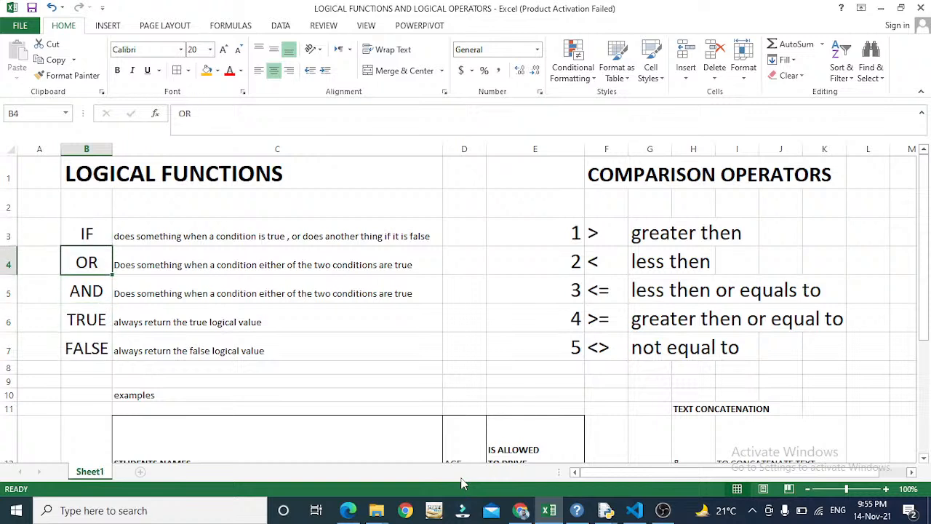
key(Up)
key(Right)
key(Down)
key(Down)
key(Down)
key(Down)
key(Down)
key(Down)
key(Down)
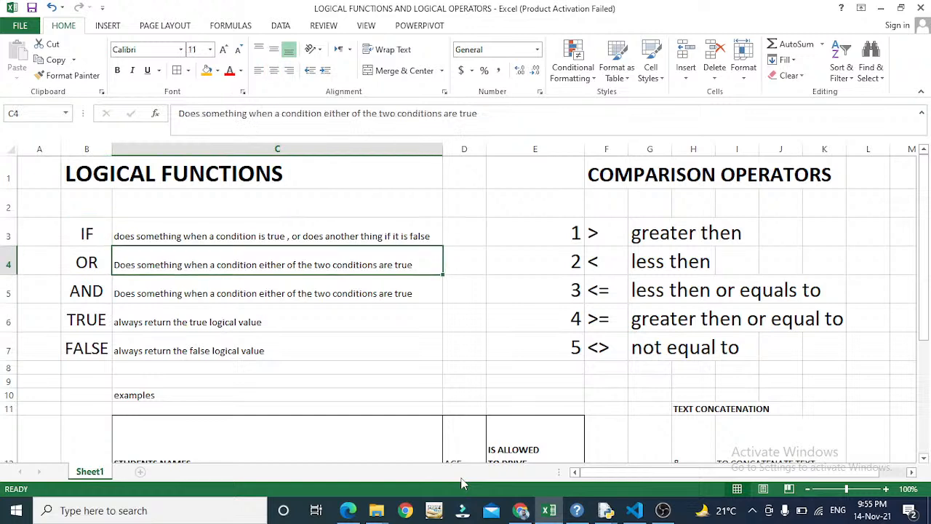
- Return to the IF label in B3 and its description in C3, glancing at OR's
key(Down)
key(Down)
key(Down)
key(Down)
key(Down)
key(Down)
key(Down)
key(Down)
key(Down)
key(Down)
key(Down)
key(Down)
key(Up)
key(Up)
key(Up)
key(Up)
key(Up)
key(Up)
key(Up)
key(Up)
key(Up)
key(Up)
key(Up)
key(Up)
key(Up)
key(Up)
key(Up)
key(Up)
key(Up)
key(Up)
key(Up)
key(Up)
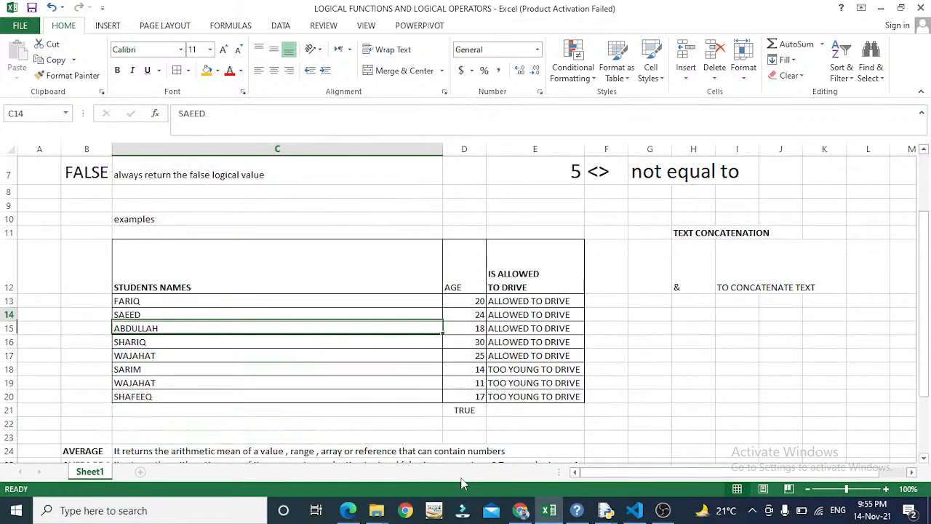
key(Down)
key(Down)
key(Down)
key(Up)
key(Left)
key(Right)
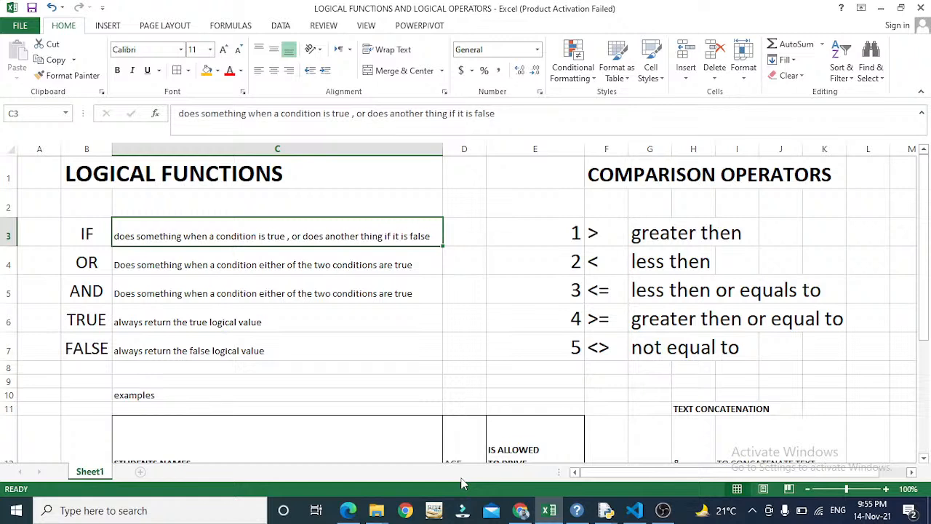
key(Left)
key(Right)
key(Down)
key(Up)
- Review the student names and the AGE column, ending on the first student's age 20
key(Down)
key(Down)
key(Down)
key(Down)
key(Down)
key(Down)
key(Down)
key(Down)
key(Down)
key(Down)
key(Down)
key(Down)
key(Down)
key(Down)
key(Down)
key(Down)
key(Down)
key(Down)
key(Down)
key(Up)
key(Up)
key(Up)
key(Up)
key(Up)
key(Up)
key(Up)
key(Up)
key(Up)
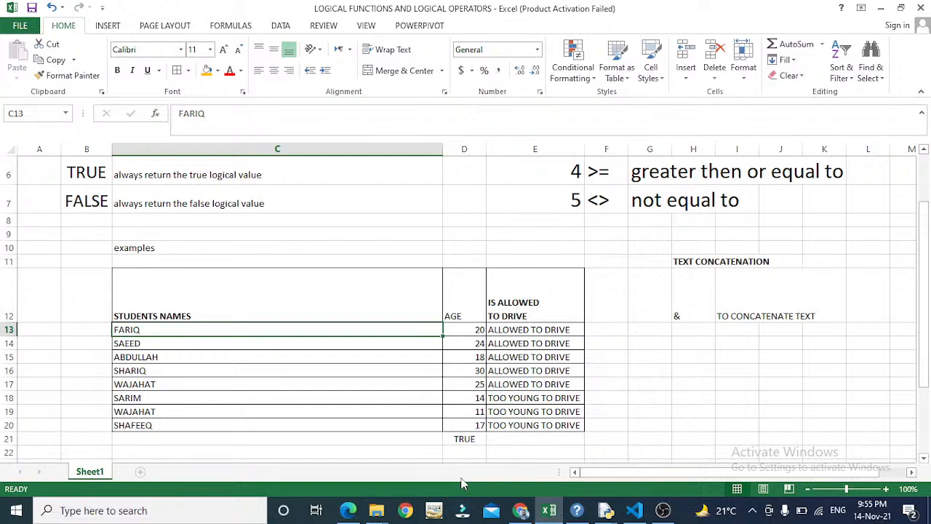
key(Up)
key(Down)
key(Down)
key(Down)
key(Down)
key(Down)
key(Down)
key(Down)
key(Down)
key(Down)
key(Up)
key(Up)
key(Up)
key(Up)
key(Up)
key(Up)
key(Up)
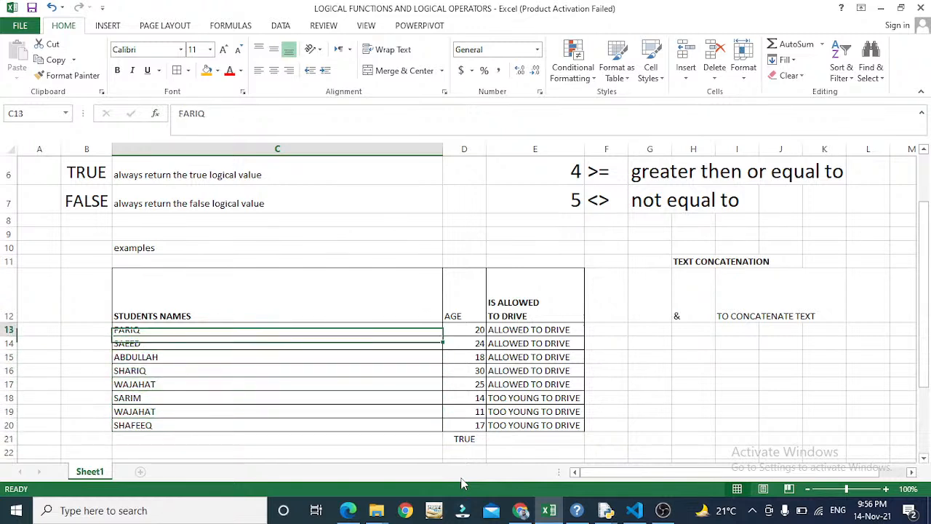
key(Right)
key(Down)
key(Down)
key(Down)
key(Down)
key(Down)
key(Up)
key(Up)
key(Up)
key(Up)
key(Up)
key(Up)
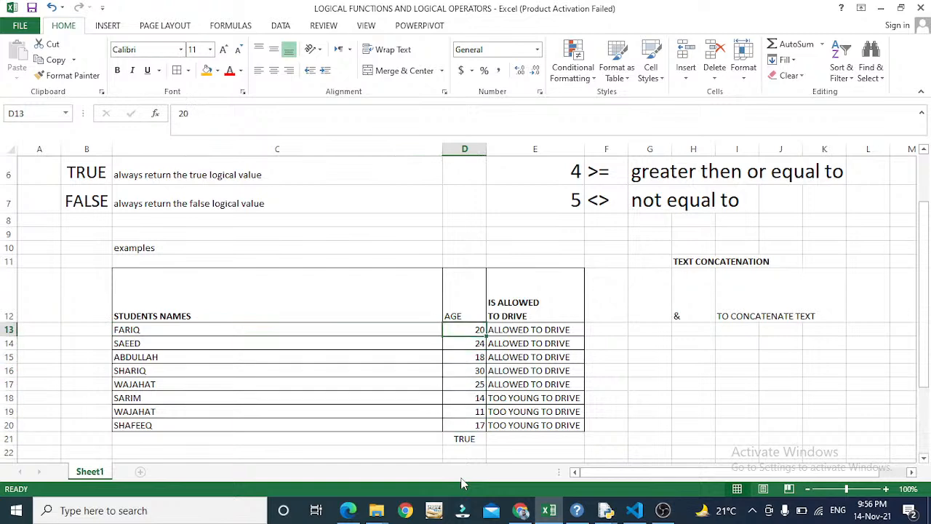
- Check the IS ALLOWED TO DRIVE heading and the comparison operators, then land on E13
key(Right)
key(Up)
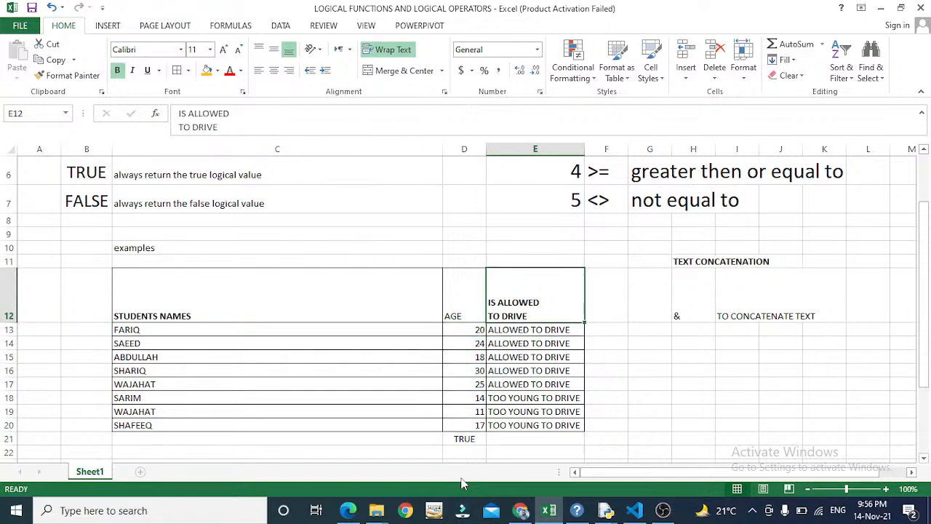
key(Up)
key(Up)
key(Up)
key(Up)
key(Up)
key(Up)
key(Up)
key(Up)
key(Up)
key(Up)
key(Up)
key(Down)
key(Down)
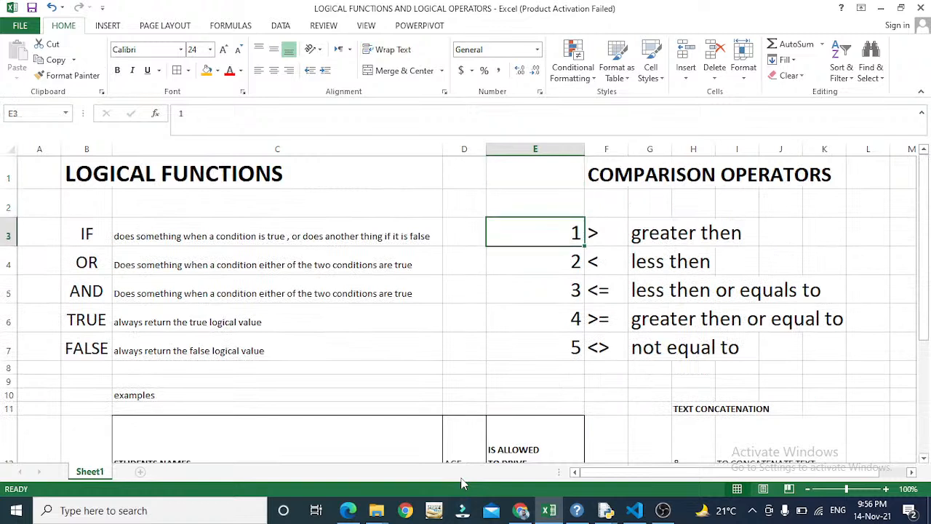
key(Left)
key(Left)
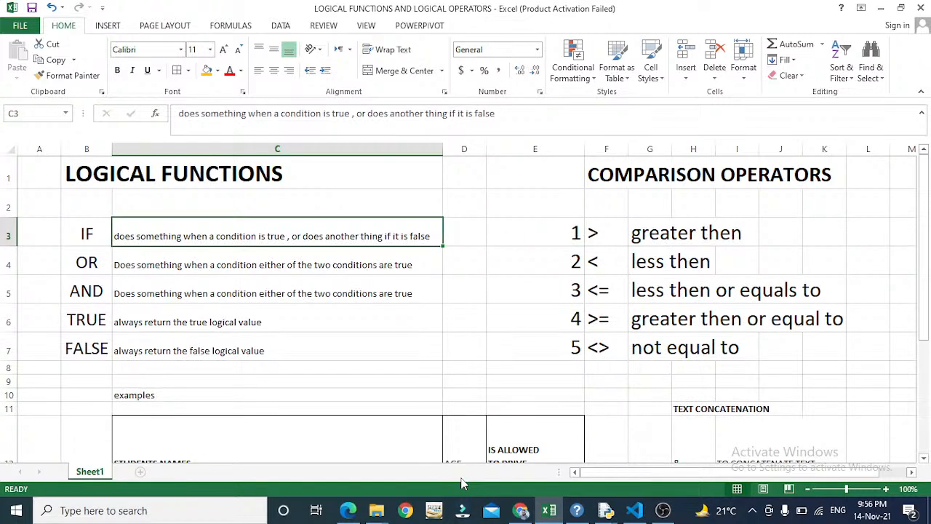
key(Down)
key(Down)
key(Down)
key(Down)
key(Down)
key(Down)
key(Down)
key(Down)
key(Down)
key(Down)
key(Down)
key(Down)
key(Down)
key(Down)
key(Down)
key(Down)
key(Down)
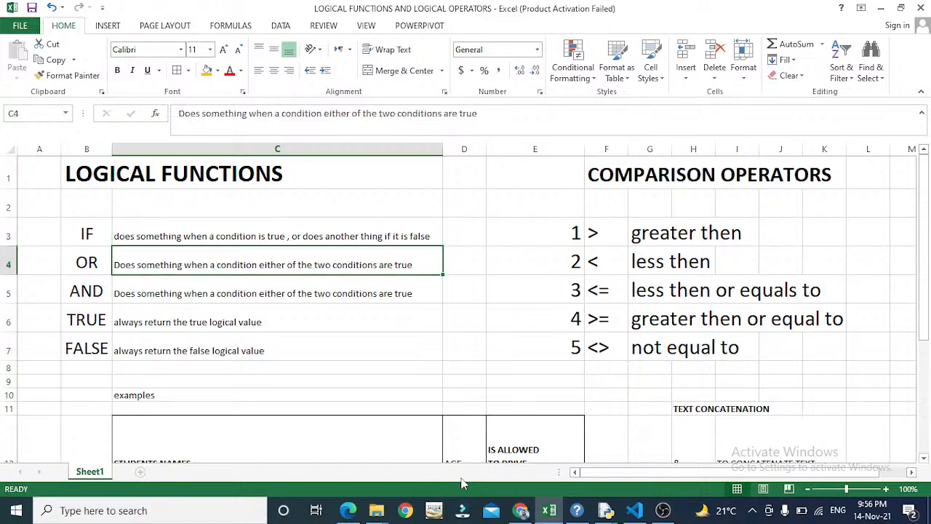
key(Right)
key(Right)
key(Up)
key(Up)
key(Up)
key(Up)
key(Up)
key(Up)
key(Up)
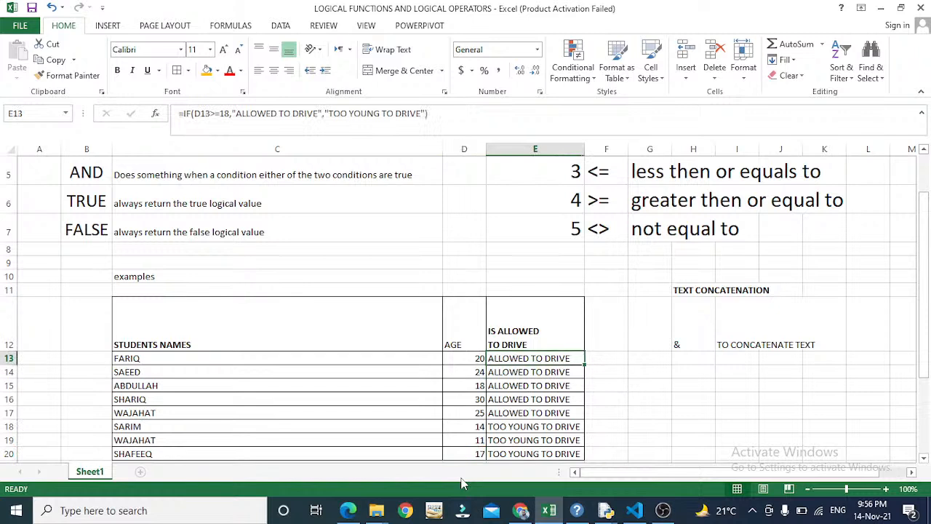
- Peek at E13's IF formula without changes, then look at the age in D13
key(F2)
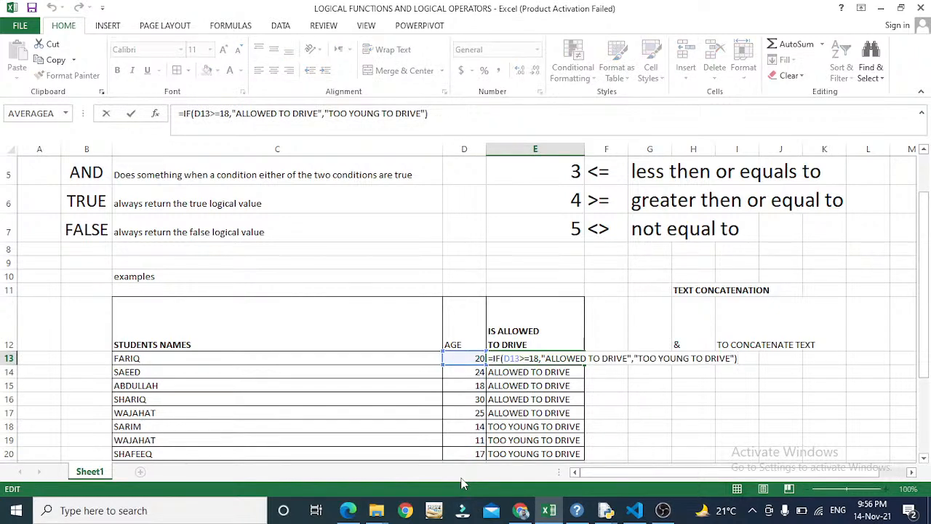
key(Escape)
key(Left)
key(Left)
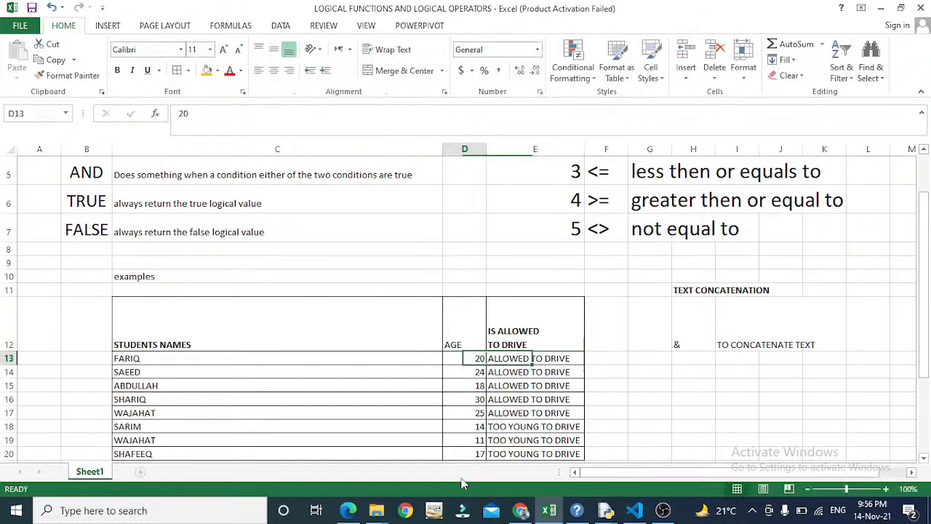
key(Right)
key(Right)
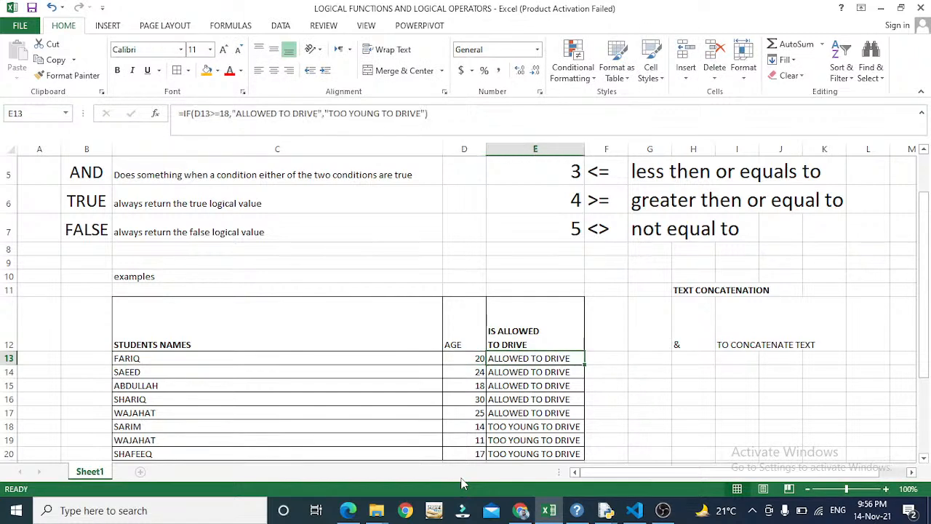
key(Left)
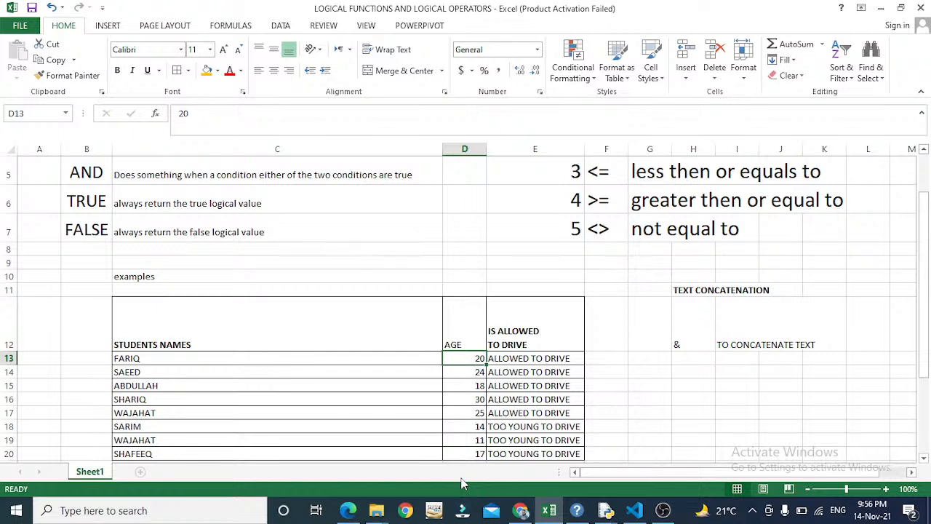
key(Left)
key(Right)
- Put E13's IF formula in edit mode and move between value_if_true and its start
key(Right)
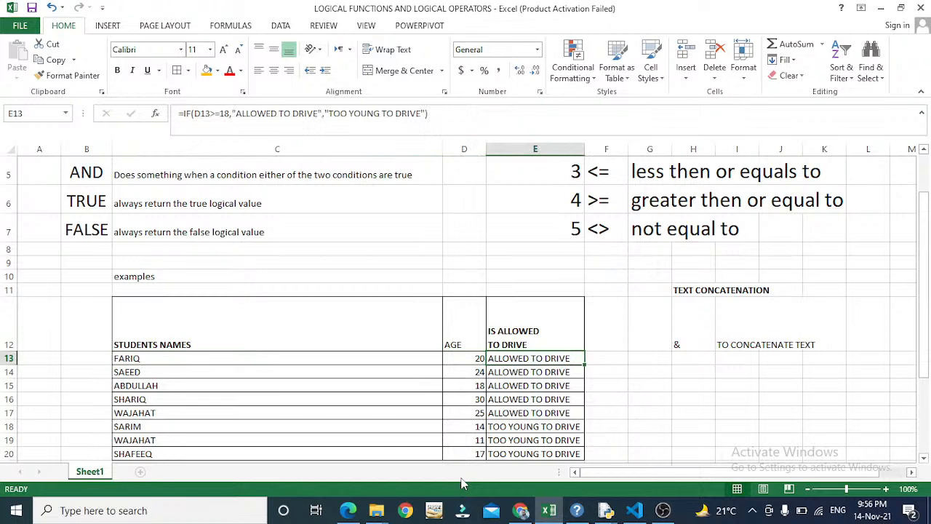
key(F2)
key(Left)
key(Left)
key(Left)
key(Left)
key(Left)
key(Left)
key(Left)
key(Left)
key(Left)
key(Left)
key(Left)
key(Left)
key(Left)
key(Left)
key(Left)
key(Left)
key(Left)
key(Left)
key(Left)
key(Left)
key(Home)
key(Right)
key(Right)
key(Right)
key(Right)
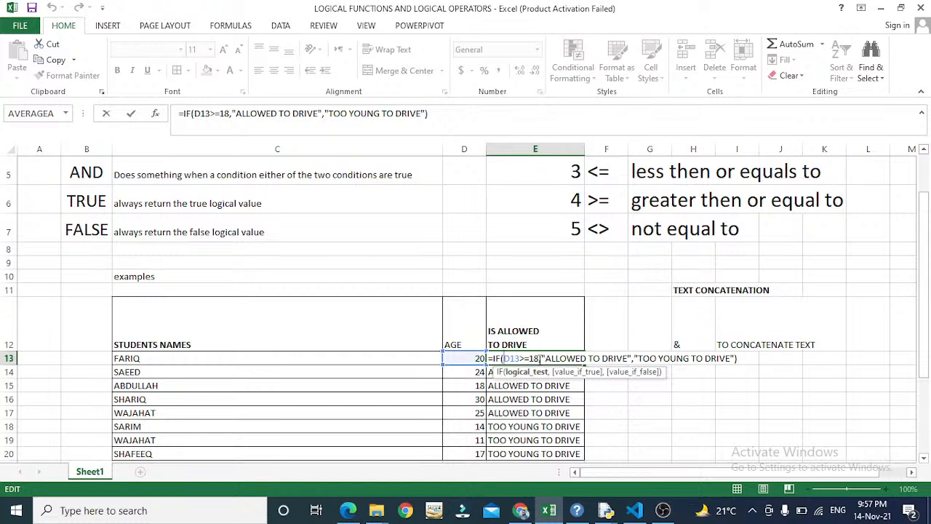
- Step between E13's value_if_true and value_if_false arguments to explain them
click(540, 358)
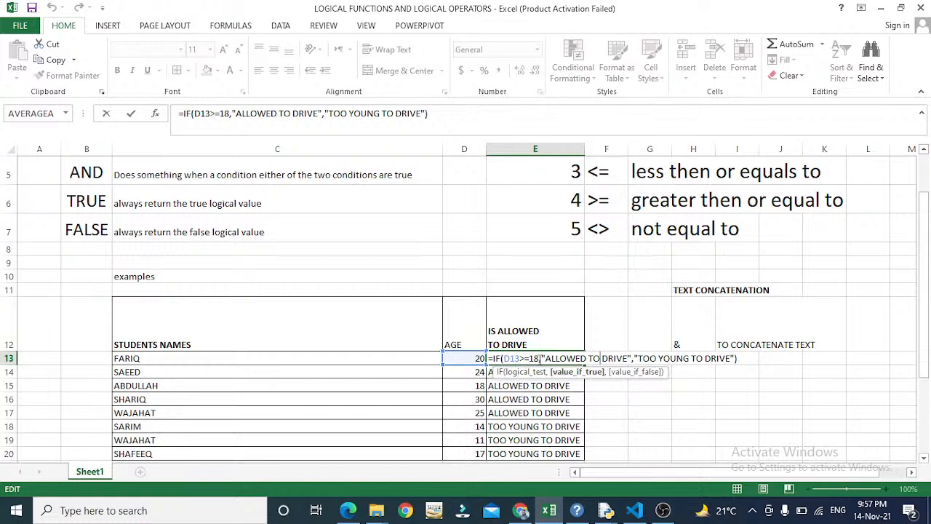
click(632, 358)
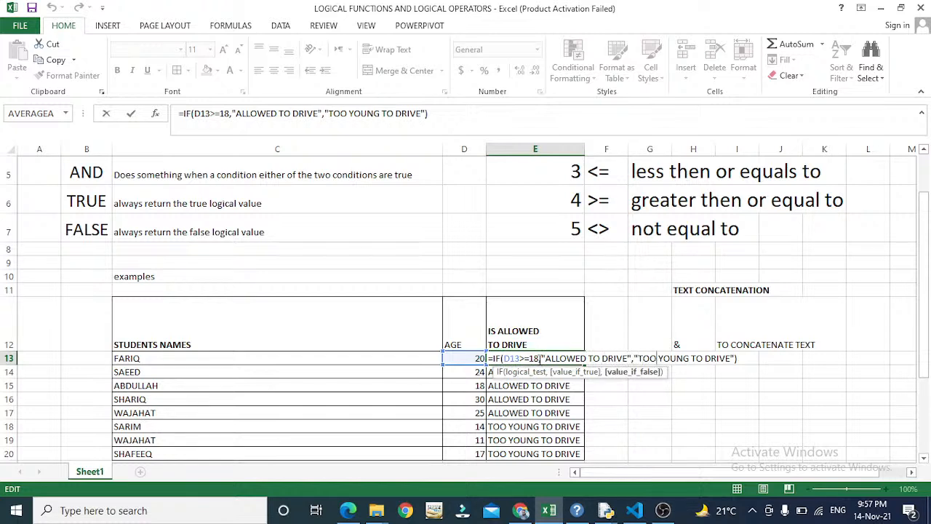
key(Left)
key(Left)
key(Left)
key(Left)
key(Left)
key(Left)
key(Left)
key(Left)
key(Left)
key(Left)
key(Left)
key(Left)
key(Left)
key(Left)
key(Left)
key(Left)
key(Left)
key(Left)
key(Left)
key(Left)
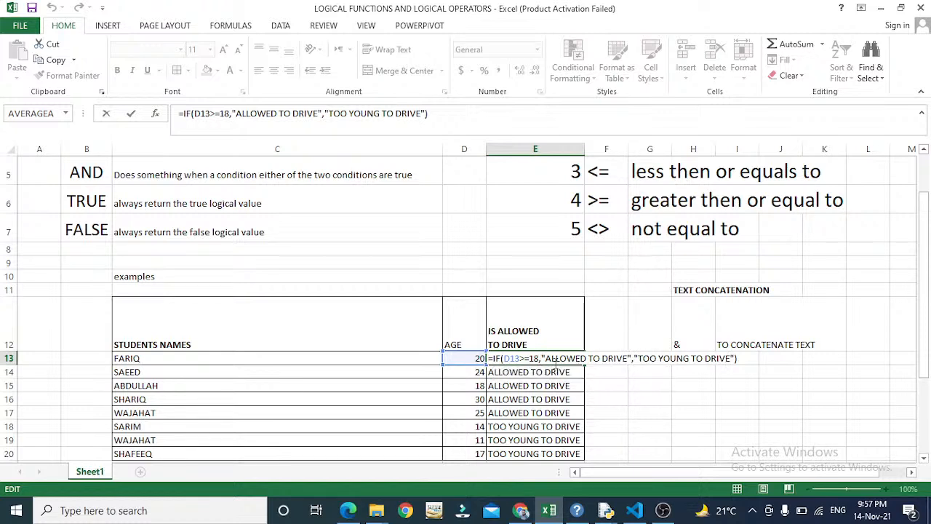
click(566, 359)
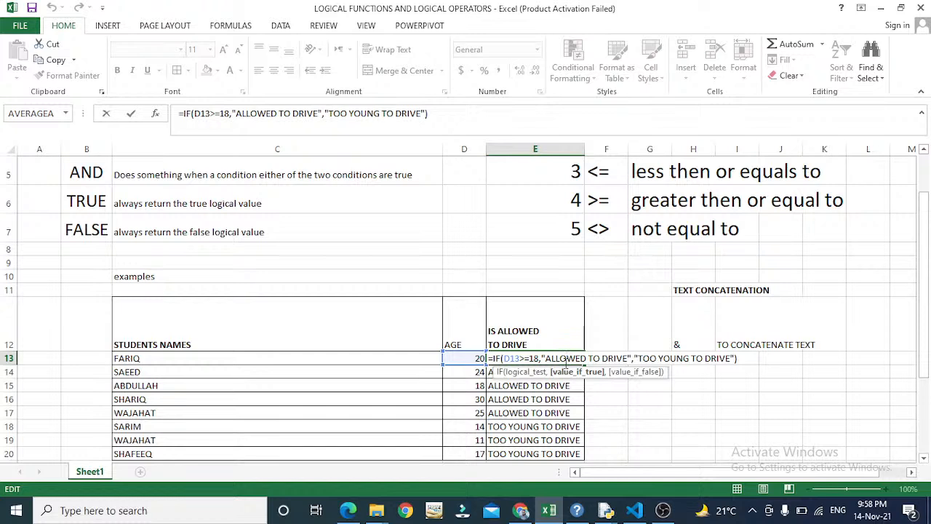
key(Right)
key(Right)
key(Right)
key(Right)
key(Right)
key(Right)
key(Right)
key(Right)
key(Right)
key(Right)
key(Right)
key(Right)
key(Right)
key(Right)
key(Right)
key(Right)
key(Right)
key(Right)
key(Right)
key(Right)
key(Right)
key(Right)
key(Right)
key(Right)
key(Right)
key(Right)
key(Right)
key(Right)
key(Right)
key(Right)
key(Right)
key(Right)
key(Right)
key(Left)
key(Left)
key(Left)
key(Left)
key(Left)
key(Left)
key(Left)
key(Left)
key(Left)
key(Left)
key(Left)
key(Left)
key(Left)
key(Left)
key(Left)
key(Left)
key(Left)
key(Left)
key(Left)
key(Left)
key(Left)
key(Left)
key(Left)
key(Left)
key(Left)
key(Left)
key(Left)
key(Left)
key(Left)
key(Left)
key(Left)
key(Left)
key(Left)
key(Left)
key(Left)
key(Left)
key(Left)
key(Left)
key(Left)
key(Left)
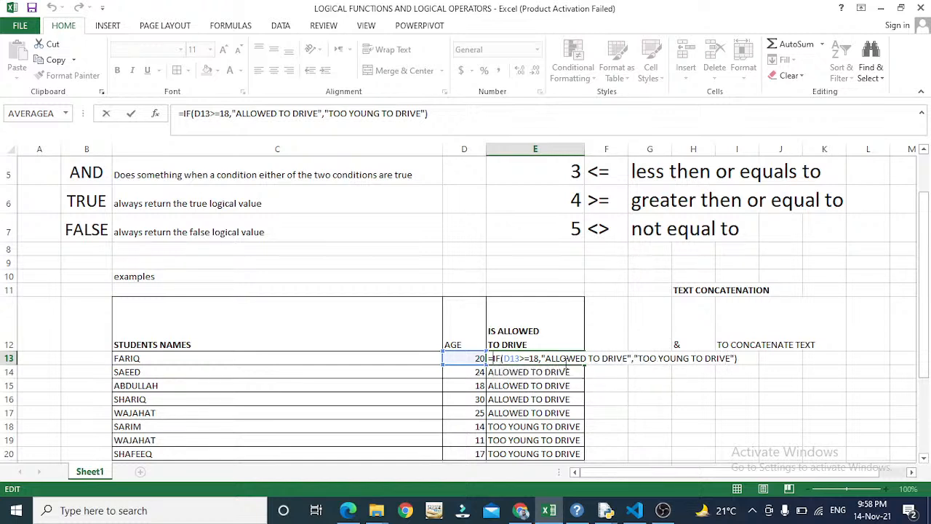
key(Right)
key(Right)
key(Right)
key(Right)
key(Right)
key(Right)
key(Right)
key(Right)
key(Right)
key(Right)
key(Right)
key(Right)
key(Right)
key(Right)
key(Right)
key(Right)
key(Right)
key(Right)
- Step through the ALLOWED TO DRIVE text, then commit E13's formula
key(Left)
key(Left)
key(Left)
key(Left)
key(Left)
key(Left)
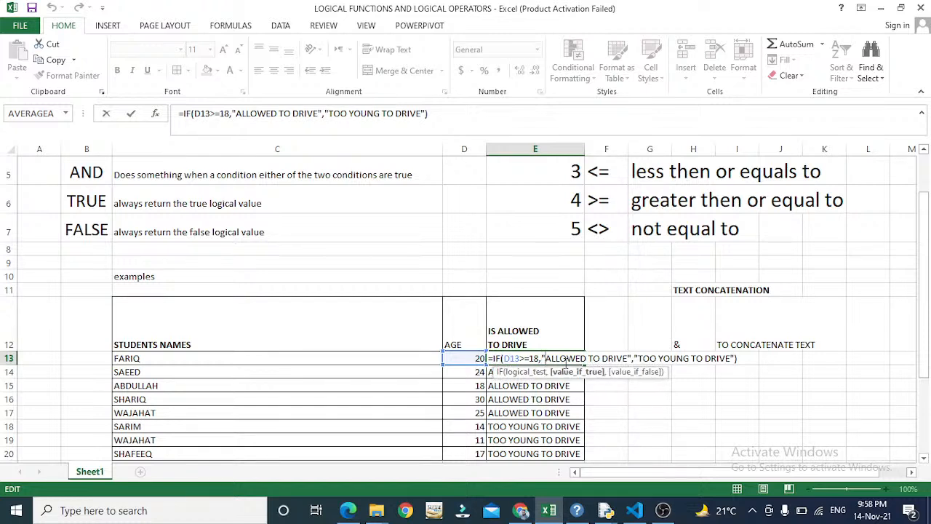
key(Right)
key(Right)
key(Right)
key(Right)
key(Right)
key(Right)
key(Right)
key(Right)
key(Right)
key(Right)
key(Right)
key(Right)
key(Right)
key(Right)
key(Left)
key(Left)
key(Left)
key(Left)
key(Left)
key(Left)
key(Left)
key(Left)
key(Left)
key(Left)
key(Left)
key(Right)
key(Right)
key(Right)
key(Right)
key(Right)
key(Right)
key(Right)
key(Right)
key(Right)
key(Right)
key(Right)
key(Right)
key(Right)
key(Right)
key(Right)
key(Right)
key(Right)
key(Right)
key(Right)
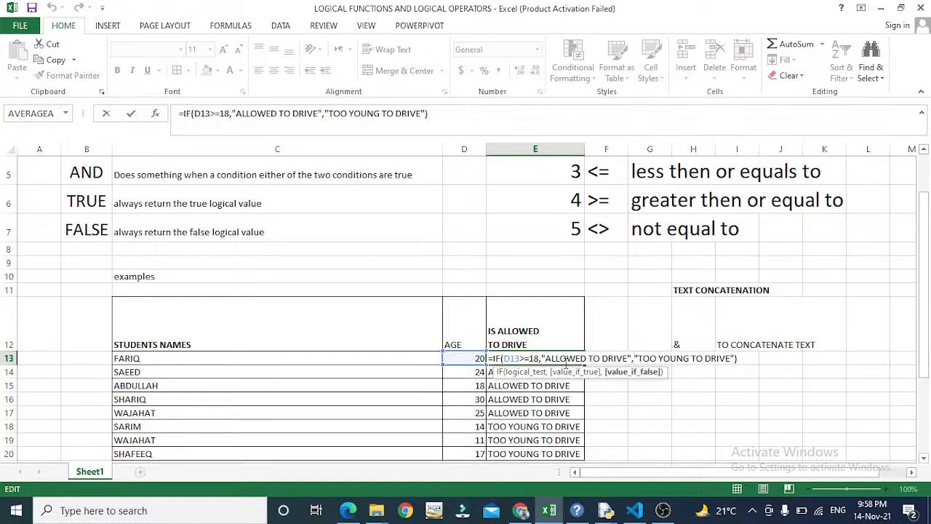
key(End)
key(Return)
key(Up)
- Re-edit E13 to walk through the D13>=18 condition and both results, then commit
key(Left)
key(Left)
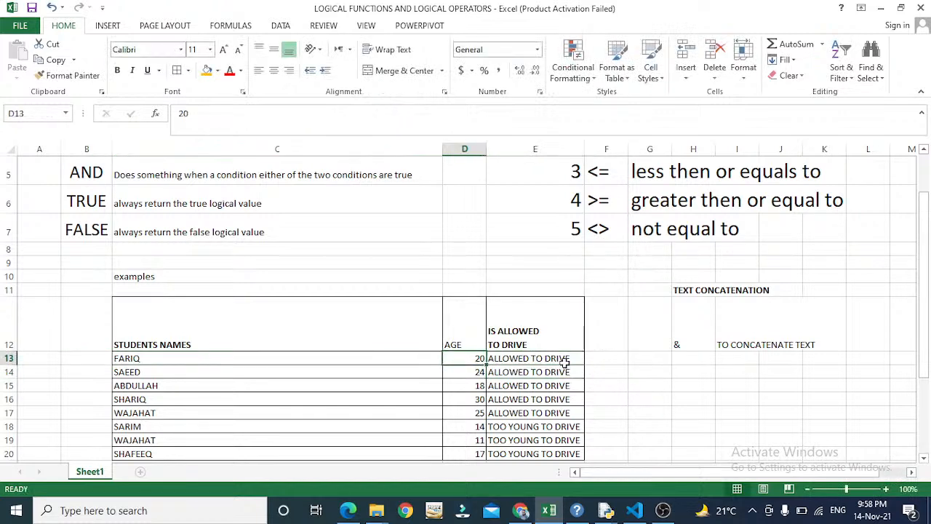
key(Right)
key(Right)
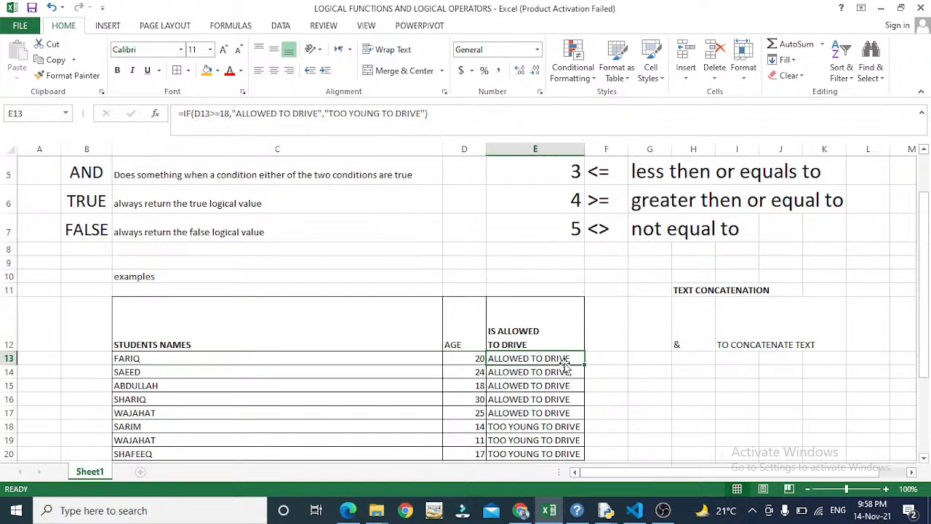
key(F2)
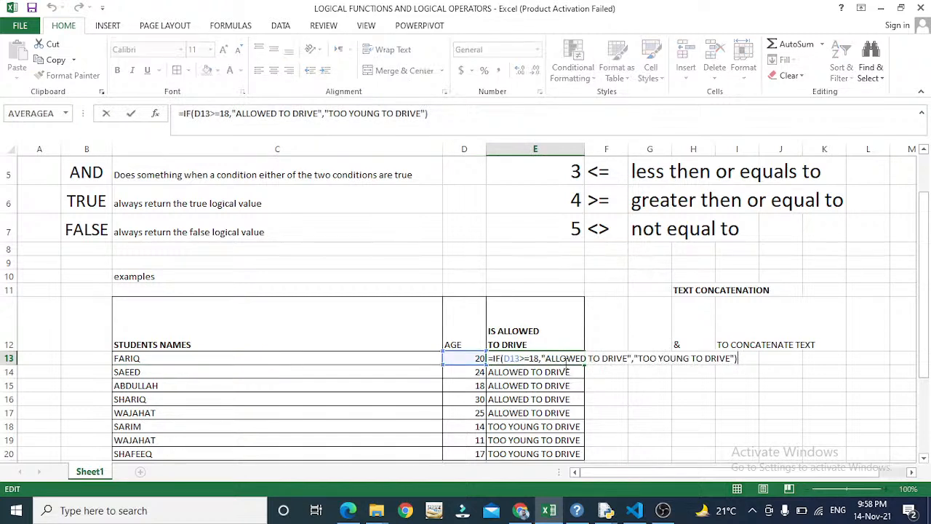
key(Left)
key(Left)
key(Left)
key(Left)
key(Left)
key(Left)
key(Left)
key(Left)
key(Left)
key(Left)
key(Left)
key(Left)
key(Left)
key(Left)
key(Left)
key(Left)
key(Left)
key(Left)
key(Left)
key(Left)
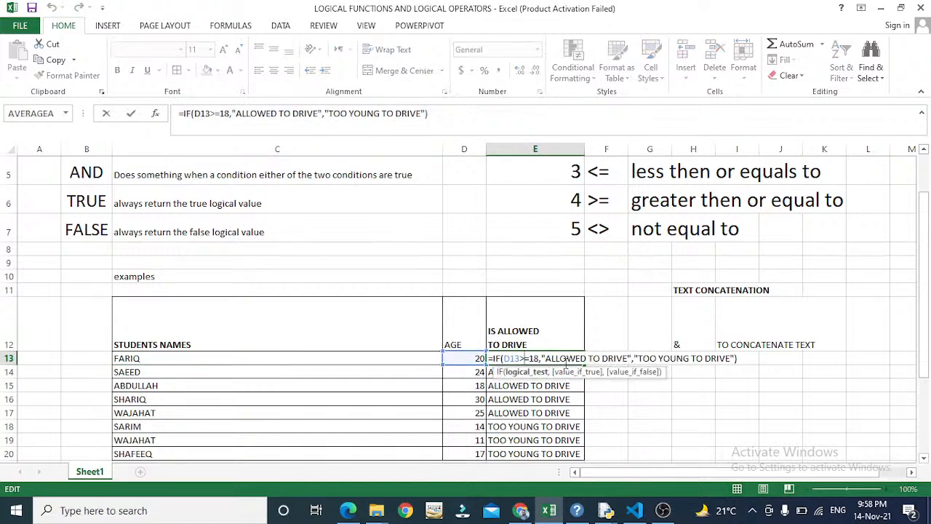
key(Right)
key(Right)
key(Right)
key(Right)
key(Right)
key(Right)
key(Right)
key(Right)
key(Right)
key(Right)
key(Right)
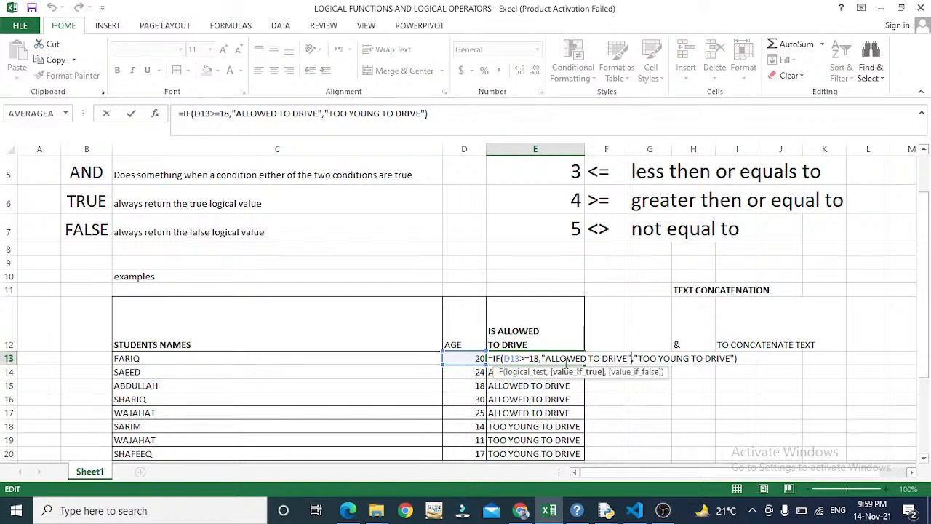
key(Right)
key(Right)
key(Right)
key(Right)
key(Right)
key(Right)
key(Right)
key(Right)
key(Right)
key(Right)
key(Right)
key(Right)
key(Left)
key(Left)
key(Left)
key(Return)
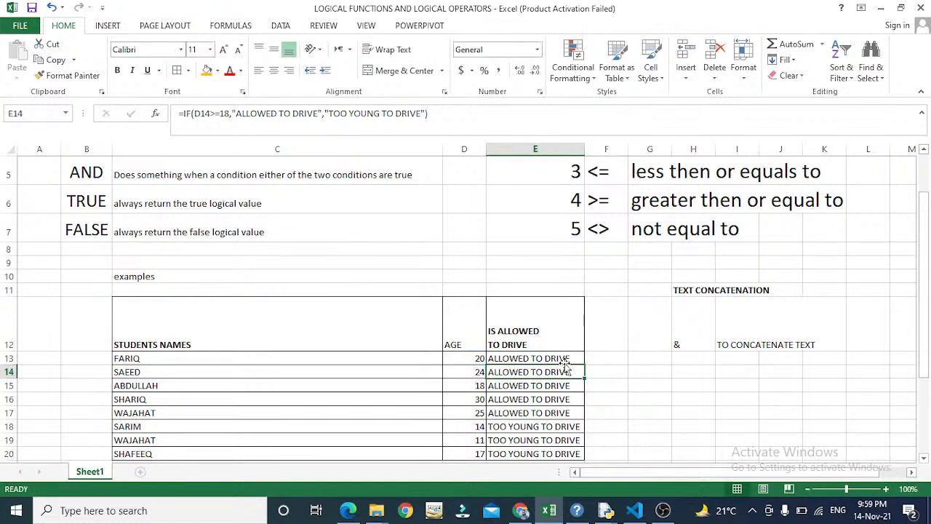
- Paste E13's IF formula into E14:E20
key(Left)
key(Left)
key(Left)
key(Right)
key(Right)
key(Right)
key(Up)
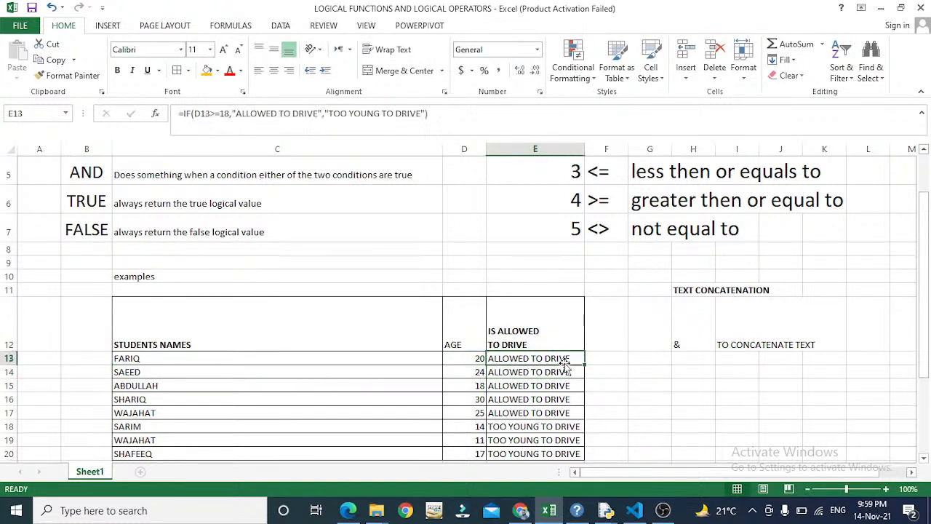
key(Left)
key(Left)
key(Right)
key(Right)
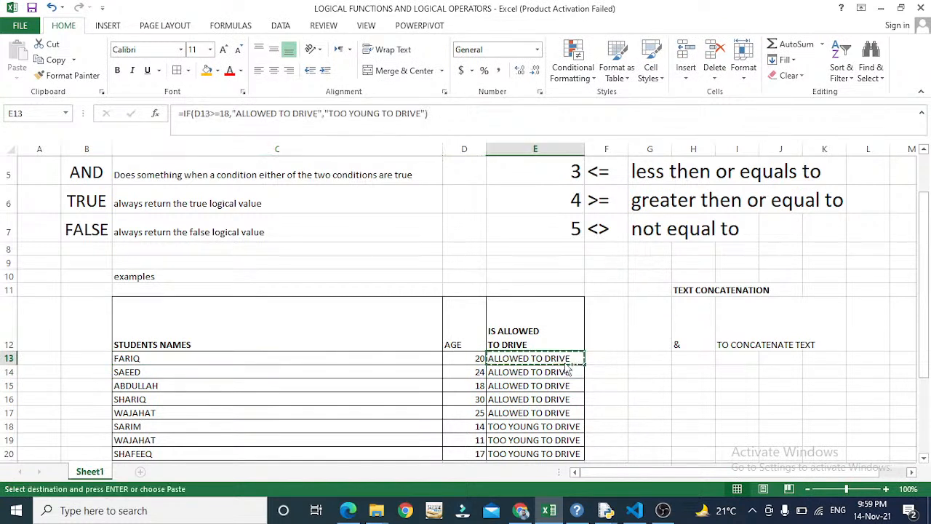
key(Down)
key(shift+Down)
key(shift+Down)
key(shift+Down)
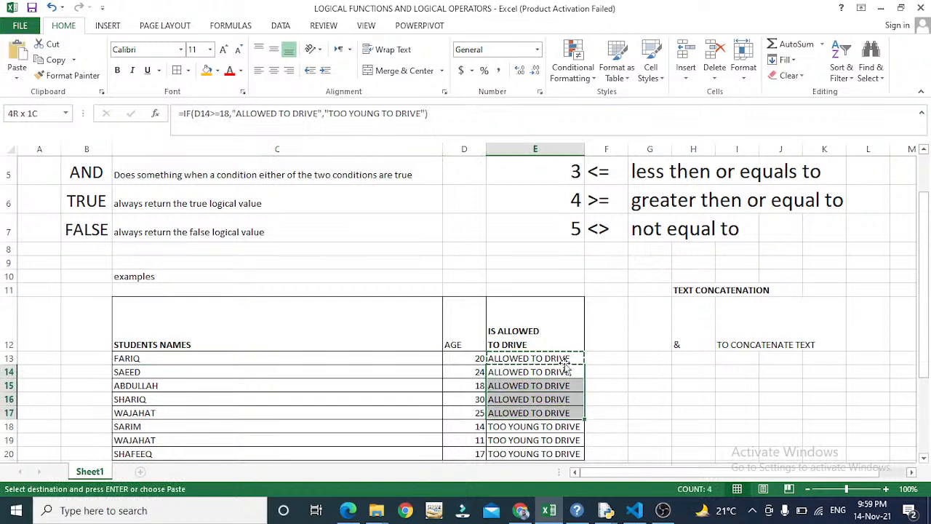
key(shift+Down)
key(shift+Down)
key(shift+Down)
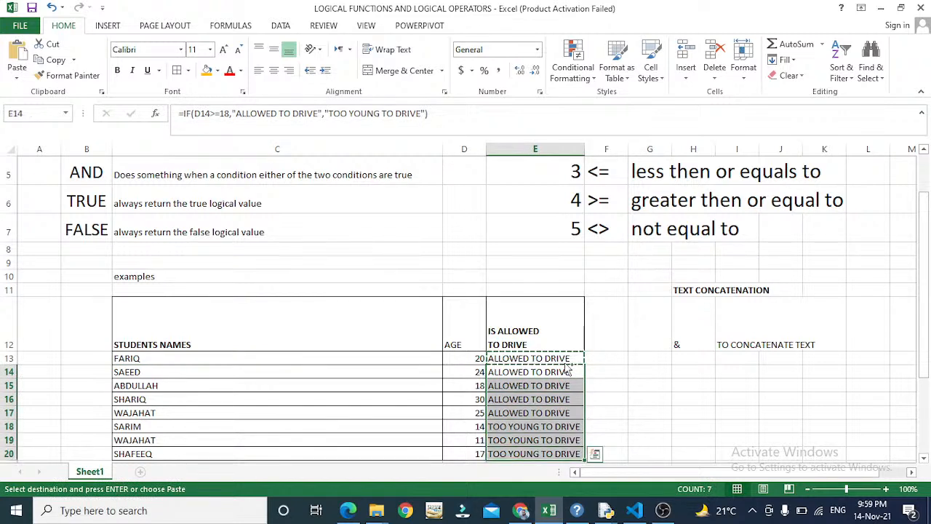
key(ctrl+v)
- Check the copied formula and result in E18 against that student's row
key(Down)
key(Down)
key(Down)
key(Down)
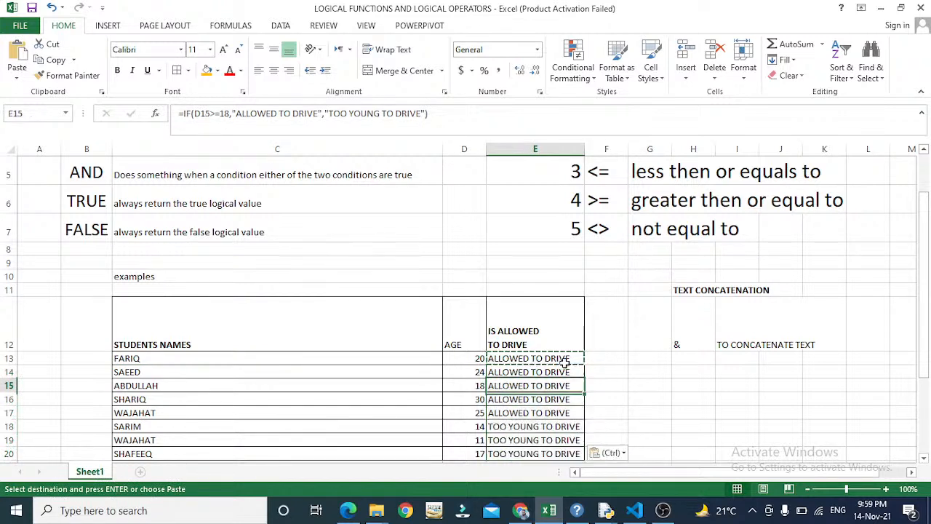
key(Left)
key(Left)
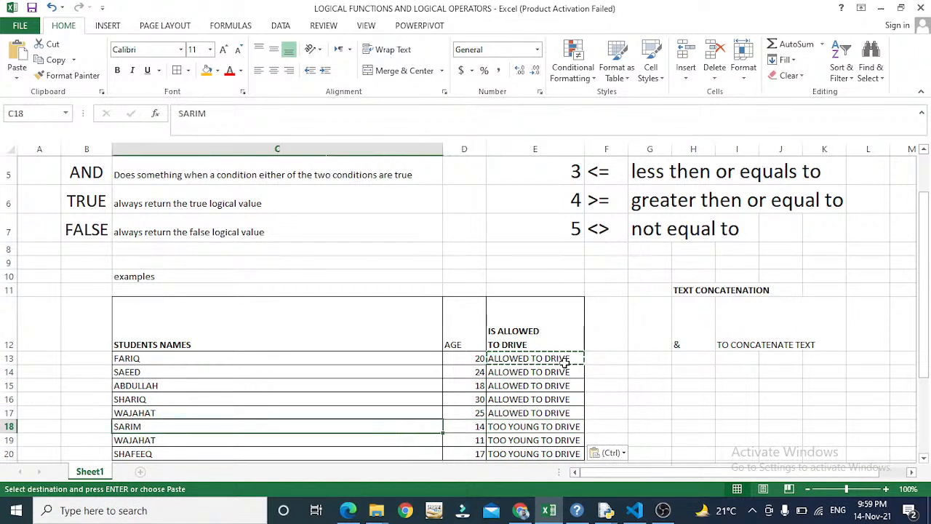
key(Right)
key(Right)
key(Up)
key(Up)
key(Up)
key(Down)
key(Down)
key(Down)
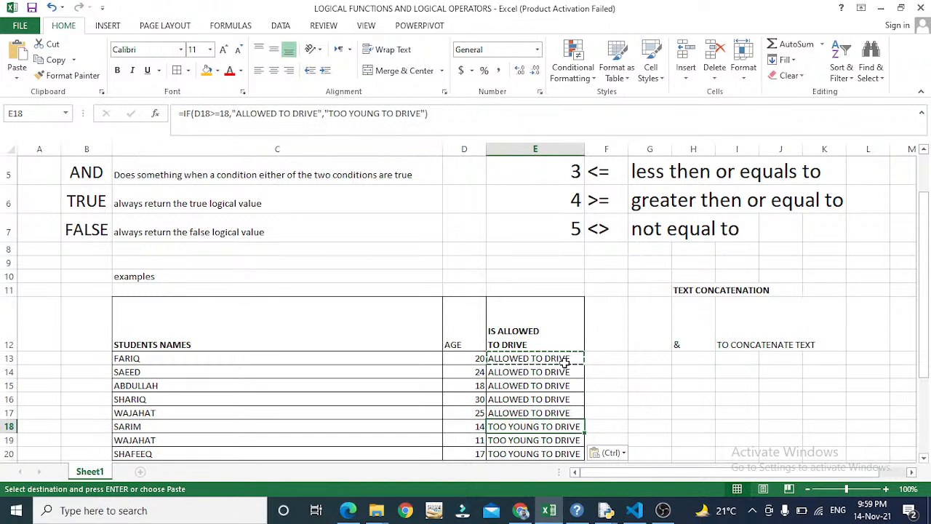
key(F2)
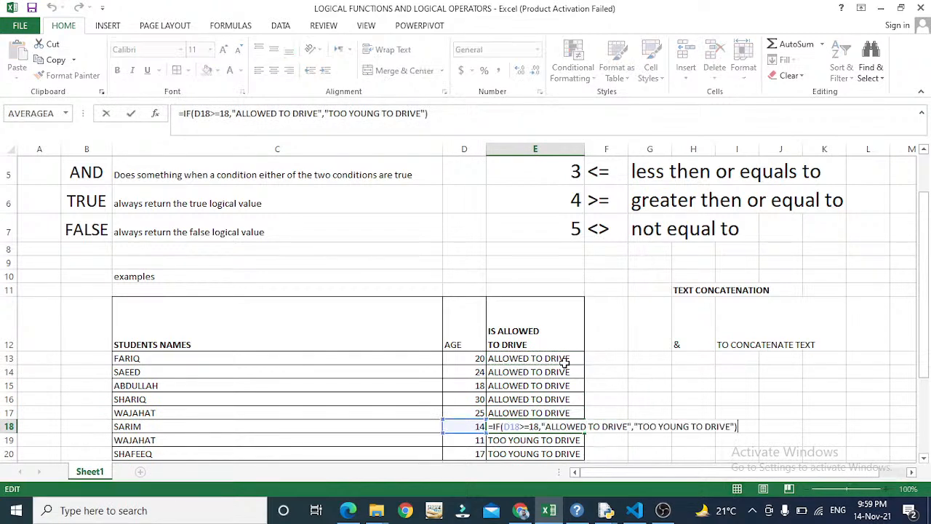
key(Return)
key(Up)
key(Left)
key(Left)
key(Left)
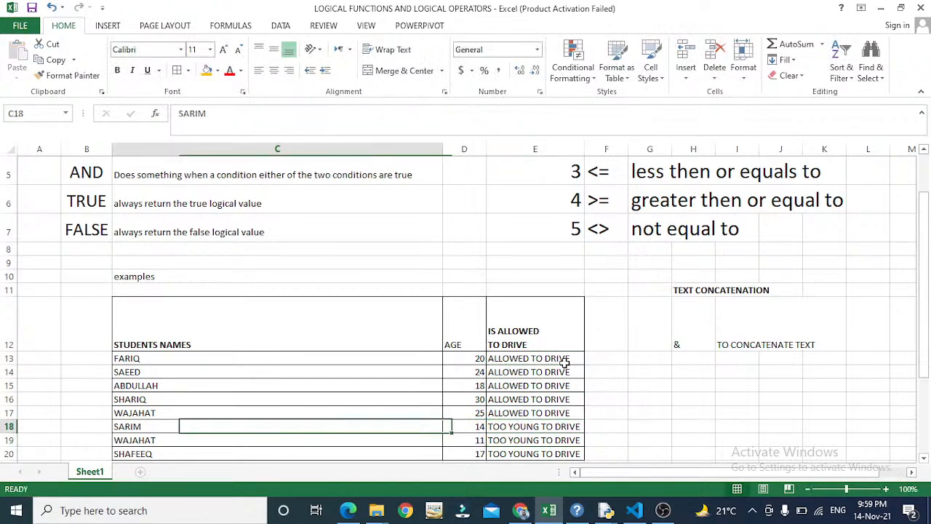
key(Right)
key(Right)
key(Right)
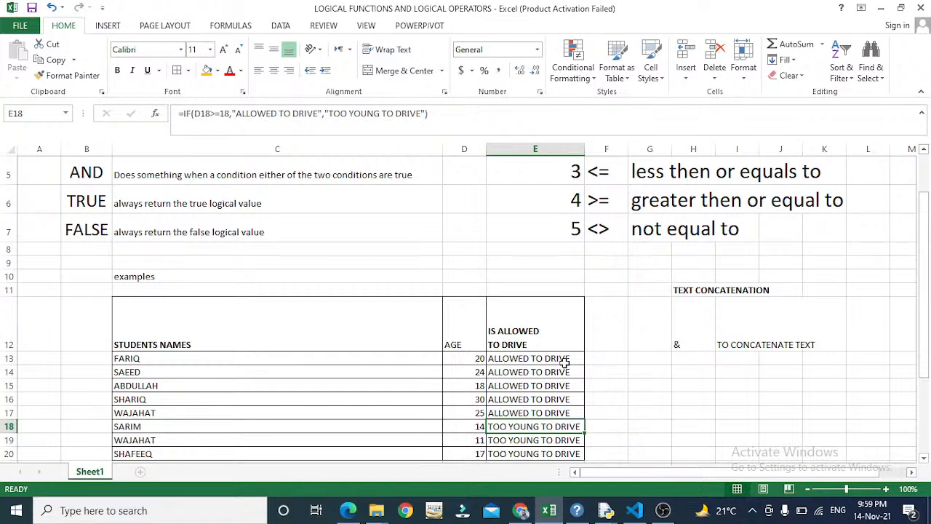
- Verify E19 shows TOO YOUNG TO DRIVE for age 11, then check E20
key(Down)
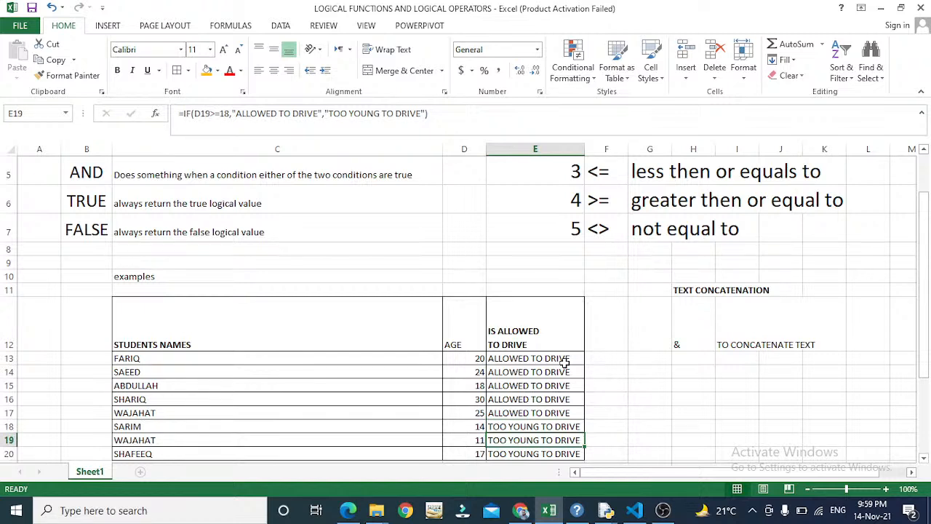
key(Left)
key(Left)
key(Right)
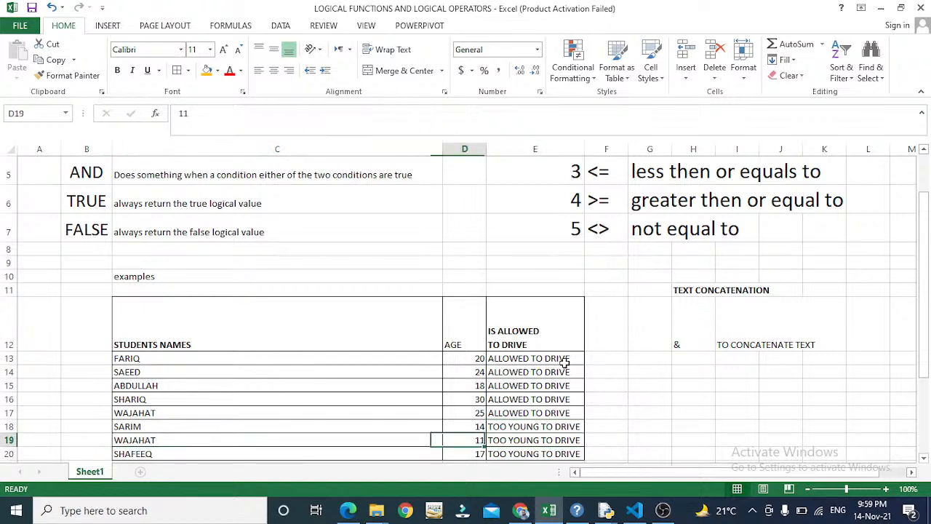
key(Right)
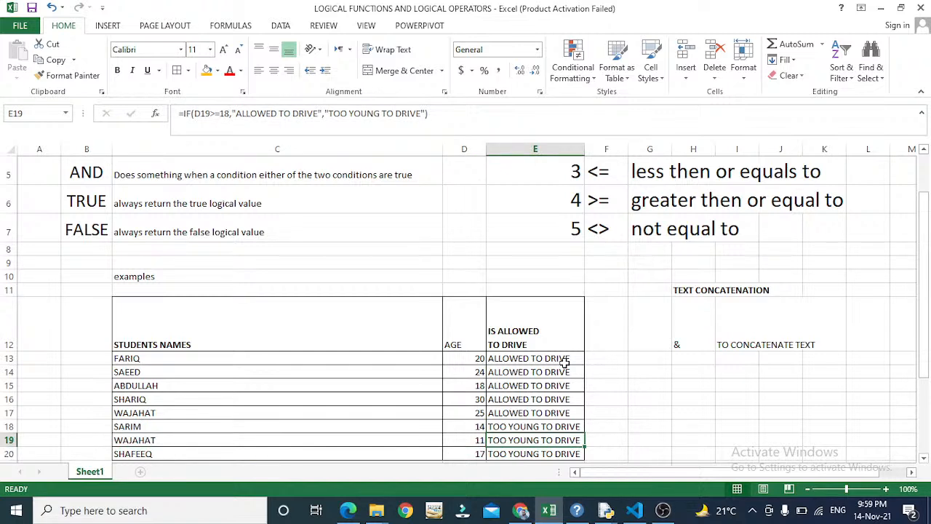
key(Down)
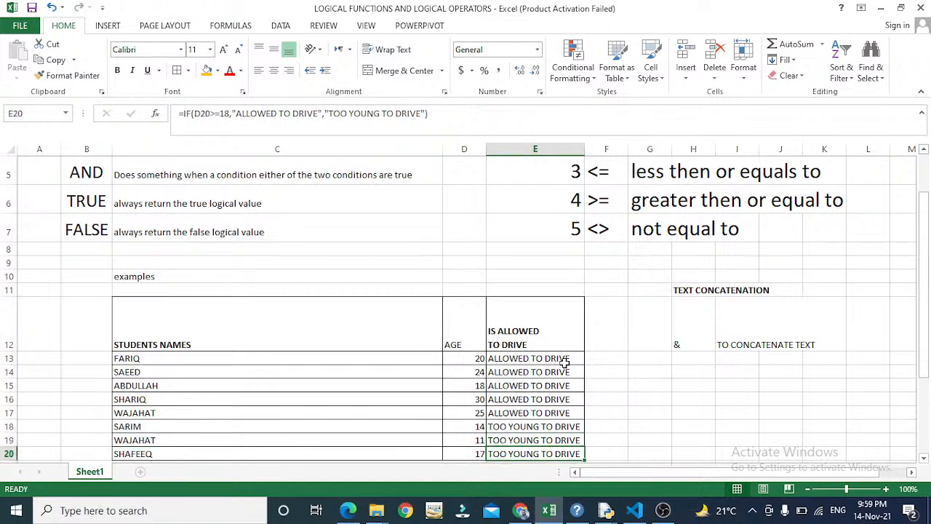
key(Up)
key(Up)
key(Up)
key(Up)
key(Up)
key(Up)
key(Up)
key(Up)
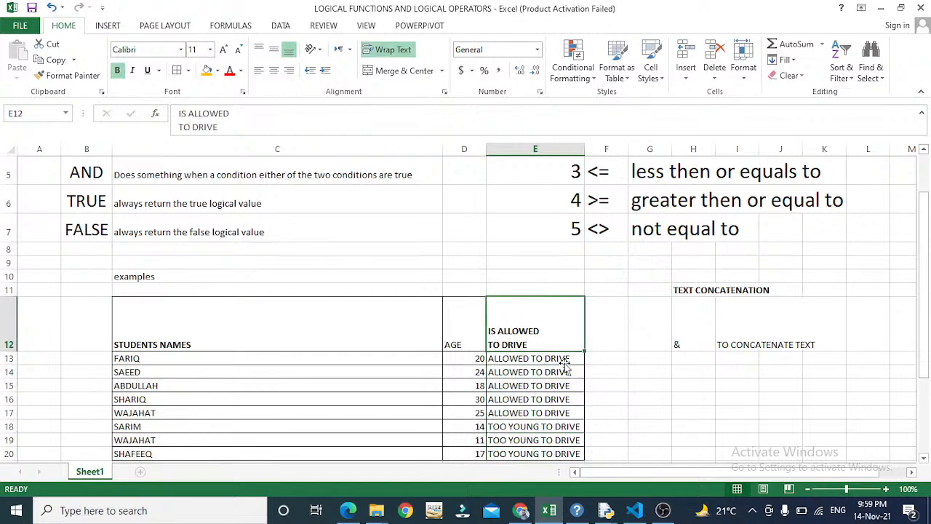
key(Up)
key(Up)
key(Up)
key(Up)
key(Up)
key(Up)
key(Up)
key(Up)
key(Left)
key(Left)
key(Up)
key(Left)
key(Right)
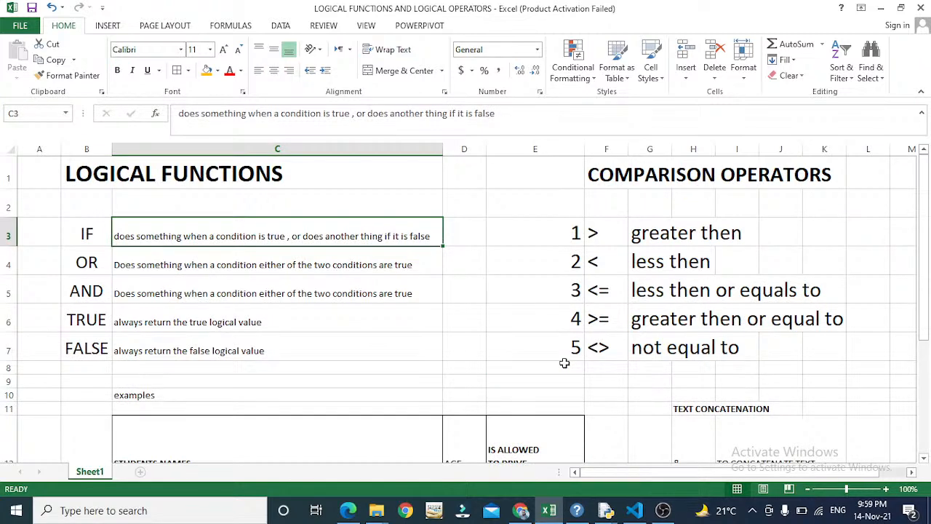
key(Down)
key(Down)
key(Down)
key(Down)
key(Down)
key(Down)
key(Down)
key(Down)
key(Down)
key(Down)
key(Down)
key(Down)
key(Down)
key(Down)
key(Down)
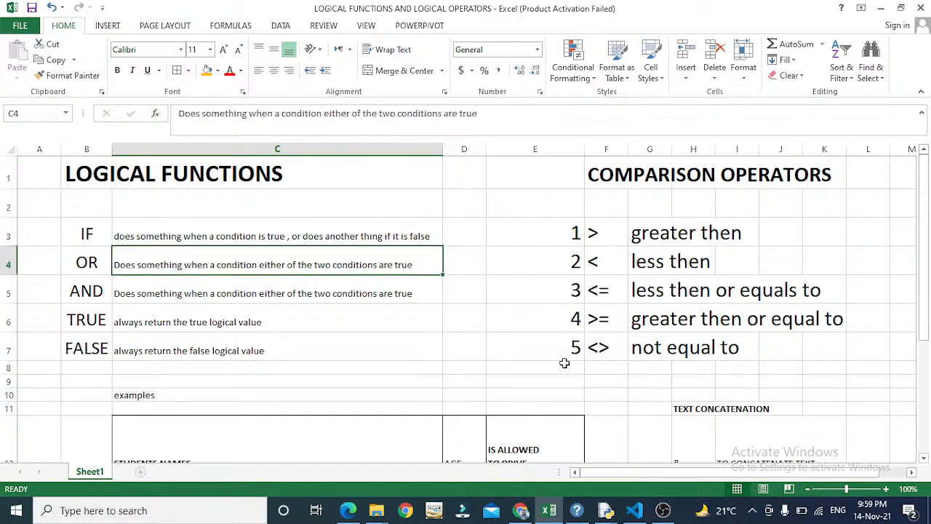
key(Right)
key(Right)
key(Up)
key(Up)
key(Up)
key(Up)
key(Up)
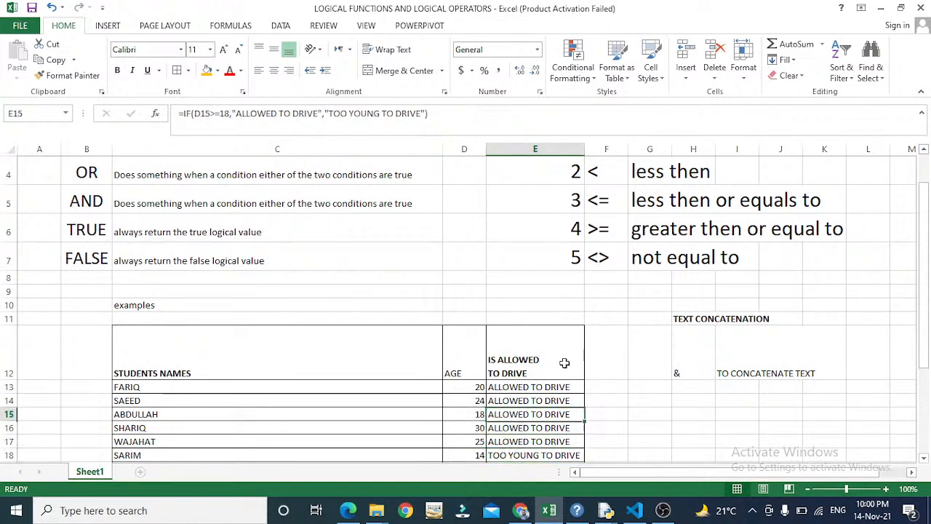
key(Up)
key(Up)
key(Up)
key(Up)
key(Up)
key(Up)
key(Up)
key(Up)
key(Up)
key(Up)
key(Up)
key(Up)
key(Down)
key(Down)
key(Down)
key(Left)
key(Left)
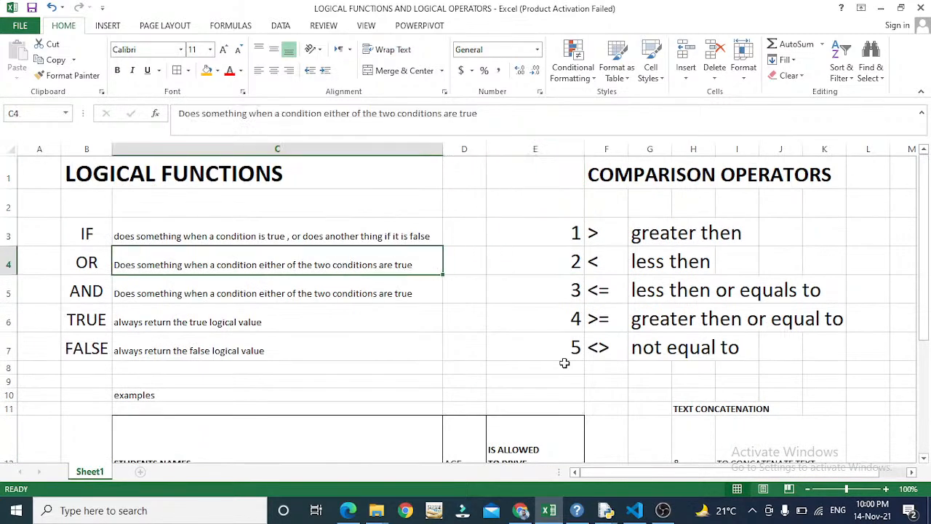
key(Down)
key(Down)
key(Down)
key(Up)
key(Up)
key(Up)
key(Left)
key(Right)
key(Left)
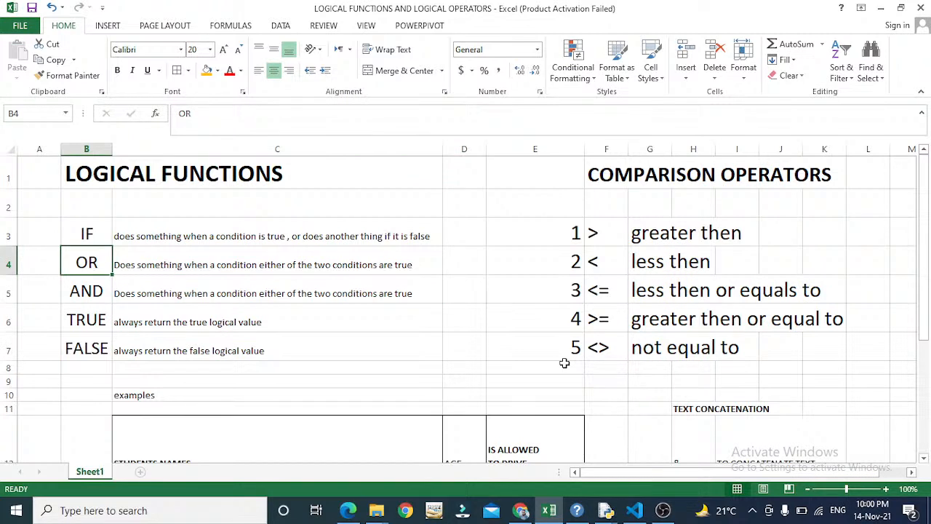
key(Right)
key(Down)
key(Down)
key(Up)
key(Up)
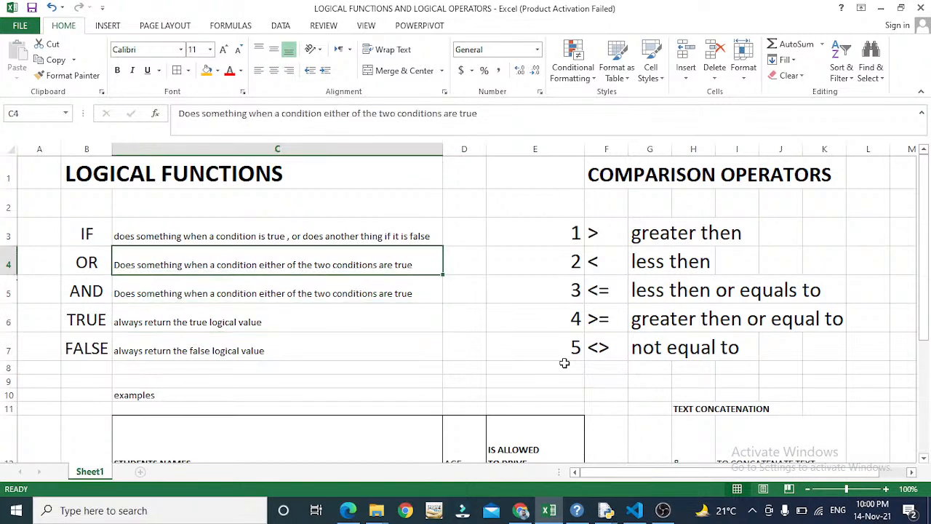
key(Right)
key(Left)
key(Down)
key(Down)
key(Down)
key(Down)
key(Down)
key(Down)
key(Down)
key(Down)
key(Down)
key(Down)
key(Down)
key(Down)
key(Down)
key(Down)
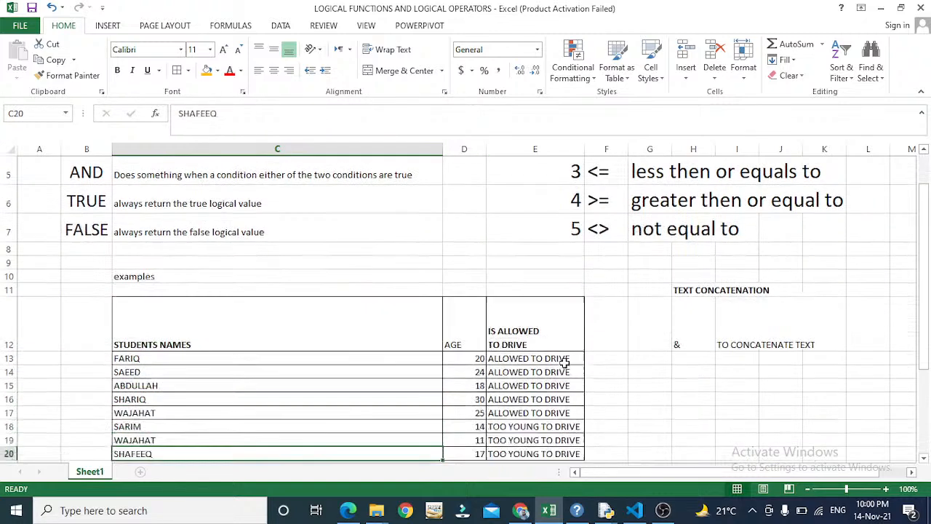
key(Down)
key(Down)
key(Down)
key(Down)
key(Down)
key(Down)
key(Down)
key(Down)
key(Down)
key(Down)
key(Down)
key(Down)
key(Up)
key(Up)
key(Up)
key(Up)
key(Up)
key(Up)
key(Up)
key(Up)
key(Up)
key(Up)
key(Up)
key(Up)
key(Up)
key(Up)
key(Up)
key(Up)
key(Up)
key(Up)
key(Up)
key(Up)
key(Down)
key(Down)
key(Down)
key(Down)
key(Up)
key(Up)
key(Up)
key(Up)
key(Up)
key(Up)
key(Up)
key(Up)
key(Up)
key(Up)
key(Up)
key(Up)
key(Up)
key(Down)
key(Down)
key(Down)
key(Down)
key(Down)
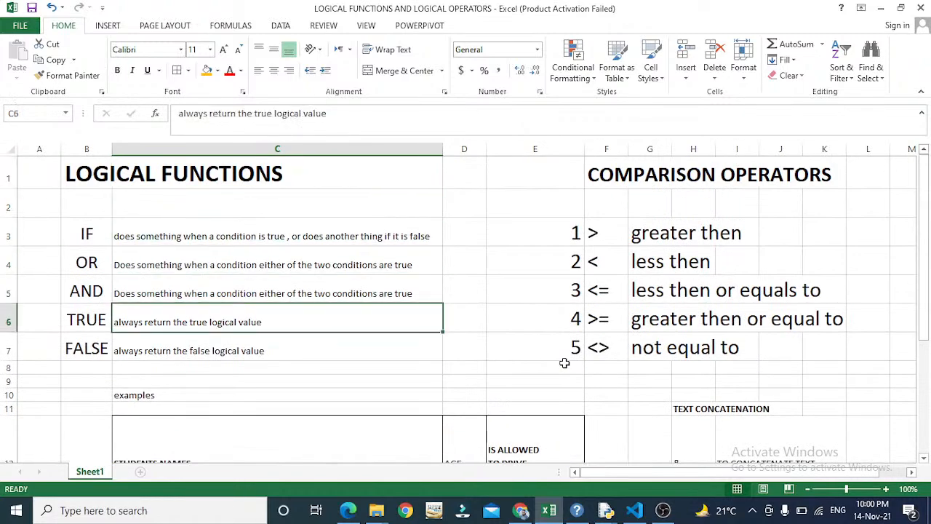
key(Up)
key(Up)
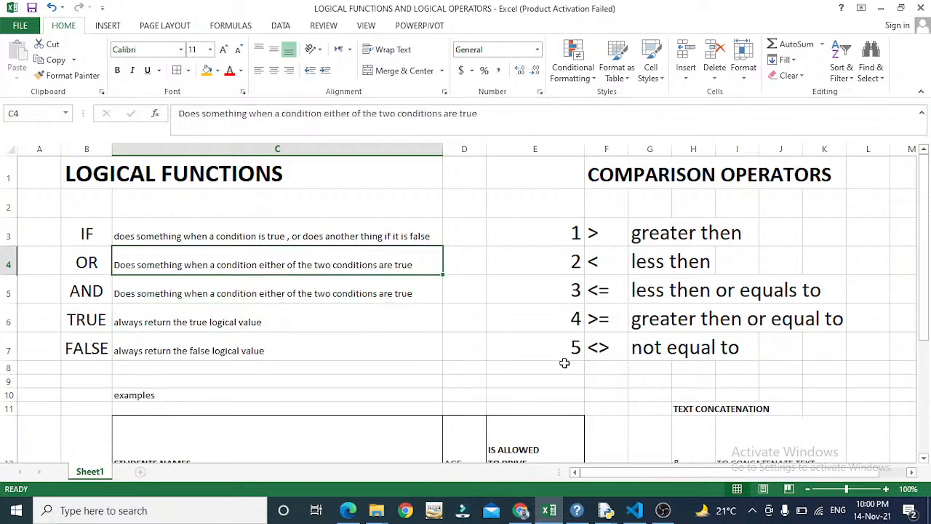
key(Right)
key(Down)
key(Down)
key(Down)
key(Down)
key(Down)
key(Down)
key(Down)
key(Down)
key(Down)
key(Down)
key(Down)
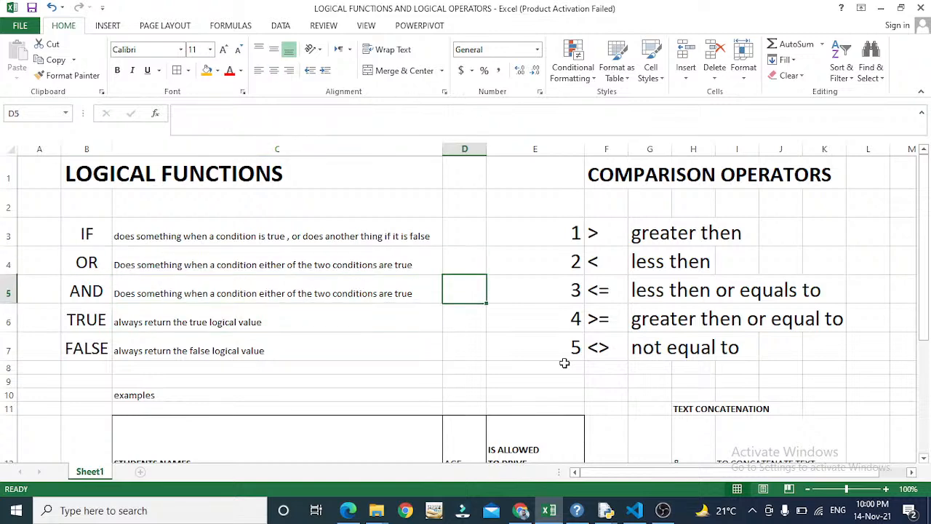
key(Up)
key(Up)
key(Up)
key(Up)
key(Up)
key(Up)
key(Up)
key(Up)
key(Up)
key(Up)
key(Up)
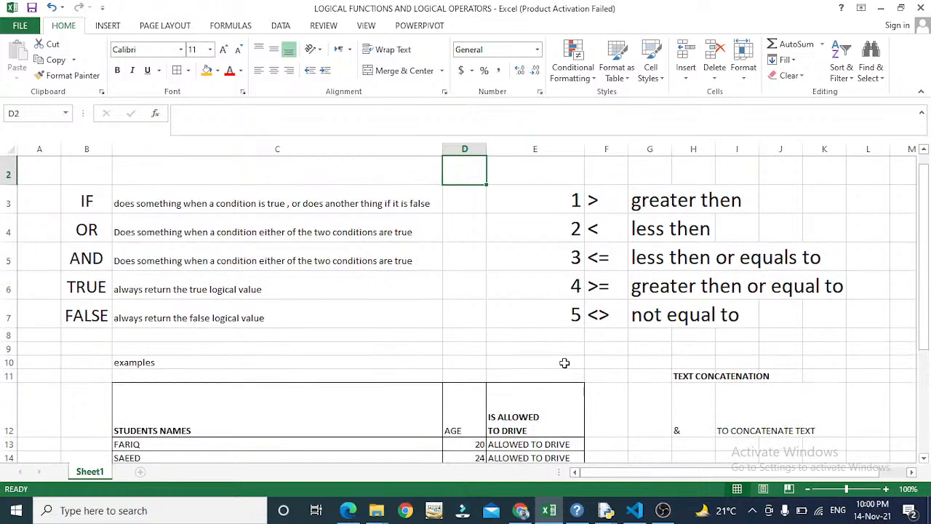
key(Down)
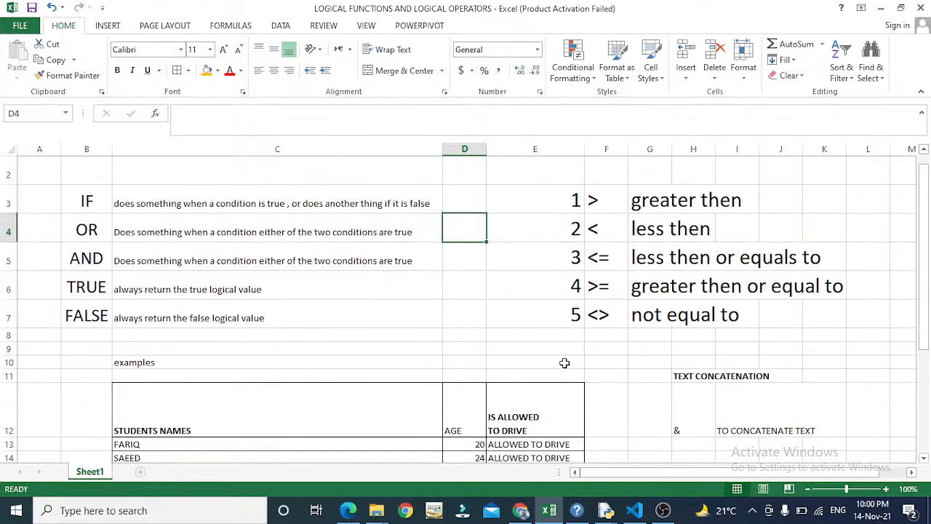
key(Left)
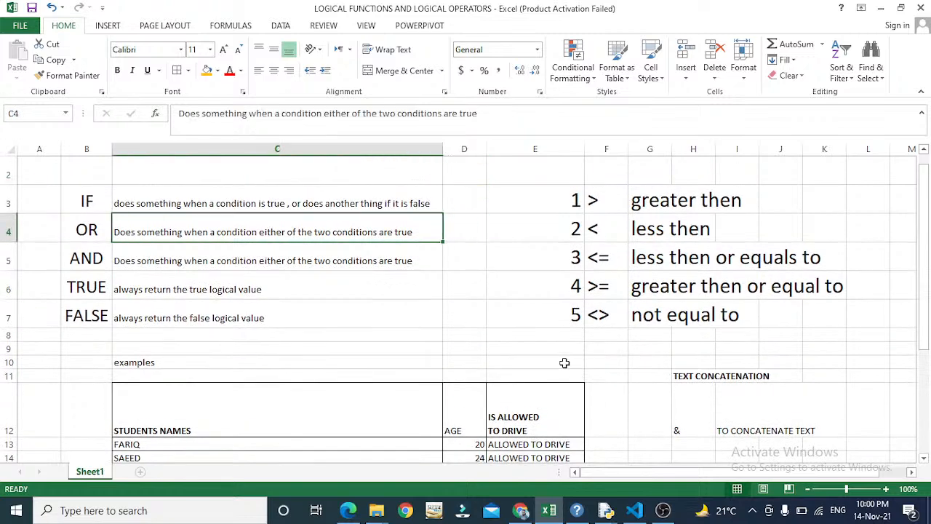
key(Down)
key(Down)
key(Down)
key(Down)
key(Down)
key(Down)
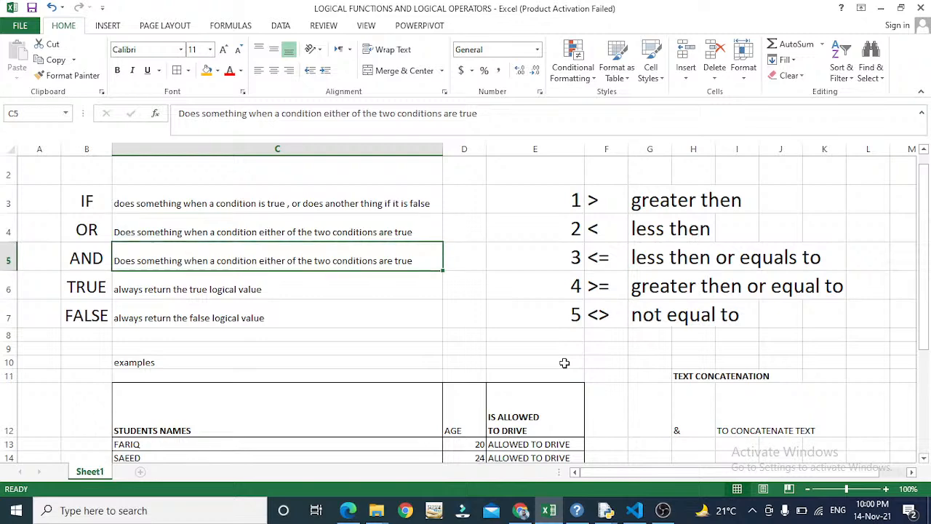
key(Right)
key(Right)
key(Right)
key(Right)
key(Right)
key(Down)
key(Down)
key(Down)
key(Down)
key(Down)
key(Down)
key(Down)
key(Down)
key(Down)
key(Down)
key(Down)
key(Down)
key(Down)
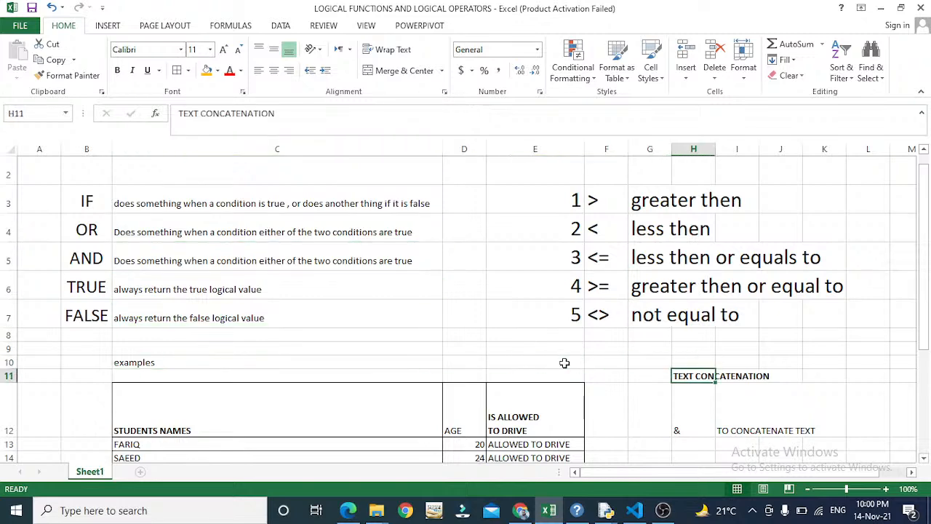
- Enter the label 'height >6ft' in H18
key(Up)
key(Up)
key(Up)
key(Up)
key(Up)
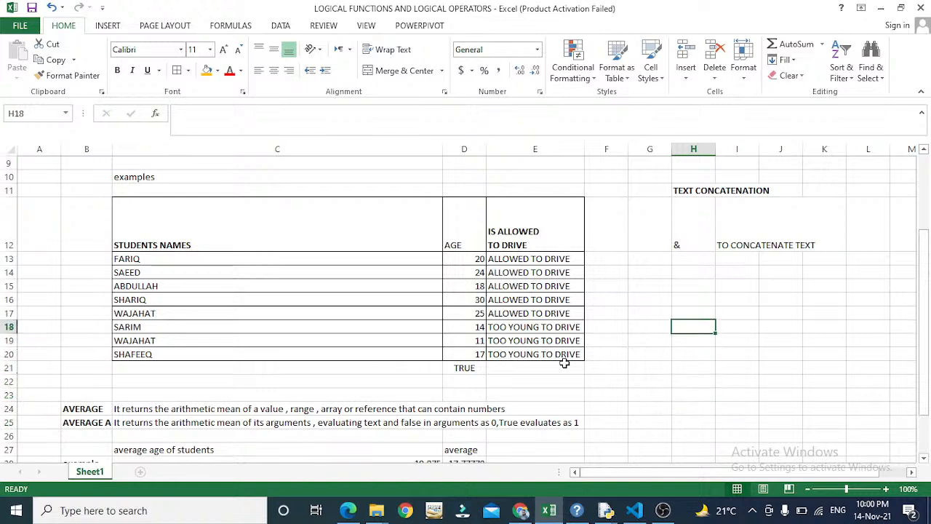
text(height)
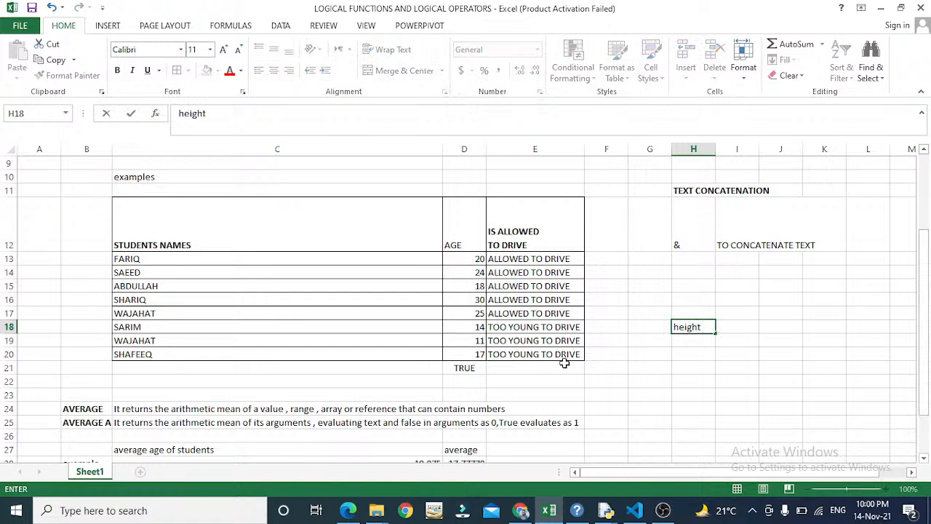
text( >6 f)
key(BackSpace)
key(BackSpace)
text(ft)
key(Return)
- Enter the label 'age<30' in H19
key(Up)
key(Down)
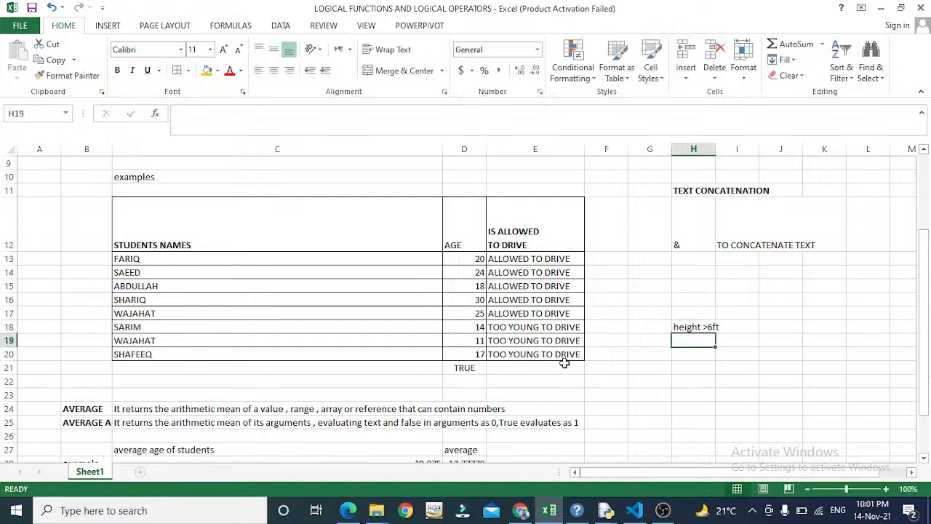
text(age<30)
key(Return)
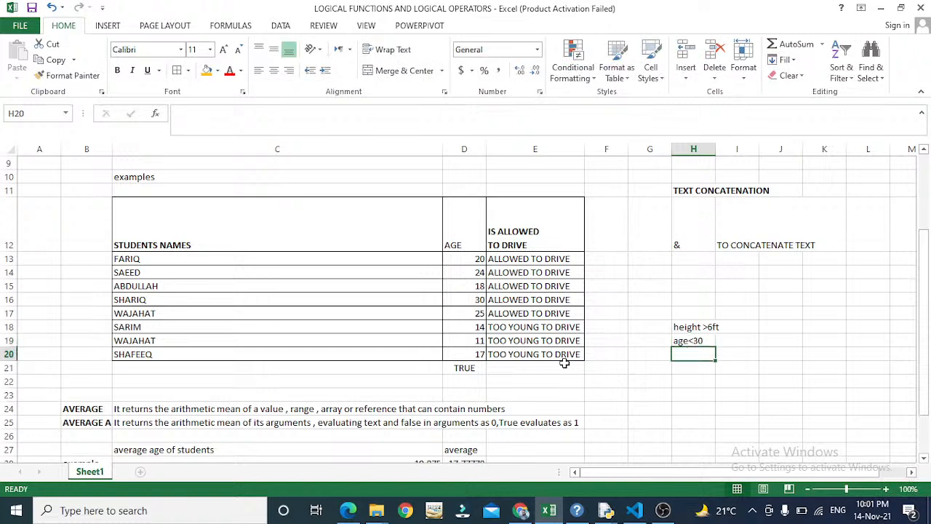
key(Right)
key(Right)
- Look over the condition cells and settle on J18 for the formula
key(Up)
key(Up)
key(Left)
key(Left)
key(Down)
key(Up)
key(Right)
key(Right)
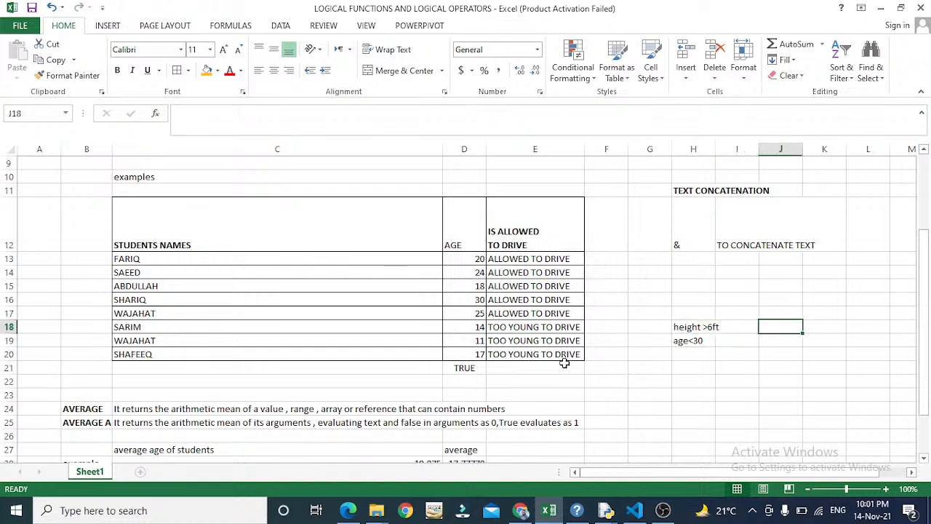
key(Left)
key(Left)
key(Down)
key(Right)
key(Right)
key(Up)
key(Up)
key(Down)
- Enter =IF(I18>6,OR(I19<30 in J18, picking I18 and I19 with arrow keys
text(=)
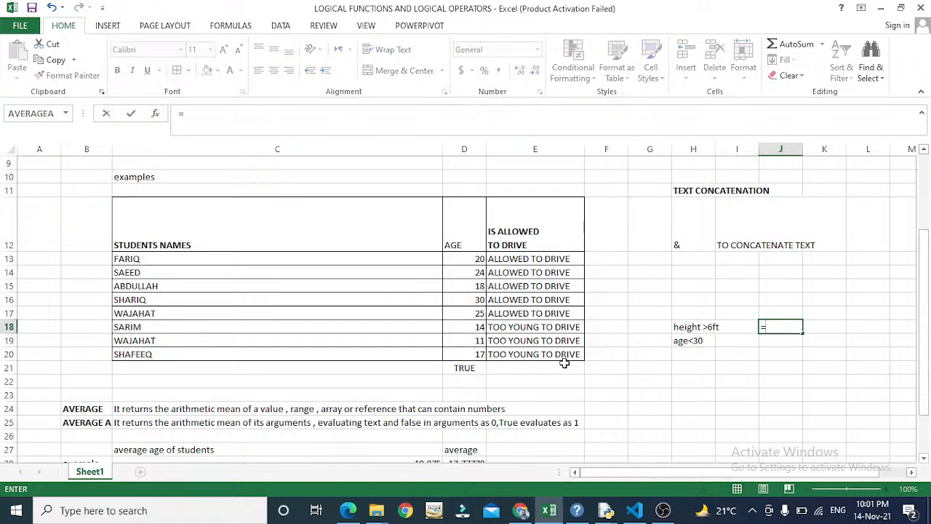
text(i)
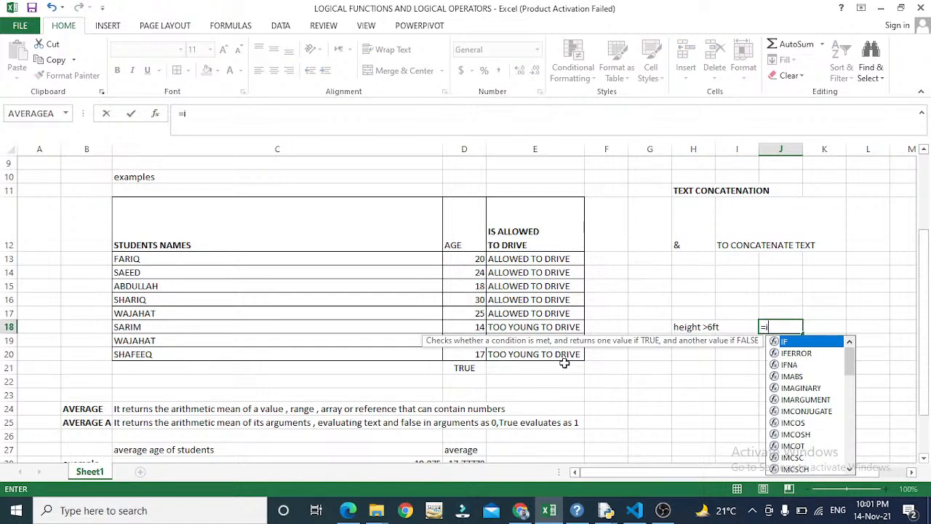
text(f()
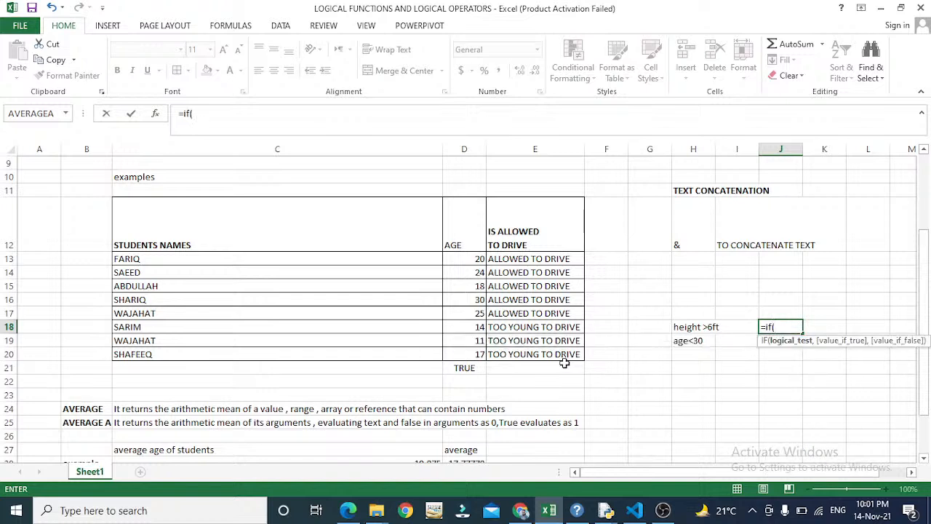
key(Left)
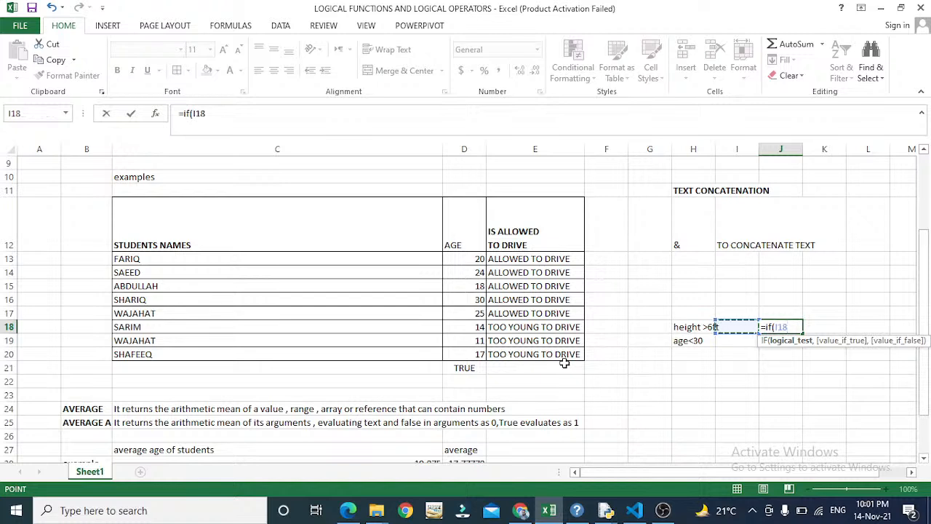
text(>6,or)
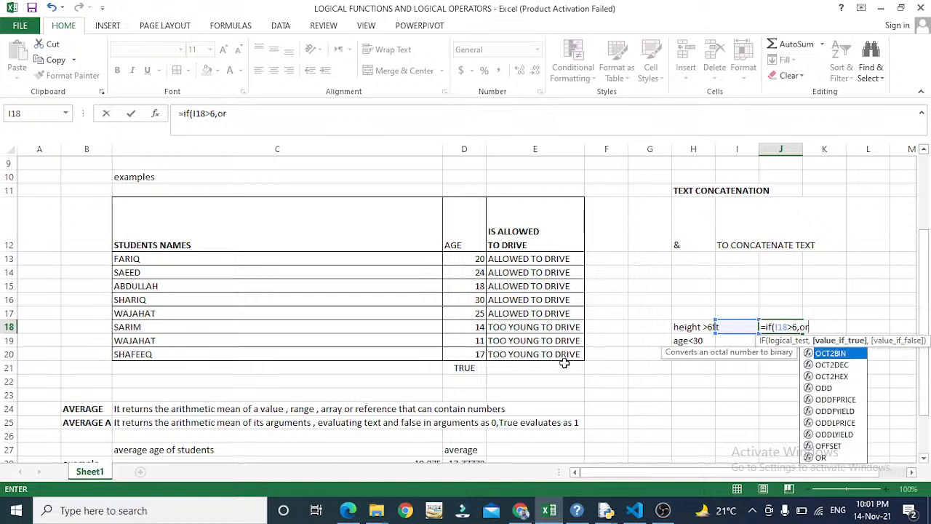
text(()
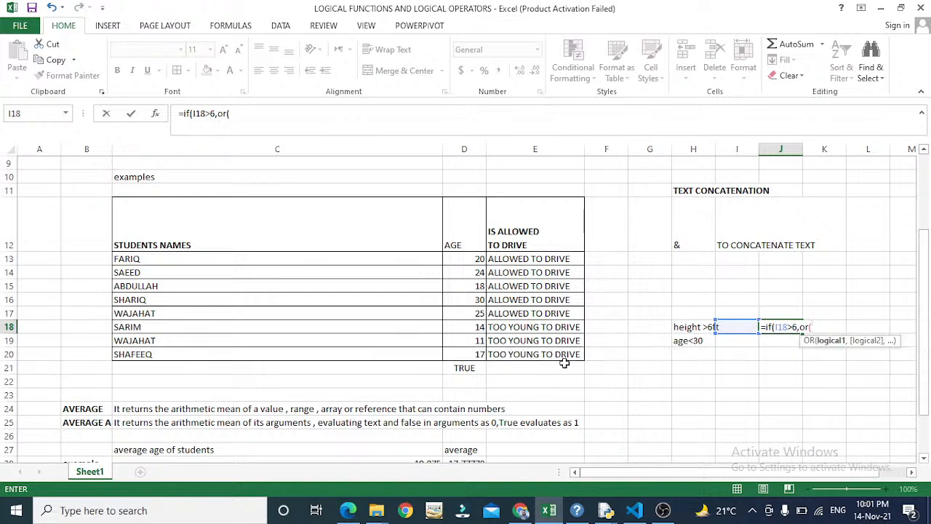
key(Down)
key(Left)
text(>)
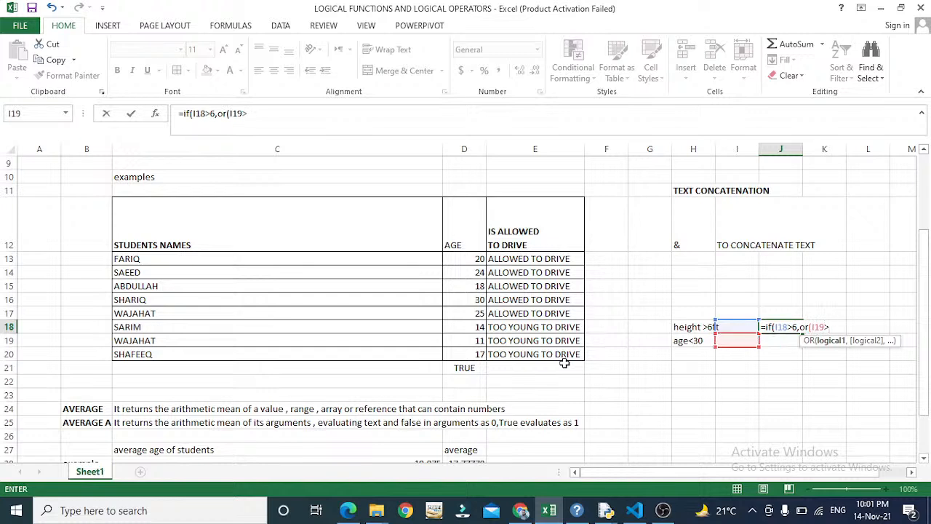
key(BackSpace)
text(<30)
key(Return)
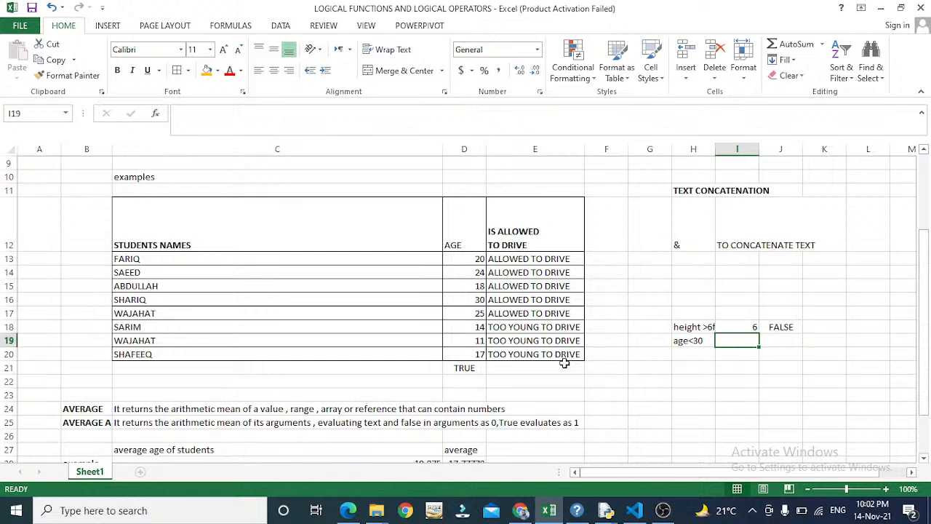
- Enter 28 as the age value in I19 and reopen J18's formula
text(28)
key(Return)
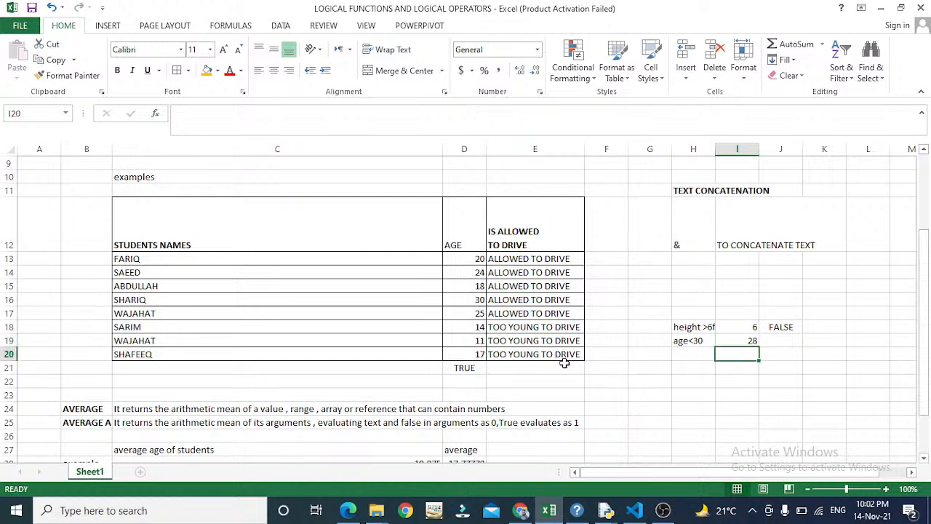
key(Up)
key(Up)
key(Right)
key(F2)
- Leave J18's formula as it is and enter 7 as the height value in I18
key(Left)
key(Left)
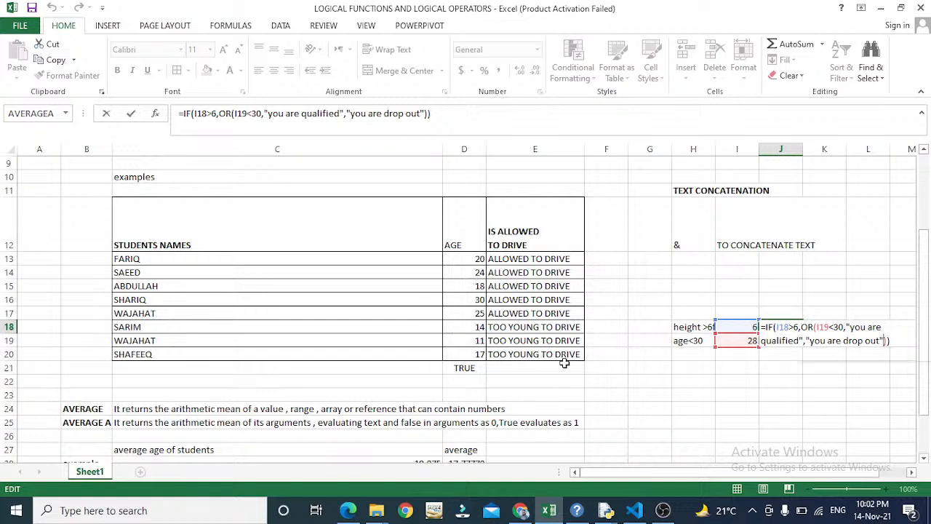
key(Up)
key(Left)
key(Left)
key(Left)
key(Left)
key(ctrl+Right)
key(ctrl+Right)
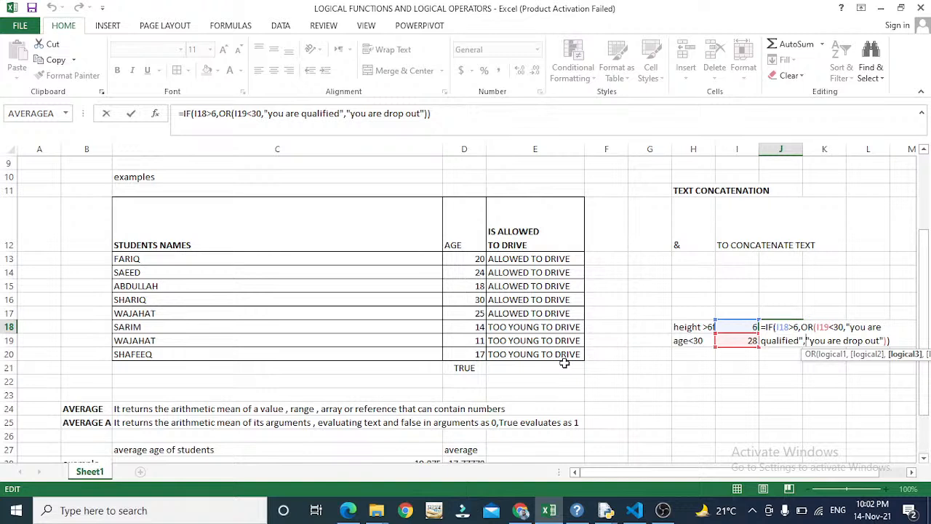
key(Right)
key(Right)
key(Right)
key(Right)
key(Right)
key(Right)
key(Right)
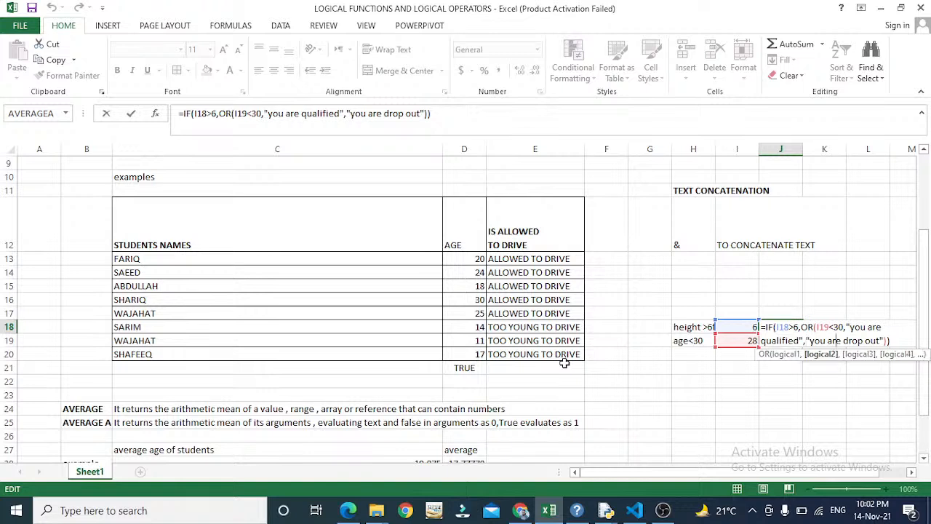
key(Right)
key(Right)
key(Right)
key(Right)
key(Right)
key(Right)
key(Right)
key(Right)
key(Right)
key(Right)
key(Right)
key(Right)
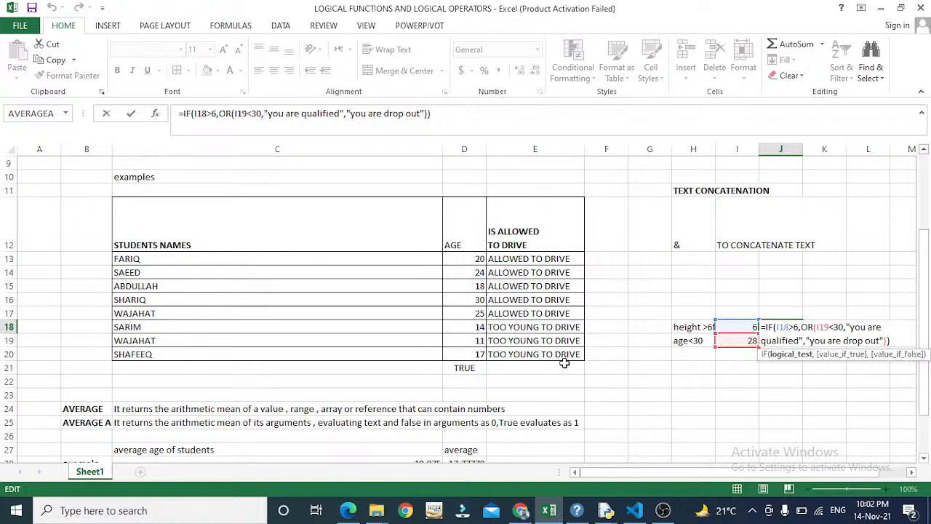
key(shift+Tab)
text(7)
key(Return)
- Close the OR right after "you are qualified" in J18's formula and accept Excel's correction
key(Up)
key(Right)
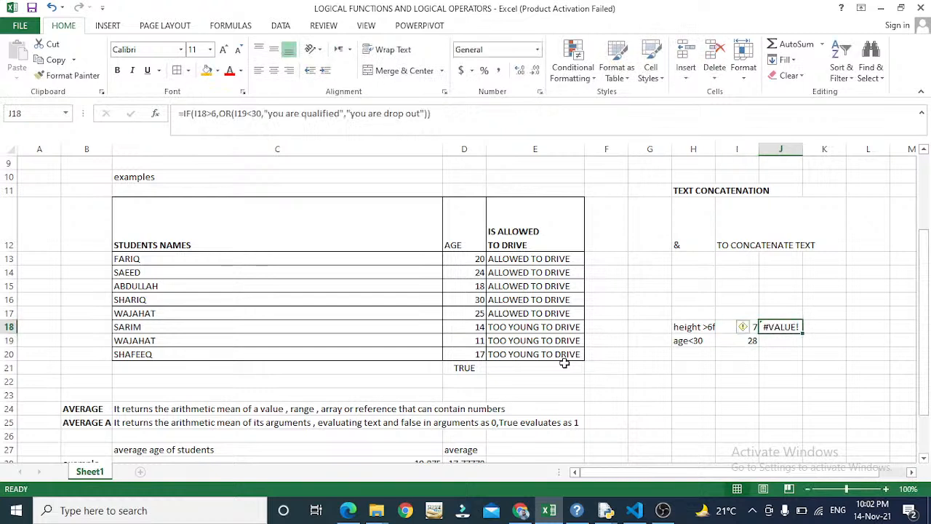
key(F2)
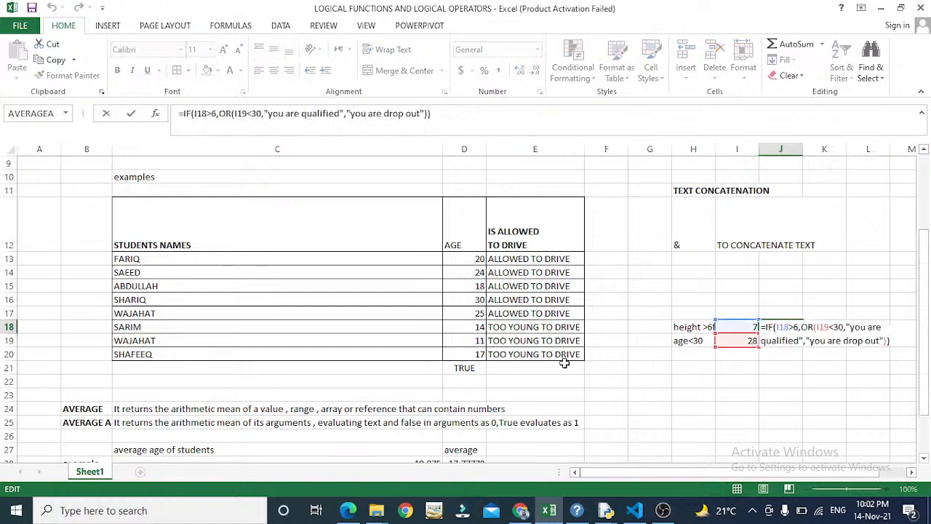
key(Left)
key(Left)
key(Left)
key(Left)
key(Left)
key(Left)
key(Left)
key(Left)
key(Left)
key(Left)
key(Left)
key(Left)
key(Left)
key(Left)
key(Left)
key(Left)
key(Left)
key(Left)
key(Left)
key(Left)
key(Right)
key(Right)
key(Right)
key(Right)
key(Right)
key(Right)
key(Left)
key(Left)
key(Left)
key(Left)
key(Left)
key(Left)
key(Right)
key(Right)
key(Right)
key(Right)
key(Right)
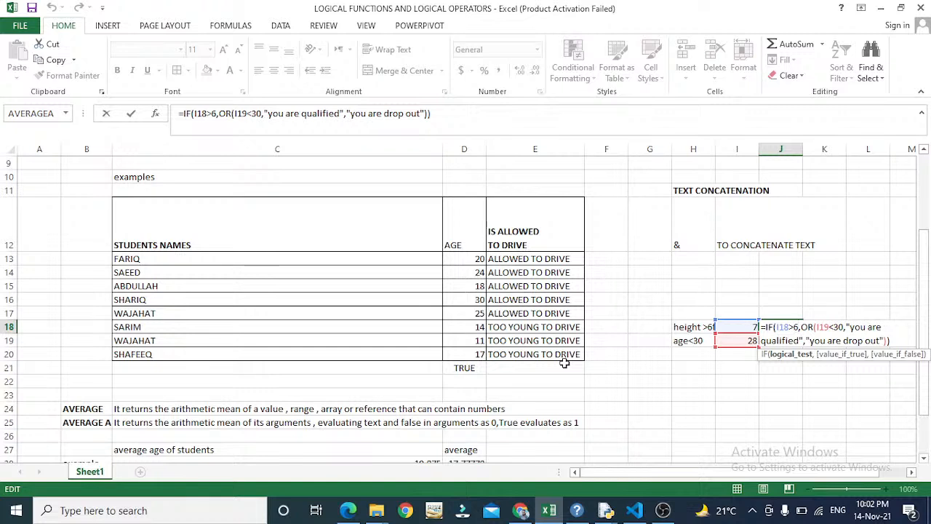
key(Right)
key(Right)
key(Right)
key(Right)
key(Right)
key(Right)
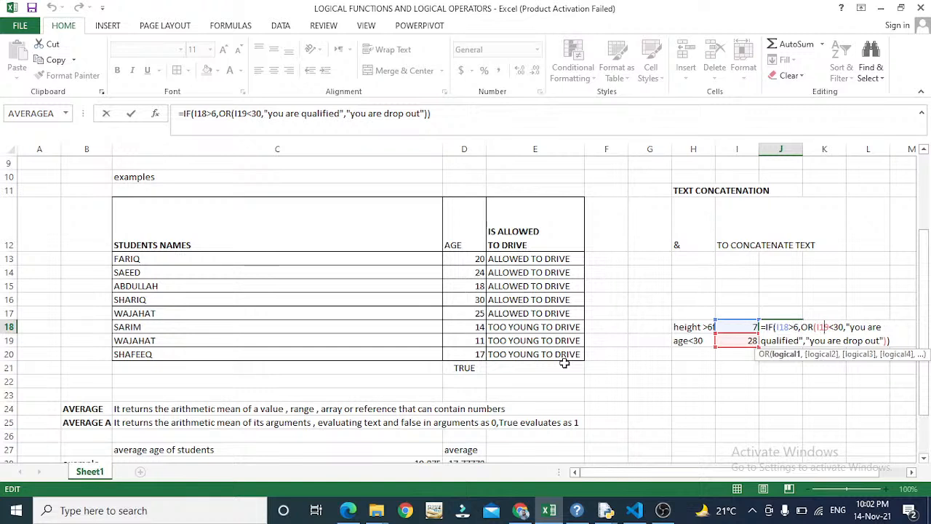
key(Right)
key(Right)
key(Right)
key(Right)
key(Right)
key(Right)
key(Right)
key(Right)
key(Right)
key(Right)
key(Right)
key(Right)
key(Right)
key(Right)
key(Right)
key(Right)
key(Right)
key(Right)
key(Right)
key(Right)
key(Right)
key(Right)
key(Right)
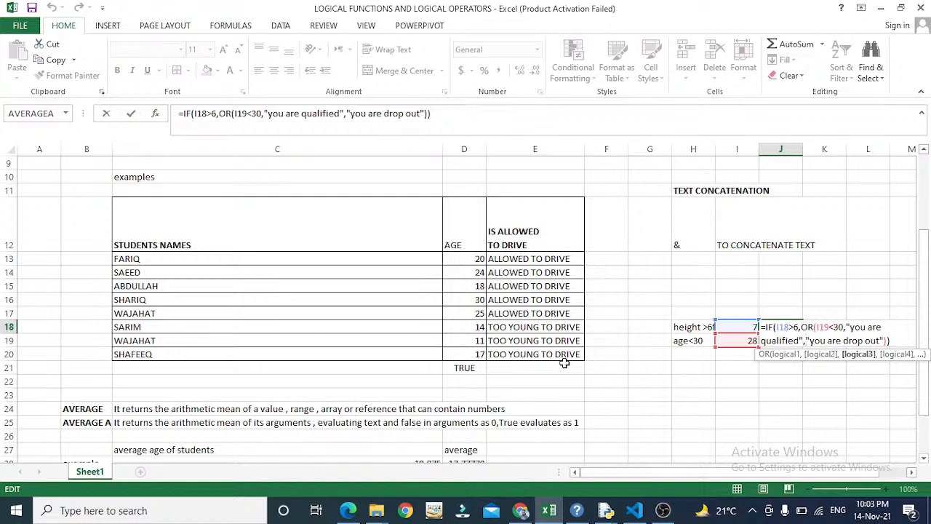
key(Left)
text())
key(Right)
key(Right)
key(Right)
key(Right)
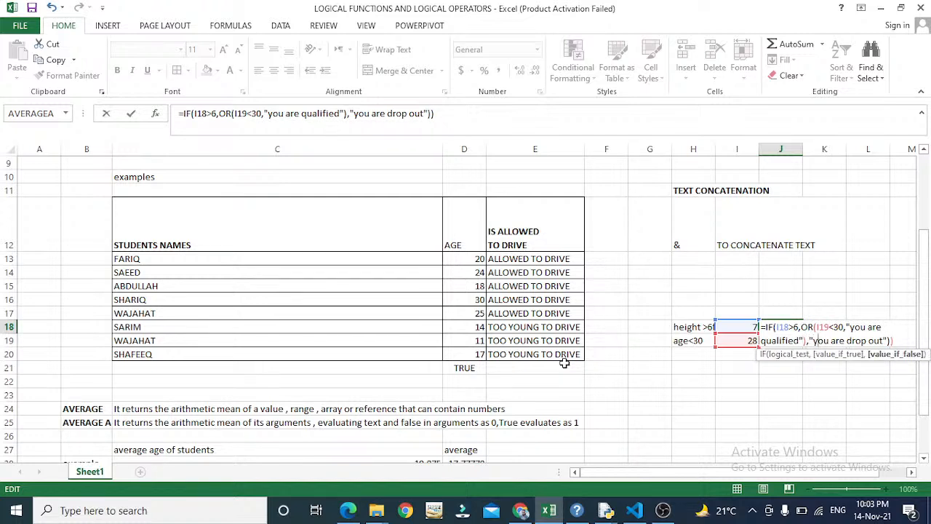
key(Return)
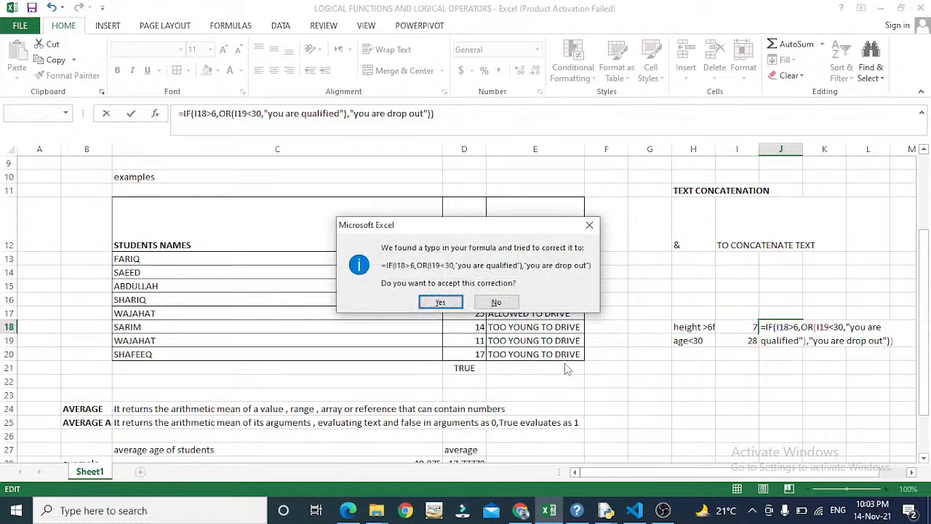
key(Return)
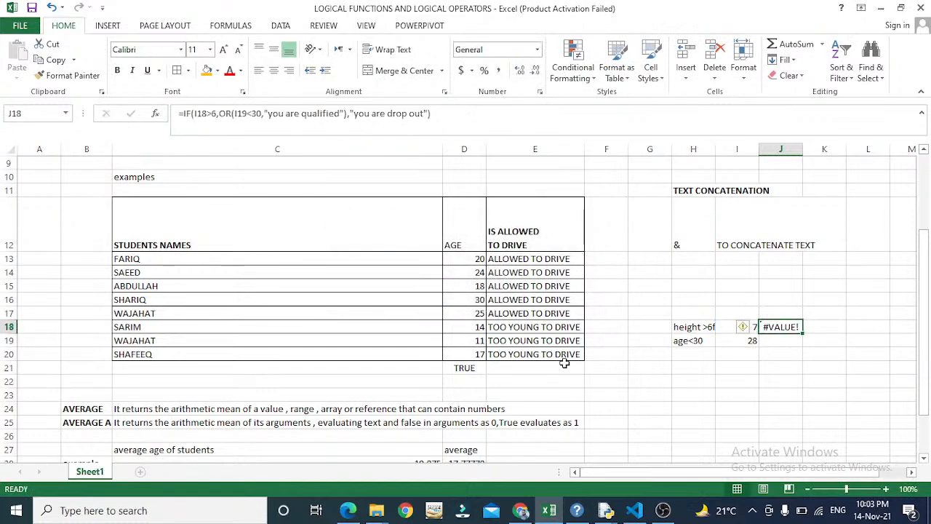
- Insert 'if(' after OR in J18's formula, accept Excel's correction, and recheck the result
key(F2)
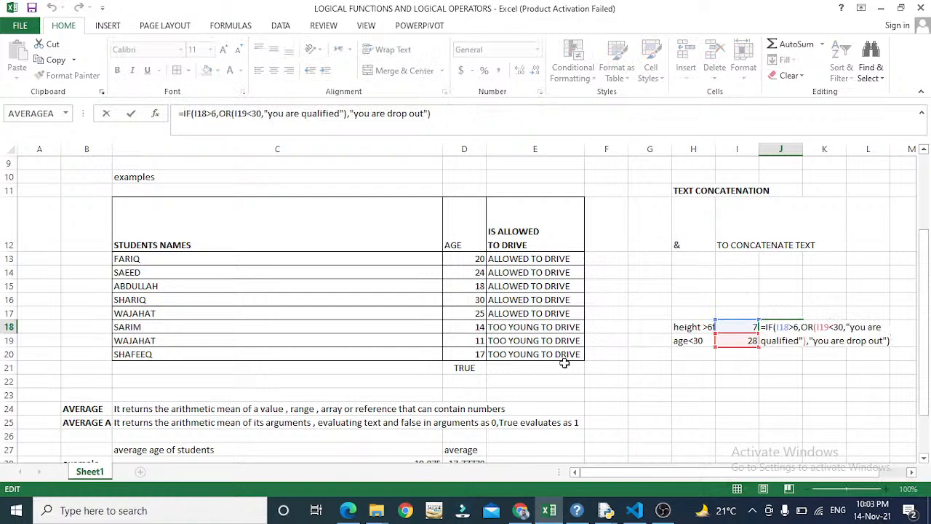
key(Escape)
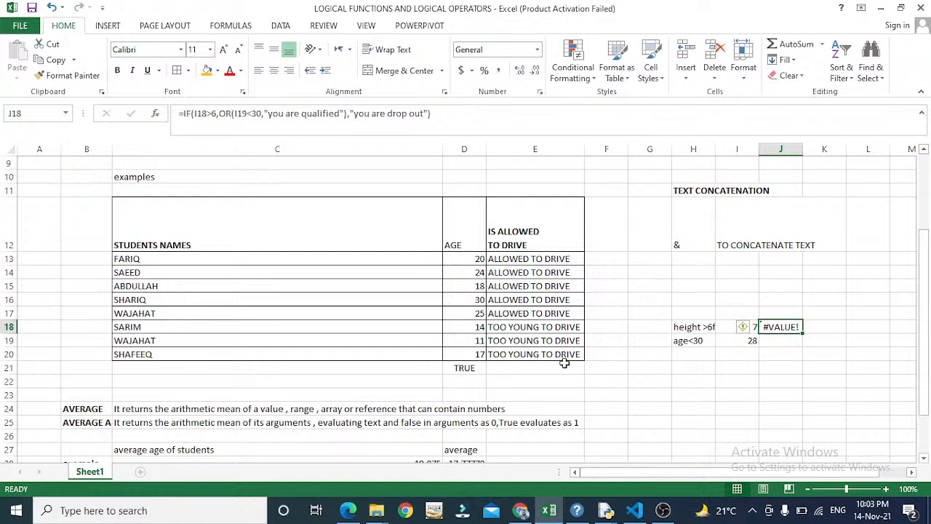
key(F2)
key(Left)
key(Left)
key(Left)
key(Left)
key(Left)
key(Left)
key(Left)
key(Left)
key(Left)
key(Left)
key(Left)
key(Left)
key(Left)
key(Left)
key(Left)
key(Left)
key(Left)
key(Left)
key(Left)
key(Left)
key(Left)
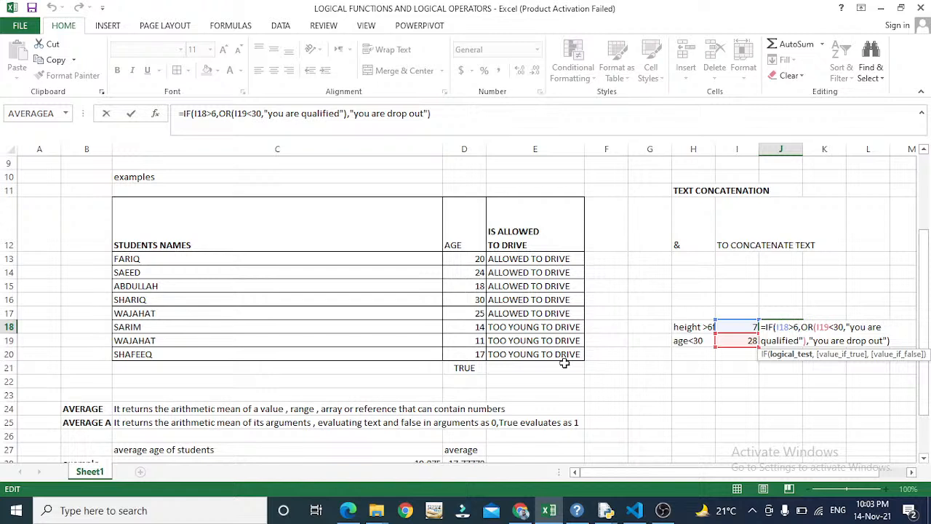
key(Right)
key(Right)
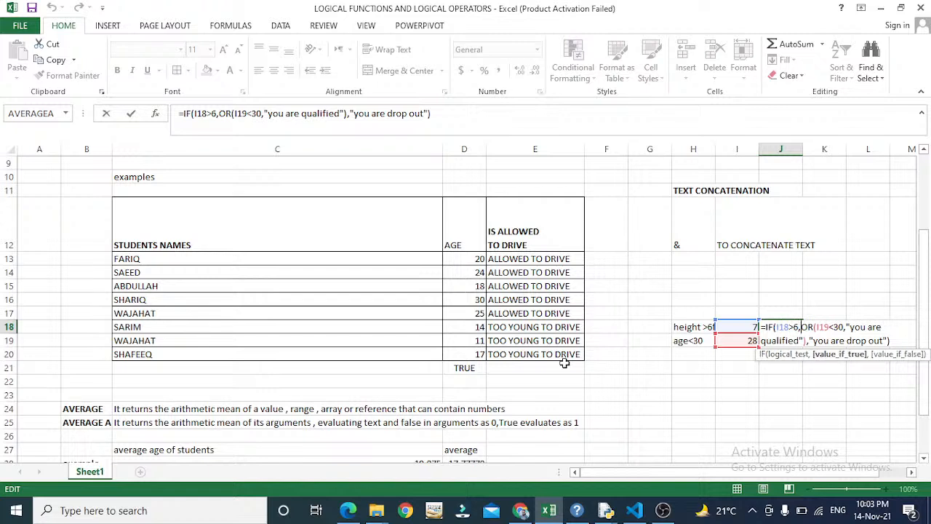
key(Right)
key(Right)
key(Right)
key(Left)
text((if)
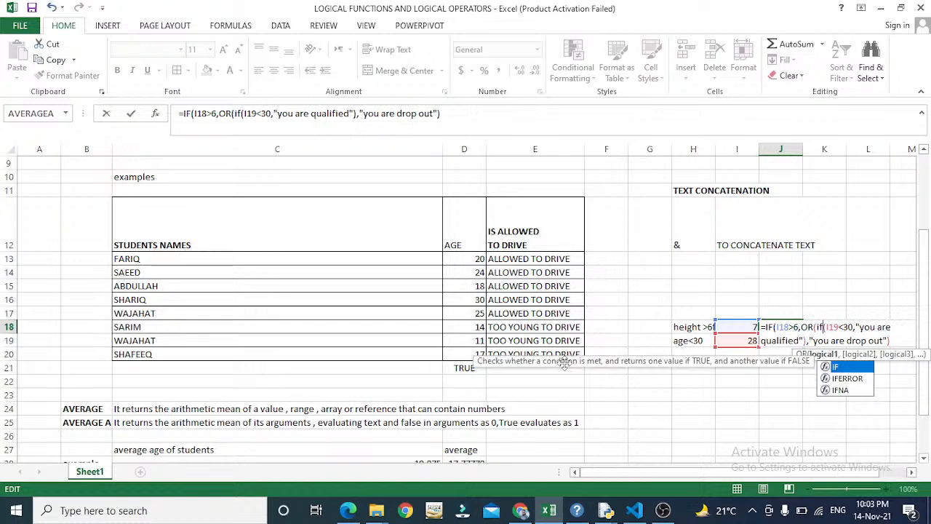
key(Escape)
key(Return)
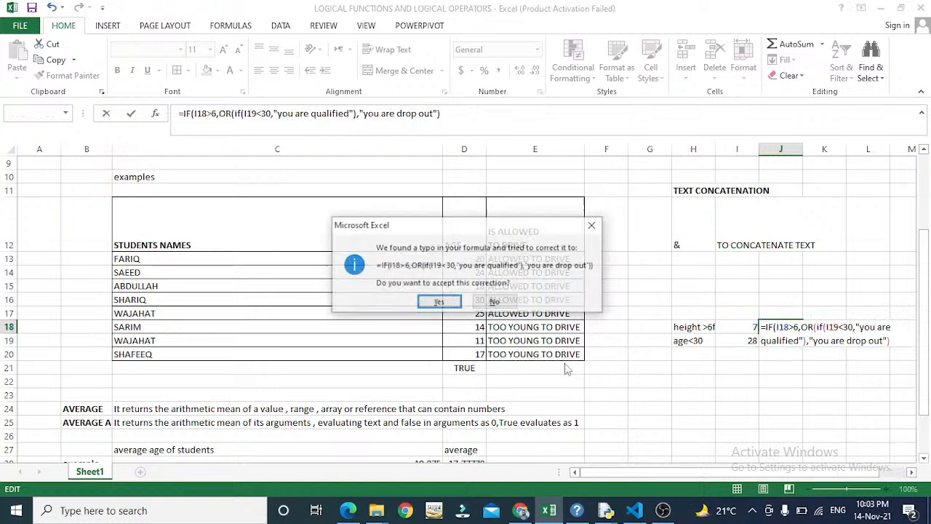
key(Return)
key(Up)
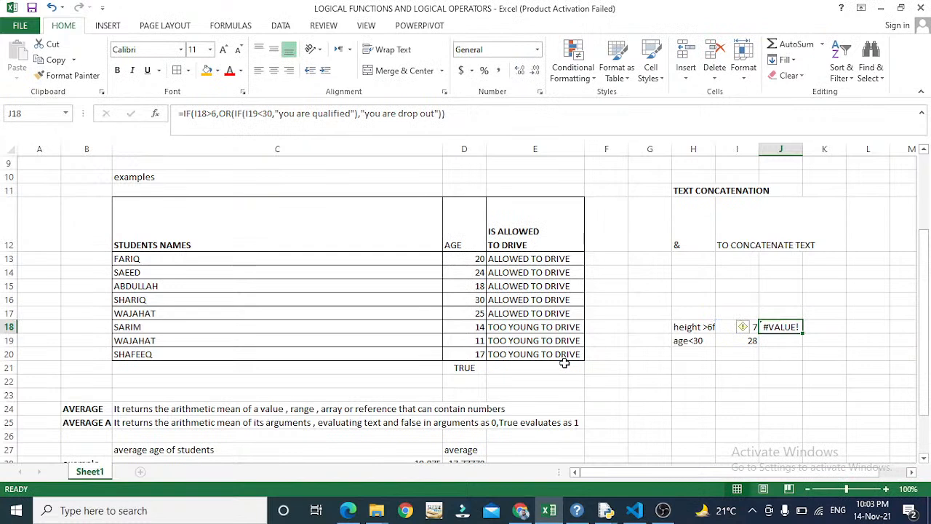
key(F2)
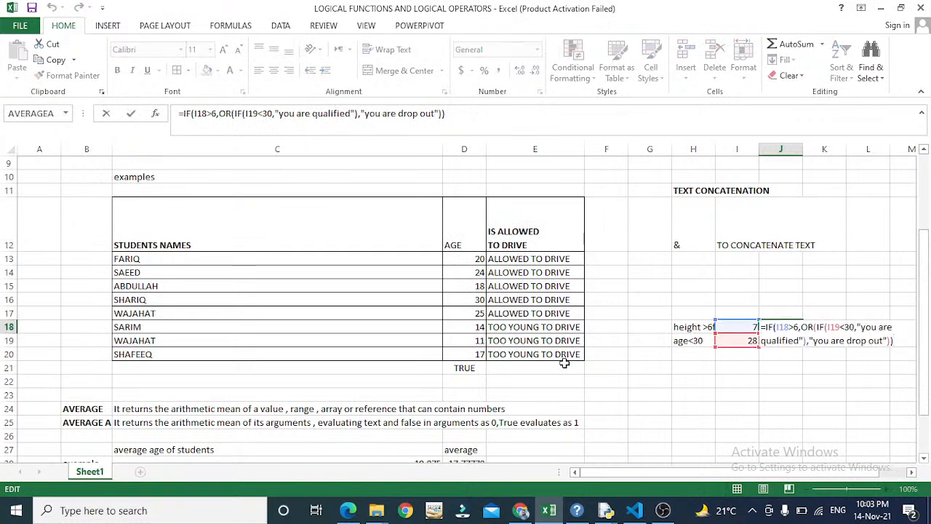
key(Escape)
- Clear J18's #VALUE! formula and the height and age test cells in H18:I19
key(Left)
key(Left)
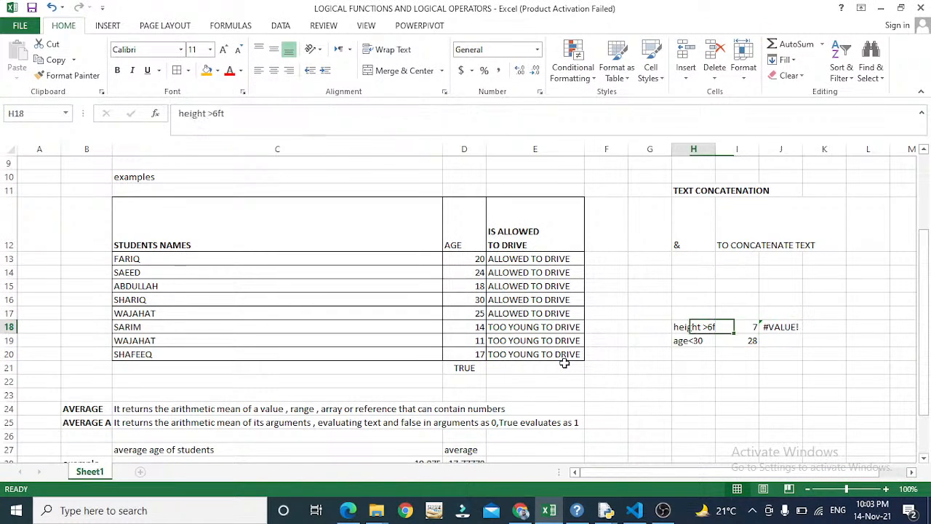
key(Right)
key(Right)
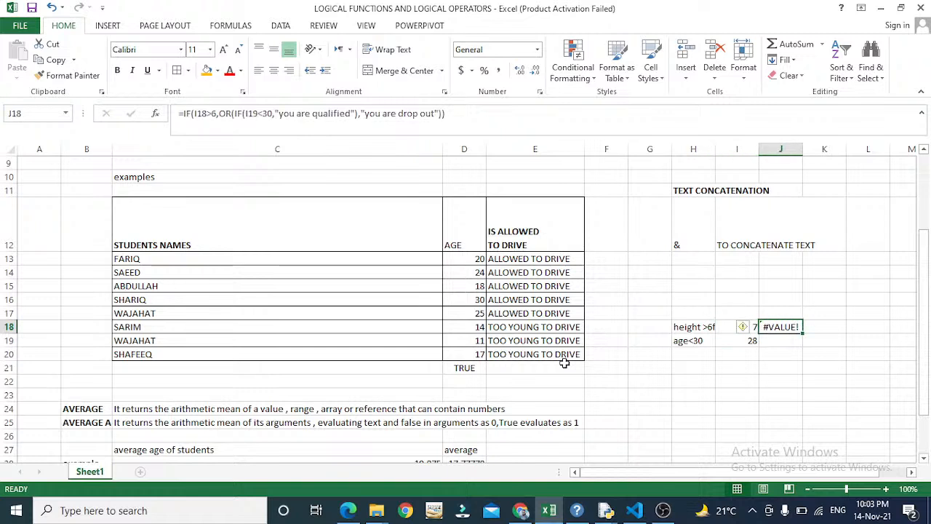
key(Delete)
key(Left)
key(Left)
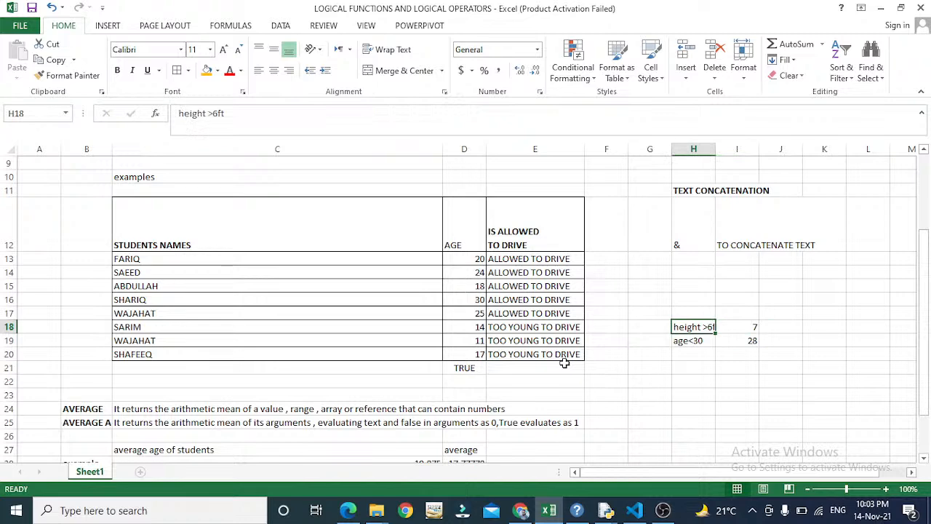
key(shift+Right)
key(shift+Down)
key(Delete)
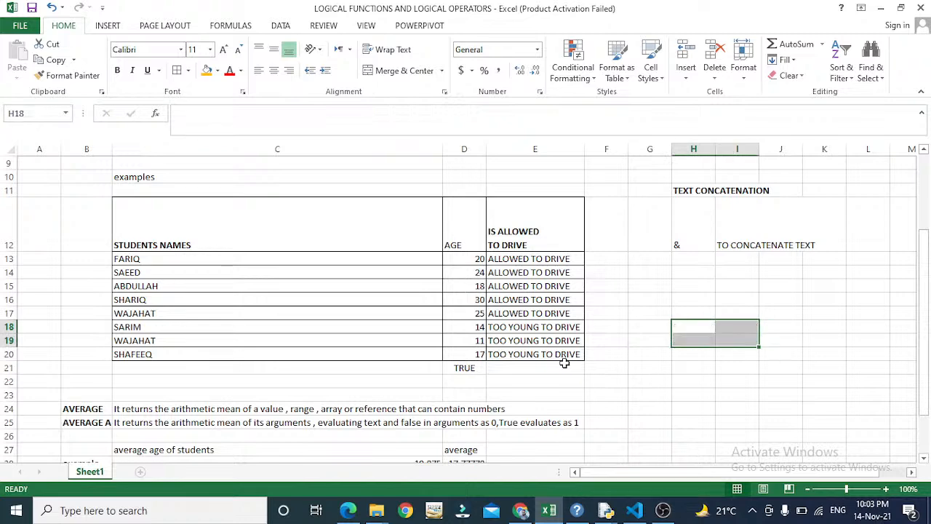
- Move around the sheet, from the logical function definitions down past the student table
key(Left)
key(Left)
key(Left)
key(Up)
key(Up)
key(ctrl+Up)
key(ctrl+Up)
key(Down)
key(Down)
key(Down)
key(Left)
key(Left)
key(Left)
key(Right)
key(Right)
key(Right)
key(Left)
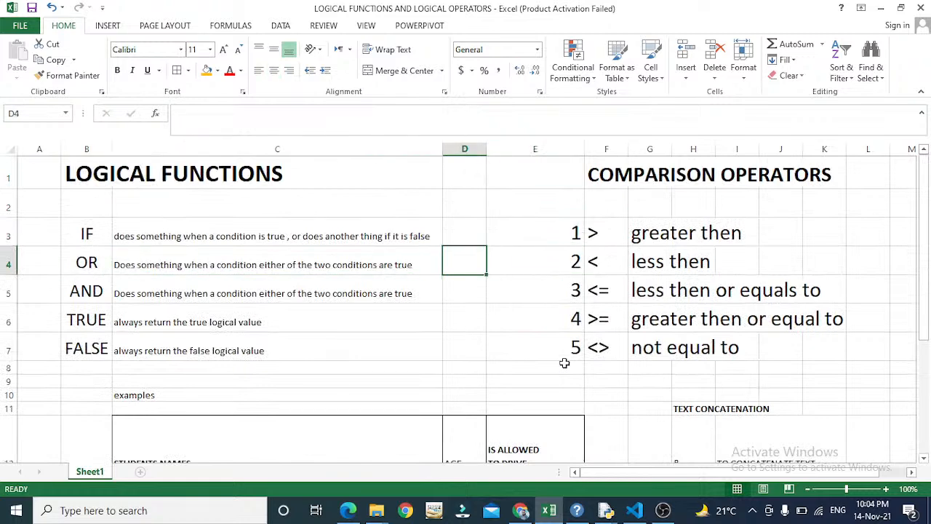
key(Down)
key(Down)
key(Down)
key(Down)
key(Down)
key(Down)
key(Down)
key(Down)
key(Down)
key(Down)
key(Down)
key(Down)
key(Down)
key(Down)
key(Down)
key(Down)
key(Down)
key(Down)
key(Right)
key(Right)
key(Right)
key(Up)
key(Up)
key(Up)
key(Up)
key(Up)
key(Up)
key(Up)
key(Up)
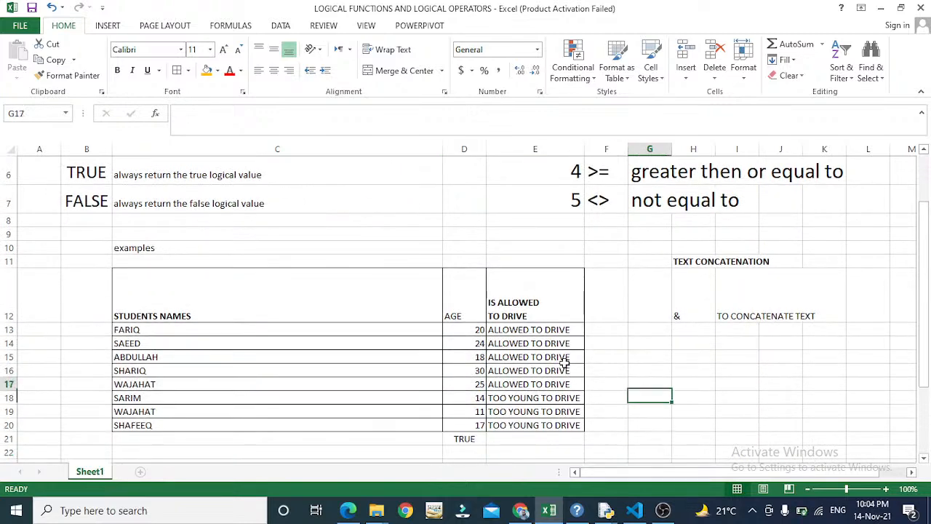
key(Down)
key(Right)
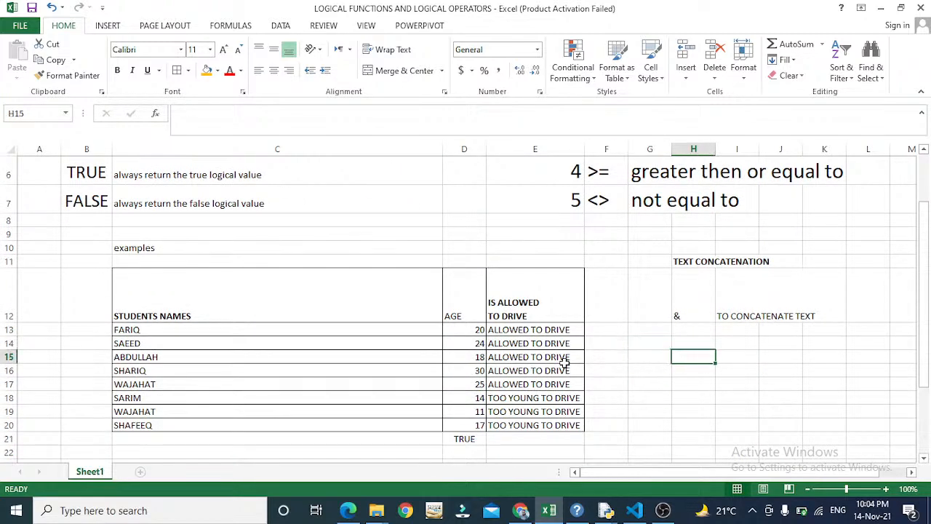
text(10)
key(Return)
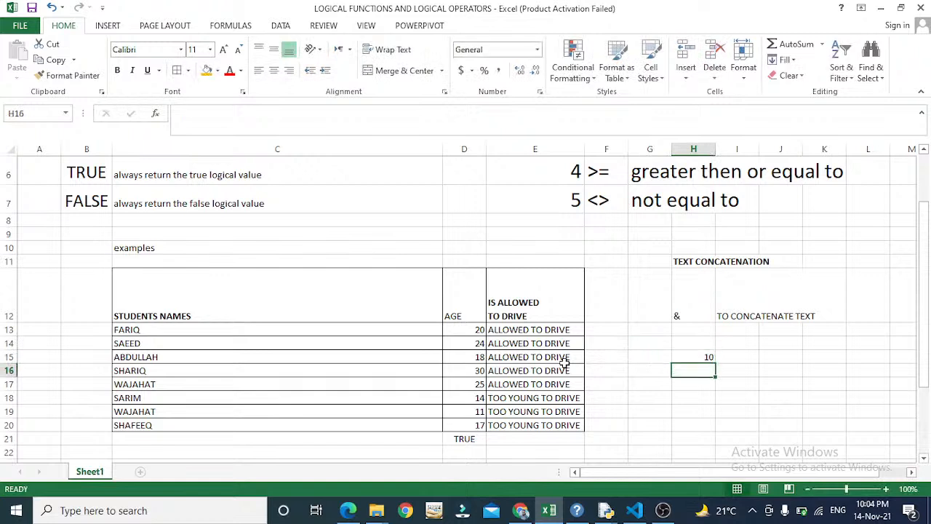
text(20)
key(Return)
key(Up)
key(Up)
key(Right)
click(565, 358)
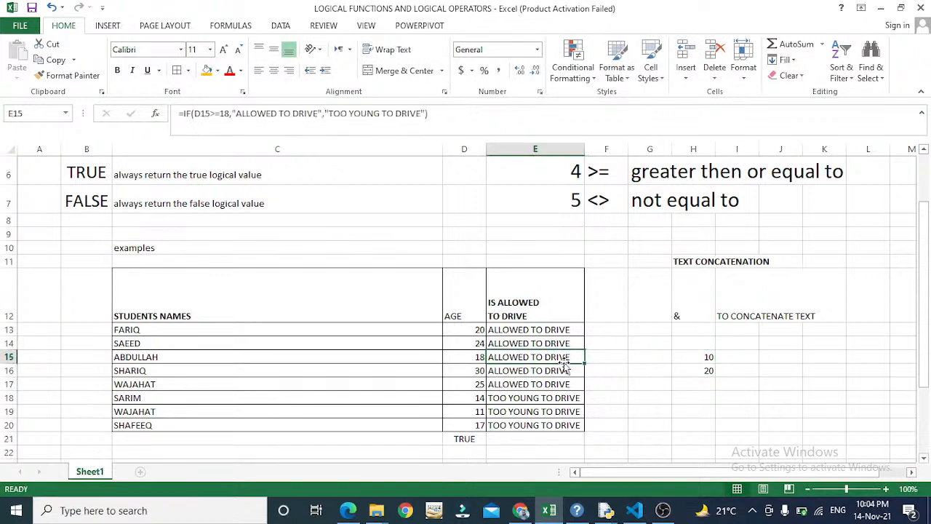
key(Right)
key(Right)
key(Right)
key(Right)
key(Right)
key(Left)
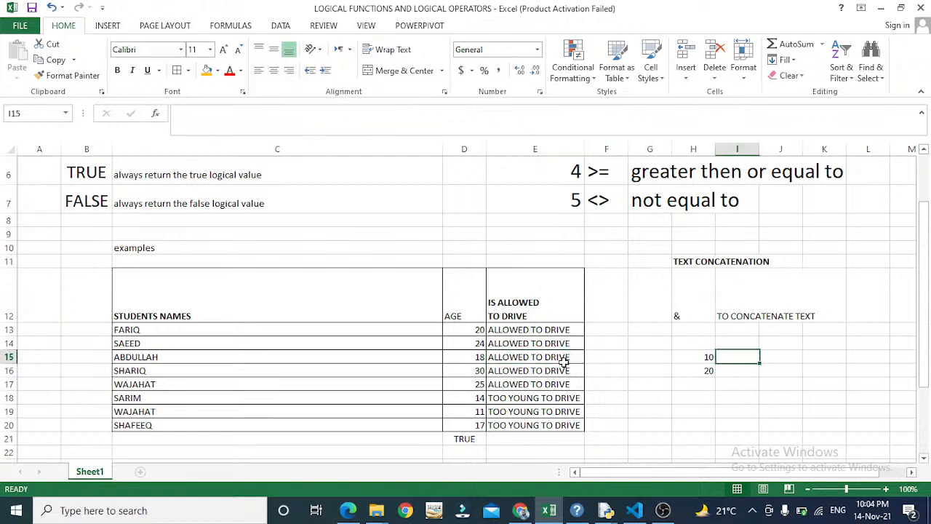
key(Down)
key(Left)
key(Up)
key(Up)
text(5)
key(Return)
key(Return)
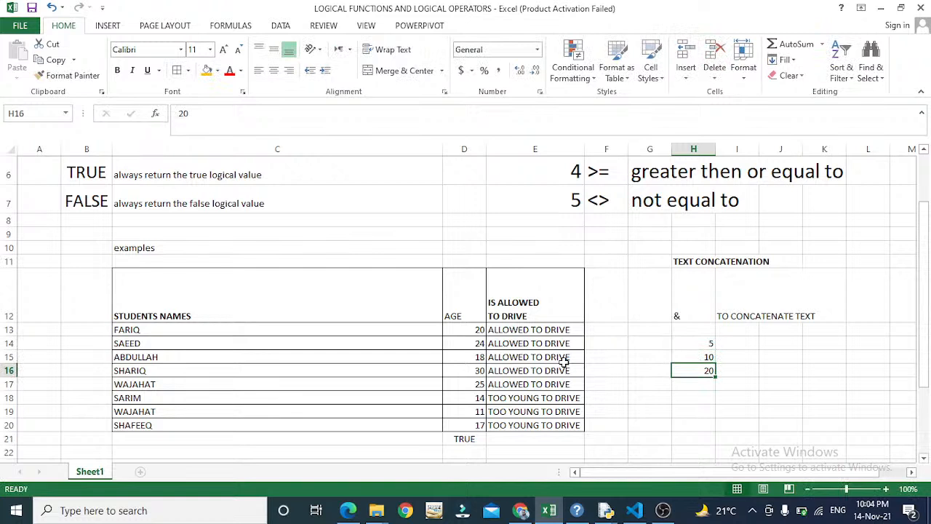
key(Up)
key(Up)
key(Down)
key(Down)
key(Right)
key(Up)
text(=if)
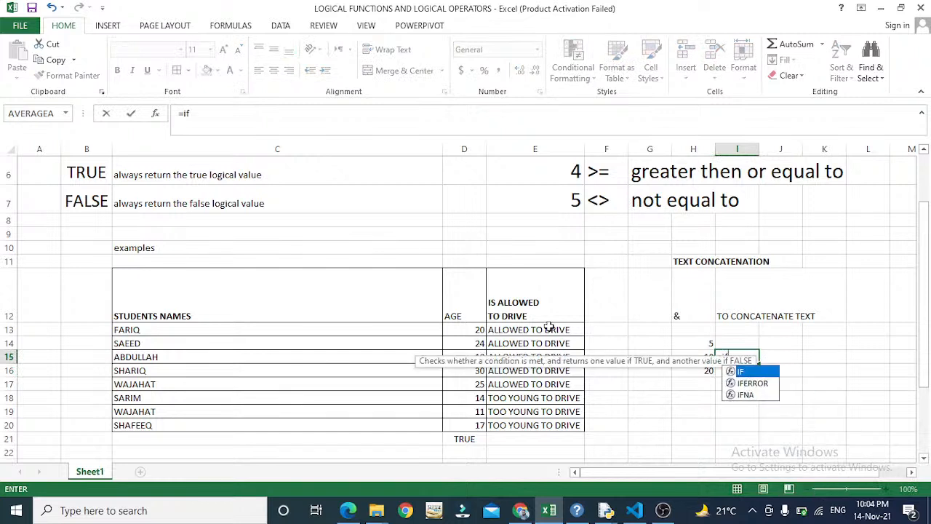
text(()
key(Left)
click(550, 327)
text(<)
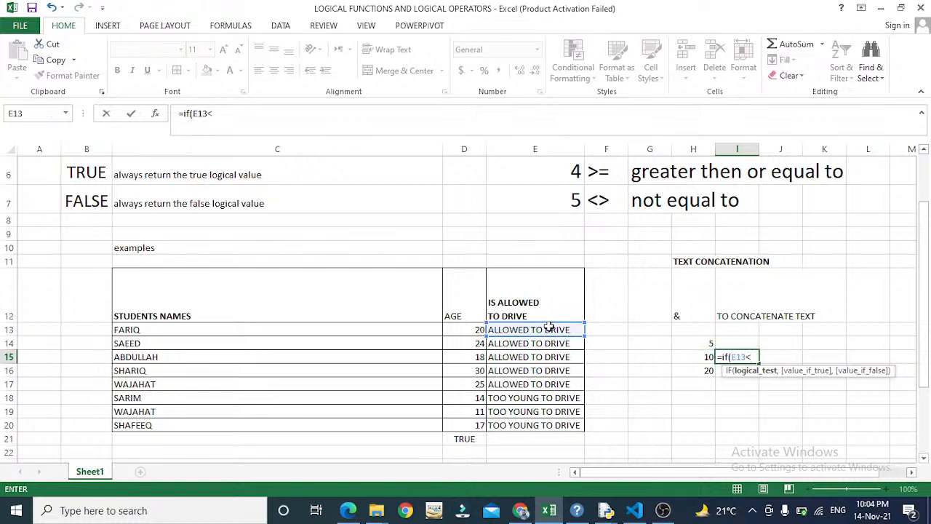
key(BackSpace)
key(BackSpace)
key(BackSpace)
key(BackSpace)
key(BackSpace)
key(BackSpace)
key(BackSpace)
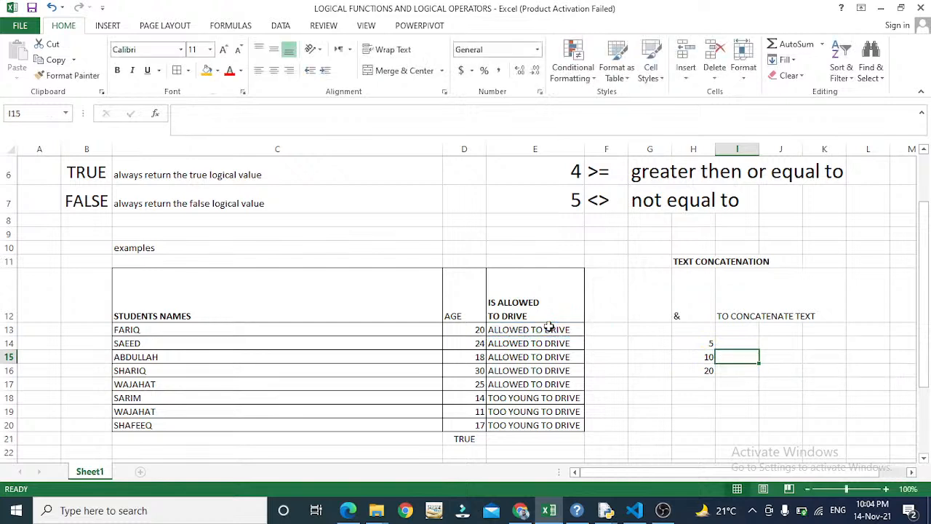
text(if()
key(Left)
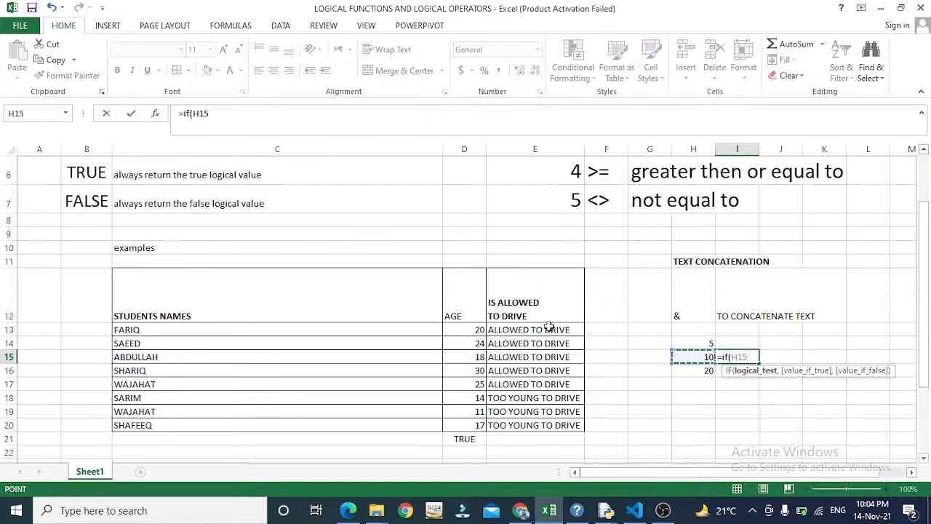
text(<)
key(Down)
key(Left)
text(,)
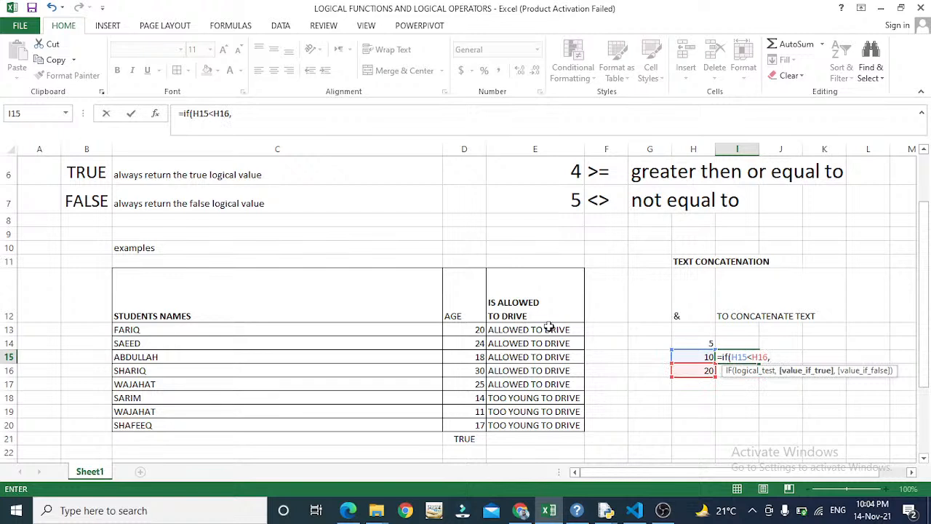
text(o)
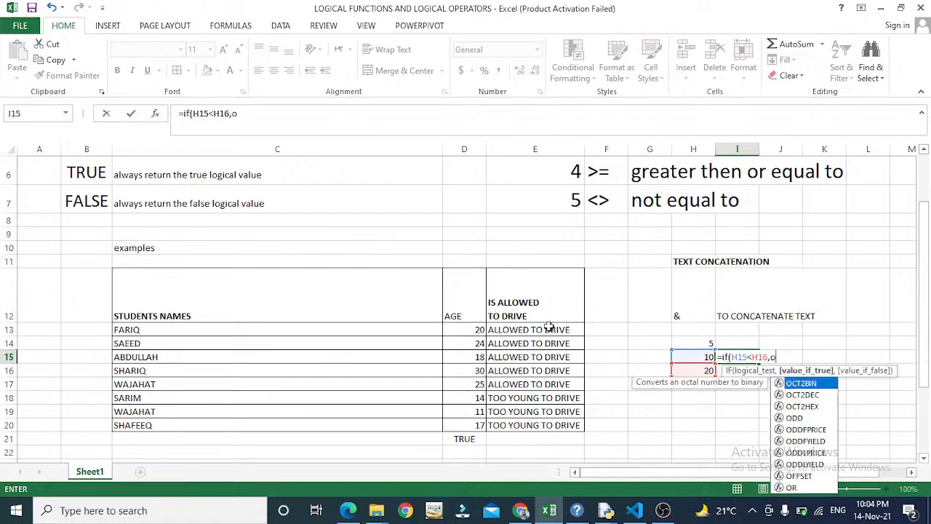
text(r()
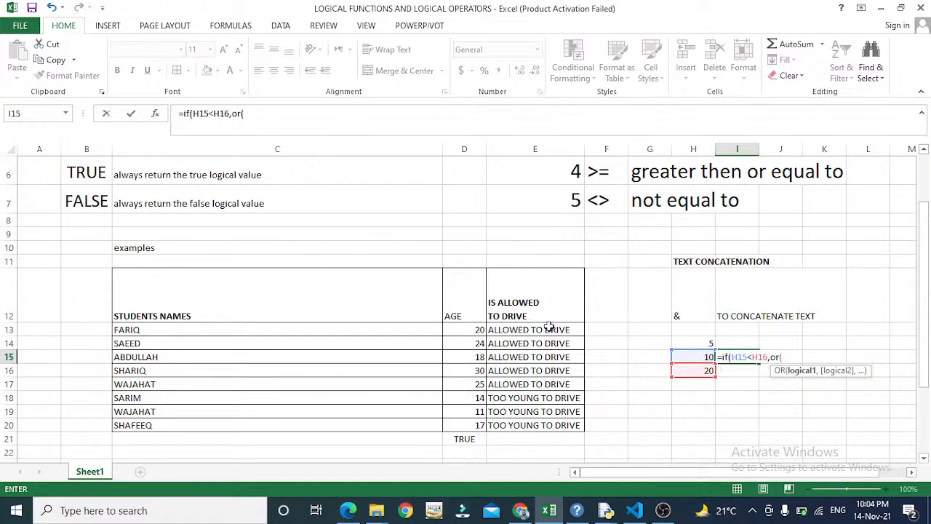
key(Up)
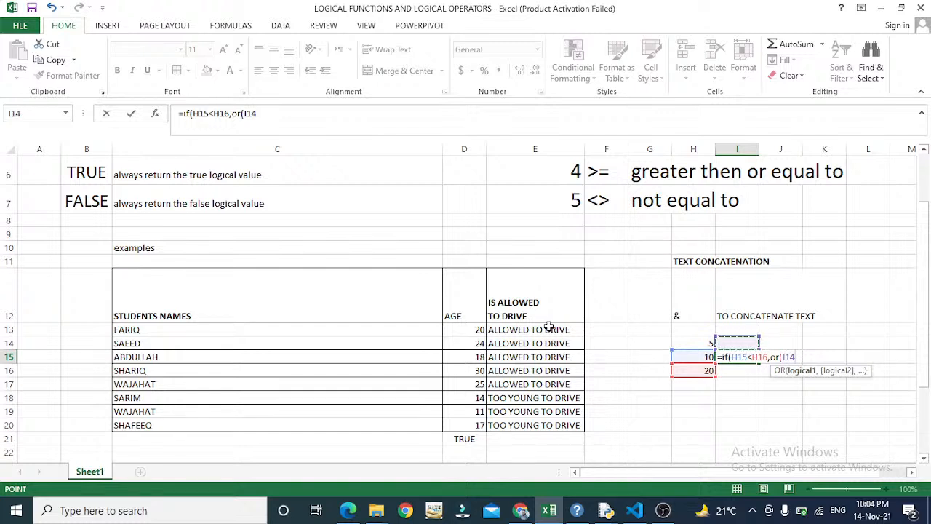
key(Escape)
- Enter =OR(H15<20,H14<10,"yes") in cell I14
key(Up)
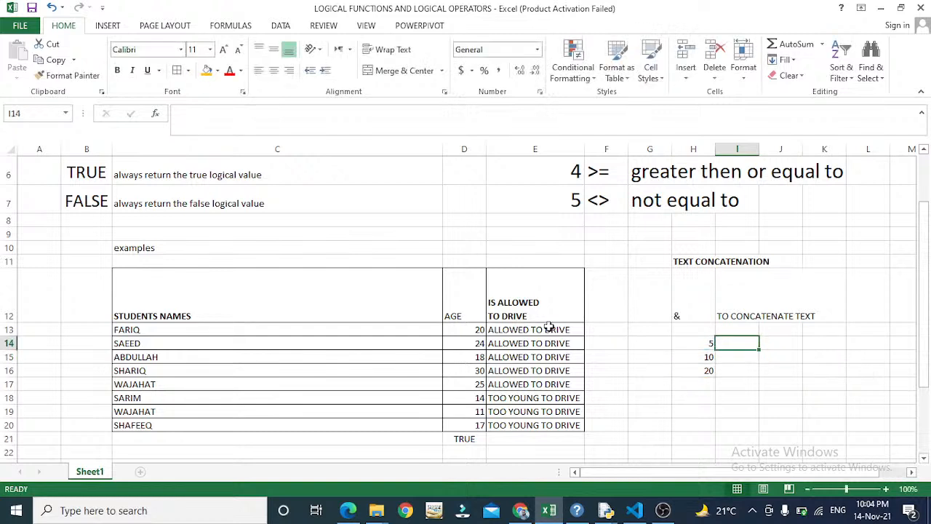
text(=or()
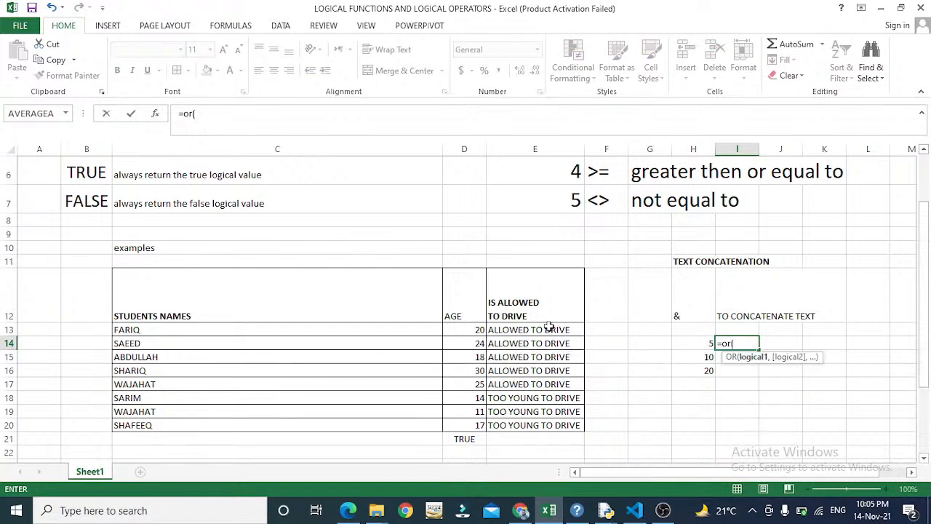
key(Left)
key(Down)
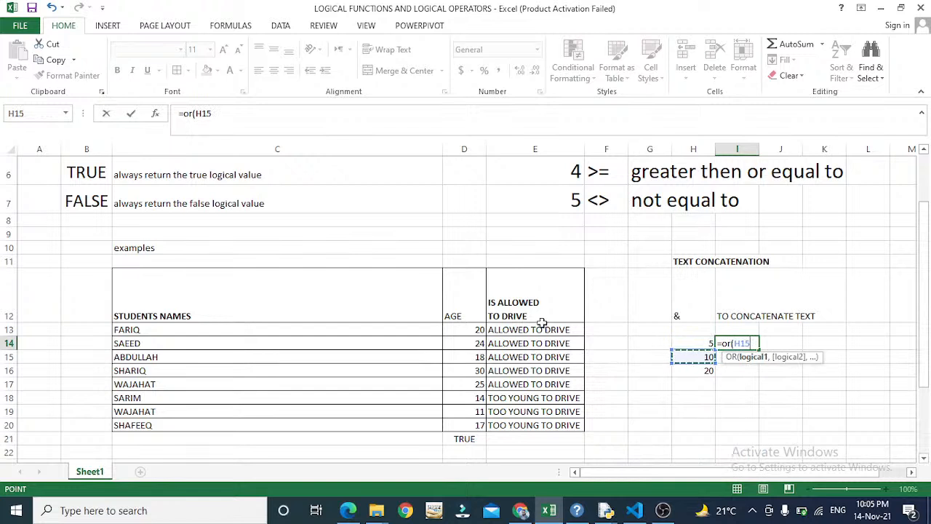
text(<20,)
key(Down)
key(Up)
key(Up)
key(Left)
key(Down)
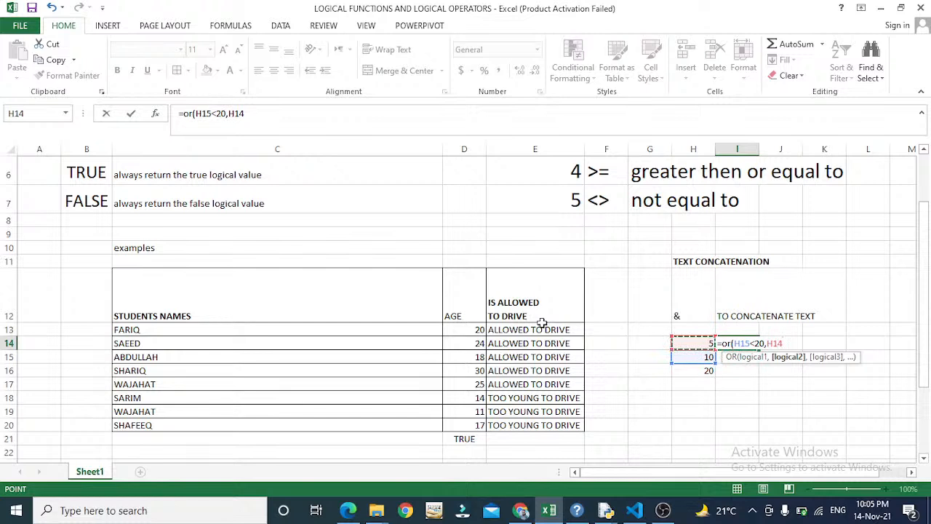
text(<)
text(10)
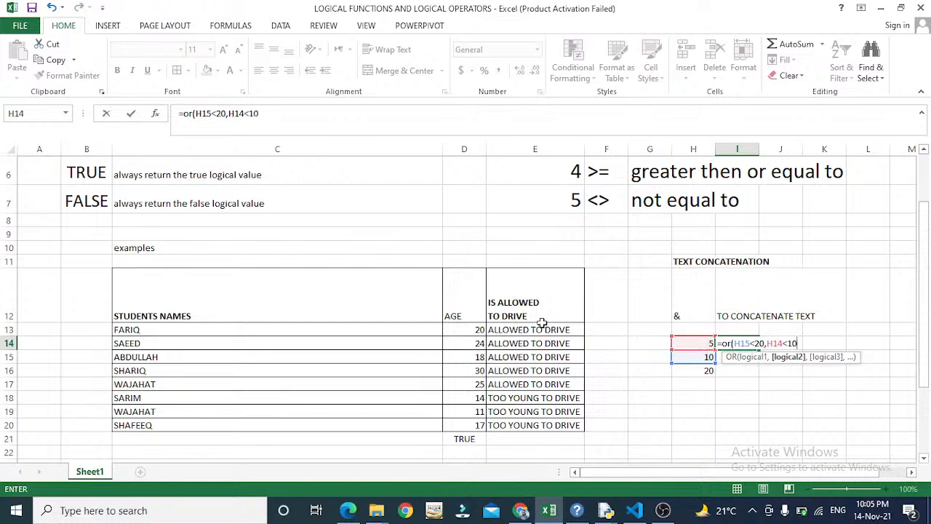
text(,"t)
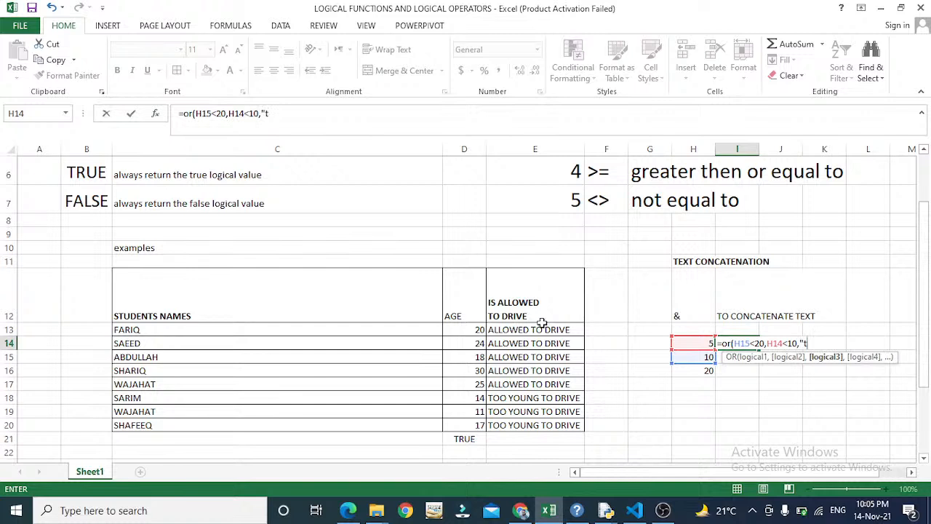
key(BackSpace)
text(yes"))
key(Return)
key(Up)
- Insert a closing parenthesis after H15<20 in I14's OR formula
key(F2)
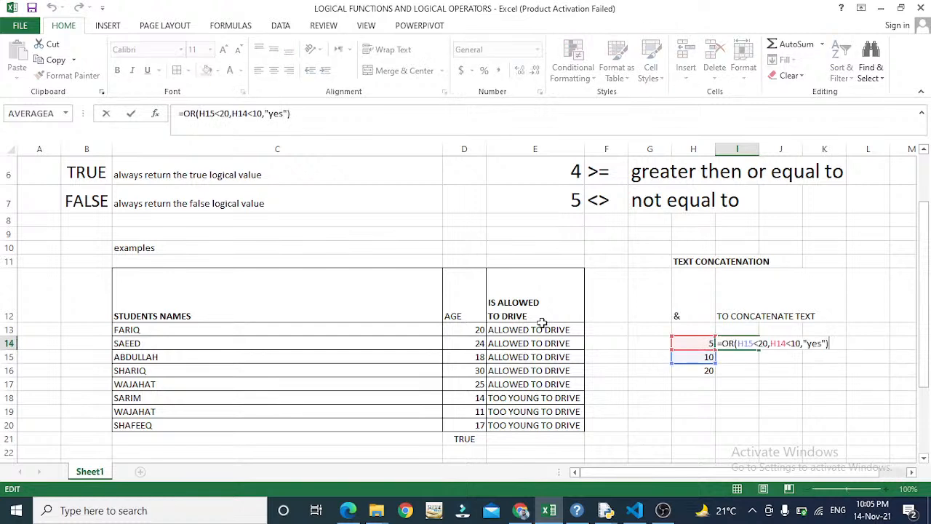
key(Left)
key(Left)
key(Left)
key(Left)
key(Left)
key(Left)
key(Left)
key(Left)
key(Left)
key(Left)
key(Left)
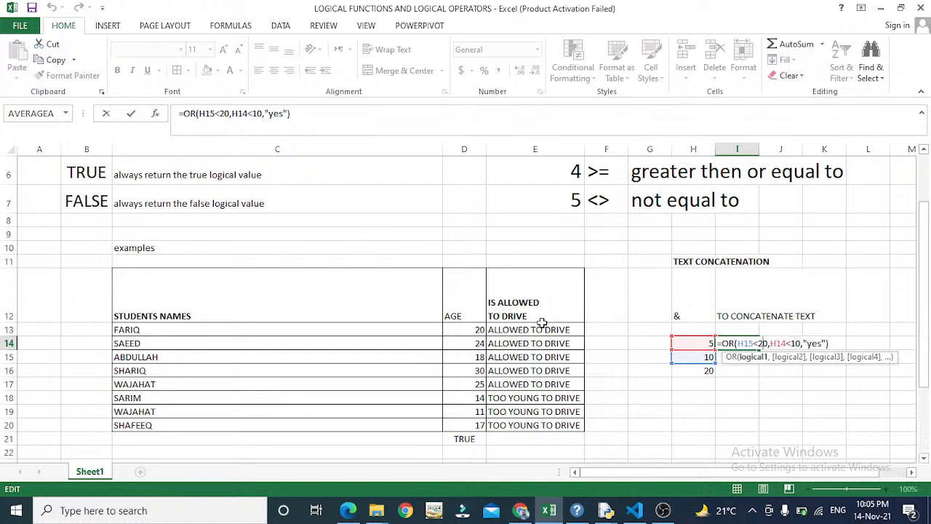
key(Left)
key(Left)
key(Left)
key(Left)
key(Left)
key(Left)
key(Left)
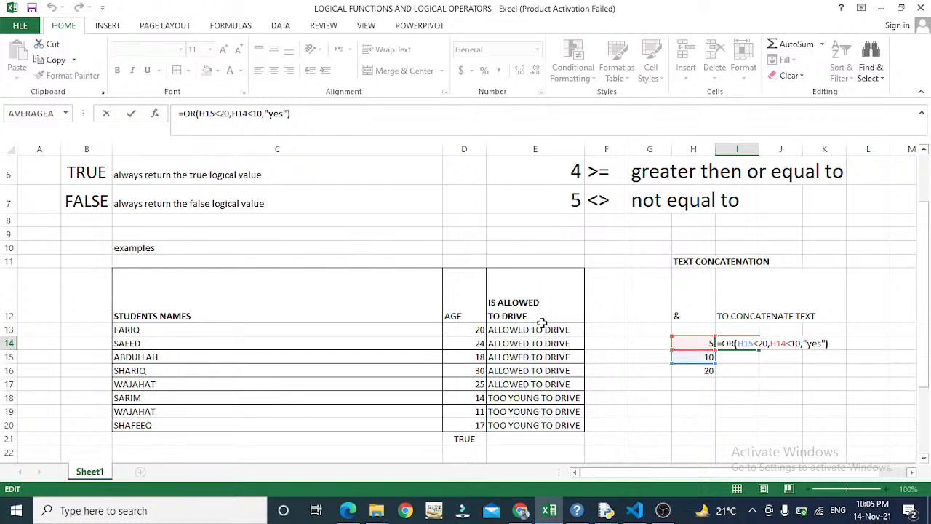
key(Left)
key(Left)
key(Left)
key(Left)
key(Left)
key(Left)
key(Left)
key(Left)
key(Left)
key(Left)
key(Left)
key(Left)
key(Left)
key(Left)
text())
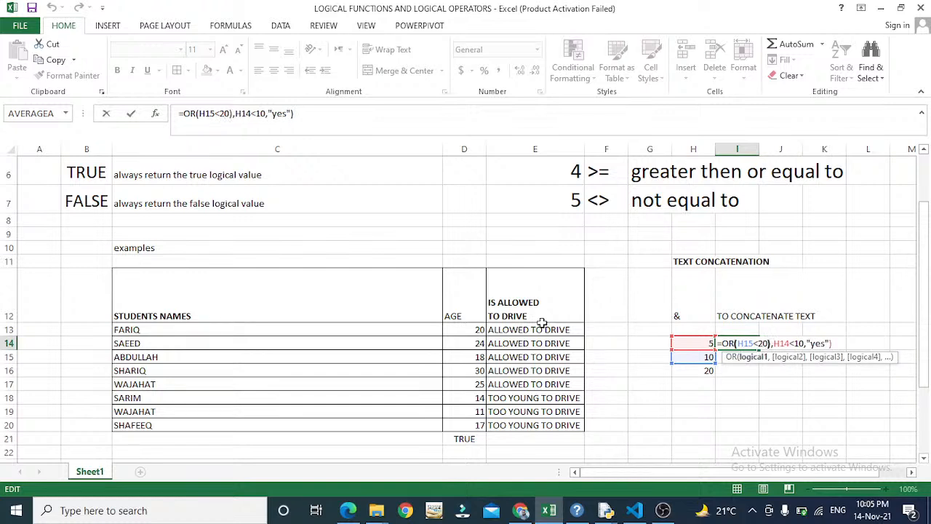
key(Right)
key(Right)
- After Excel rejects the brackets, wrap H14<10 in parentheses in I14's OR formula
key(Return)
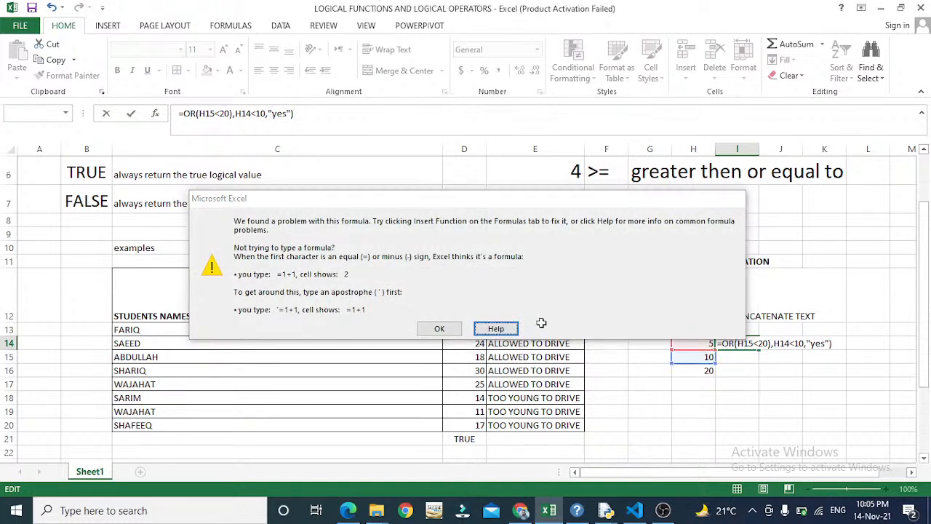
key(Escape)
key(Right)
key(Left)
key(Left)
key(Left)
key(Left)
key(Left)
key(Left)
key(Left)
key(Left)
key(Left)
key(Left)
key(Left)
key(Left)
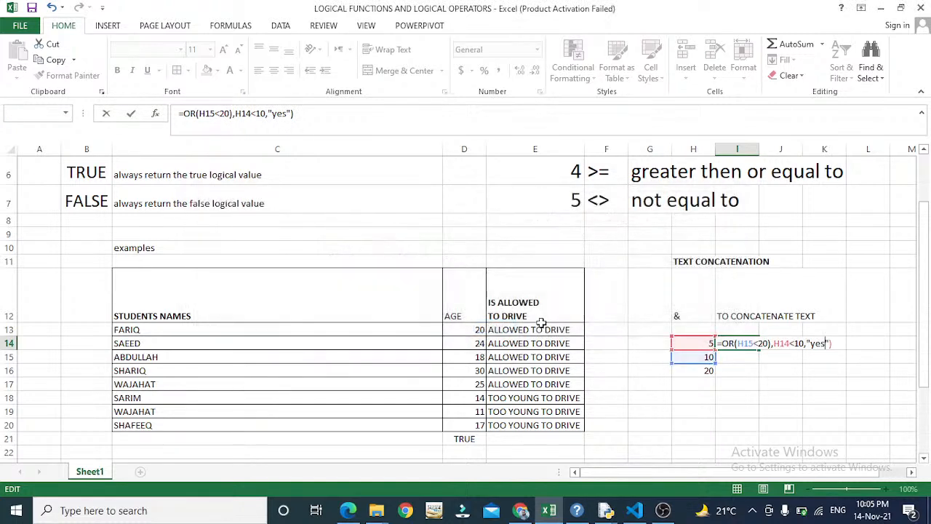
text(()
key(Right)
key(Right)
key(Right)
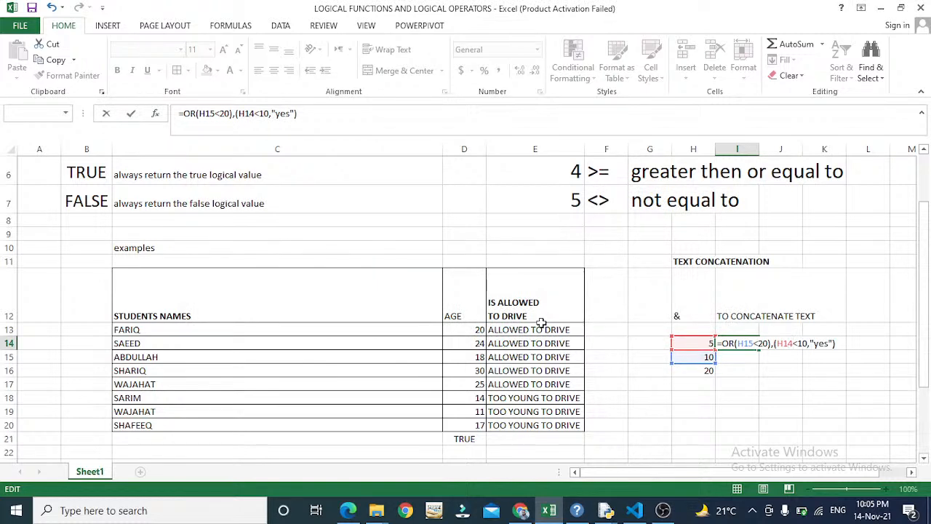
text())
key(Return)
key(Return)
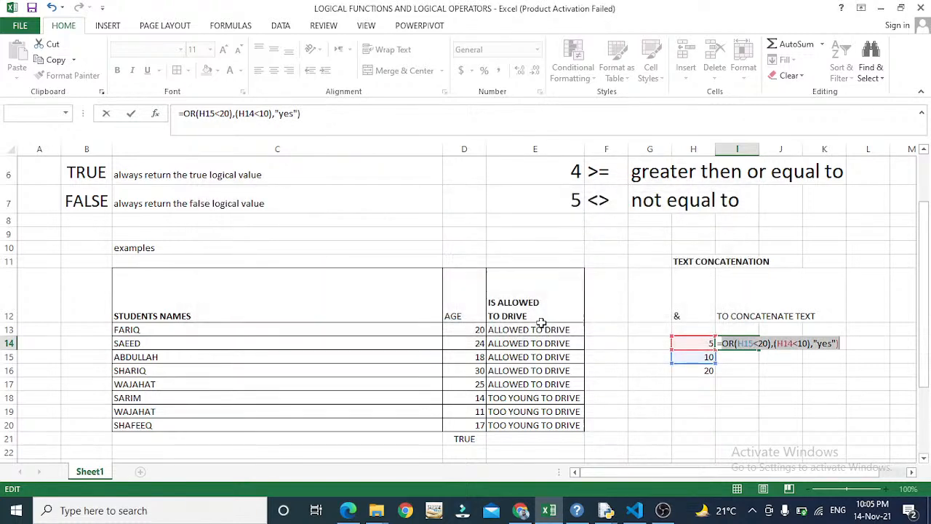
- Drop the comma after (H14<10) and, when Excel still rejects it, trim the entry back
key(Left)
key(Left)
key(Left)
key(Left)
key(Left)
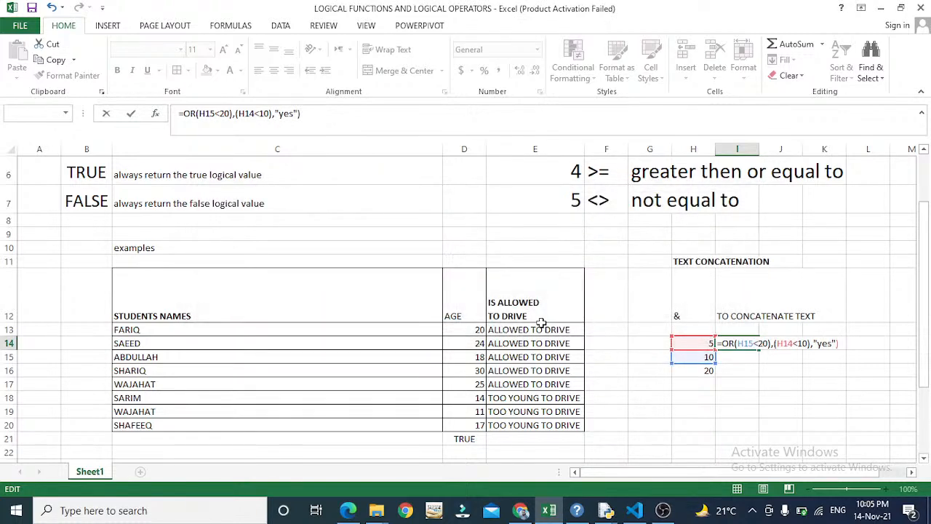
key(Delete)
key(Return)
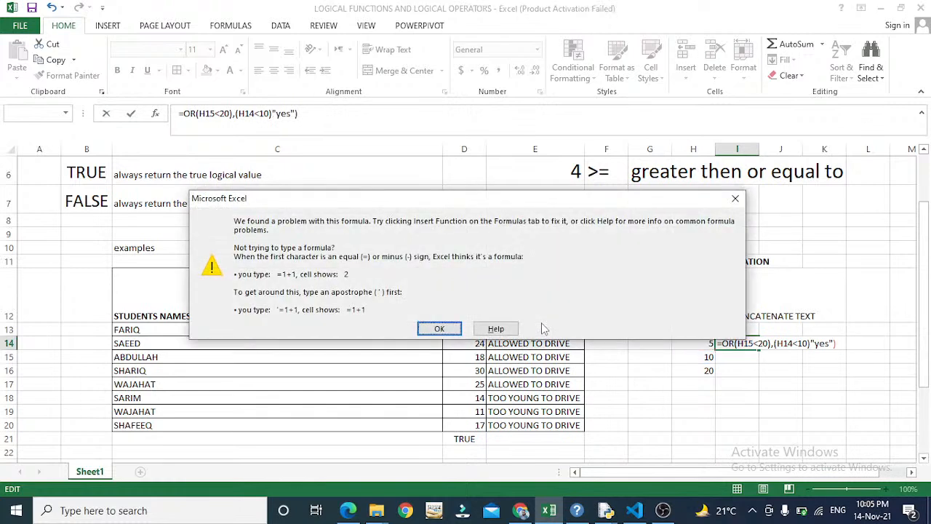
key(Return)
key(BackSpace)
key(BackSpace)
key(BackSpace)
key(BackSpace)
key(BackSpace)
key(BackSpace)
key(BackSpace)
key(BackSpace)
key(BackSpace)
key(BackSpace)
key(BackSpace)
key(BackSpace)
key(BackSpace)
key(BackSpace)
key(BackSpace)
key(BackSpace)
key(BackSpace)
key(BackSpace)
key(BackSpace)
key(BackSpace)
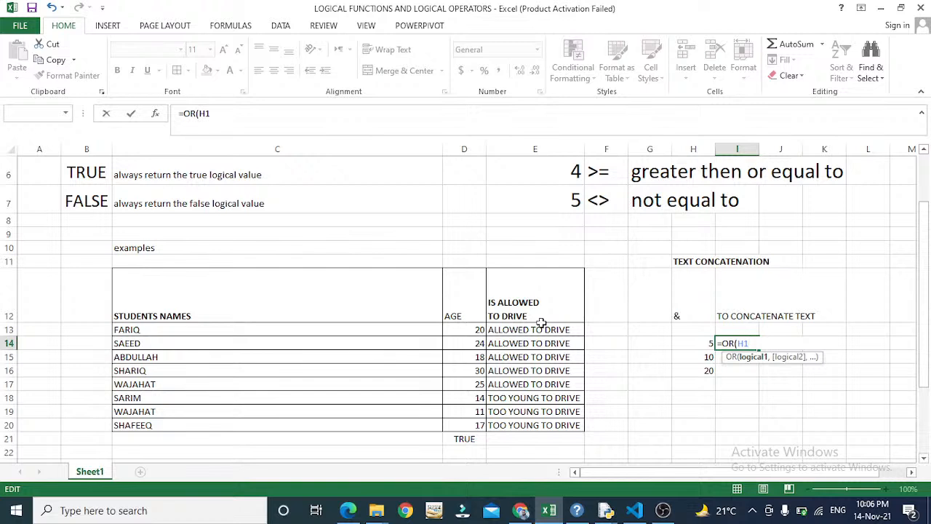
- Rewrite I14's entry as a simple OR comparison starting with 10<, then view E13's IF formula
key(BackSpace)
key(BackSpace)
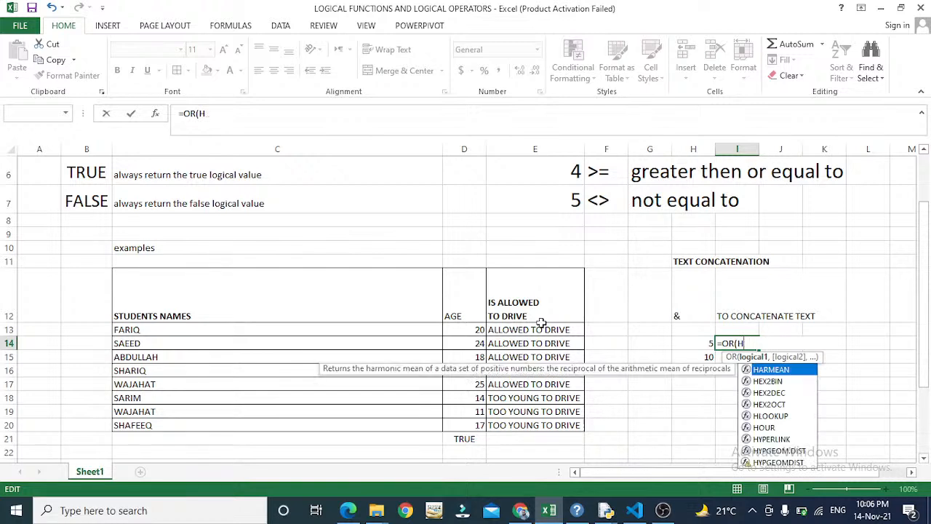
text(1)
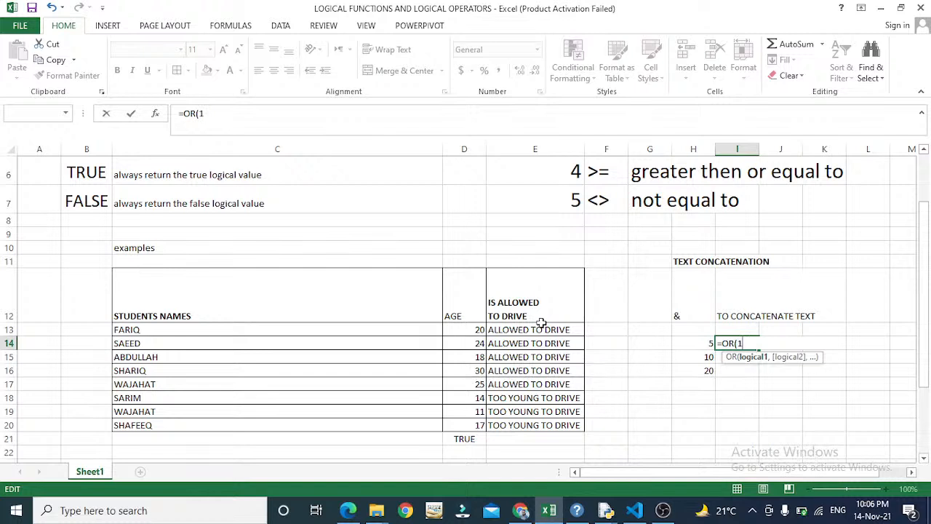
text(0<)
click(542, 324)
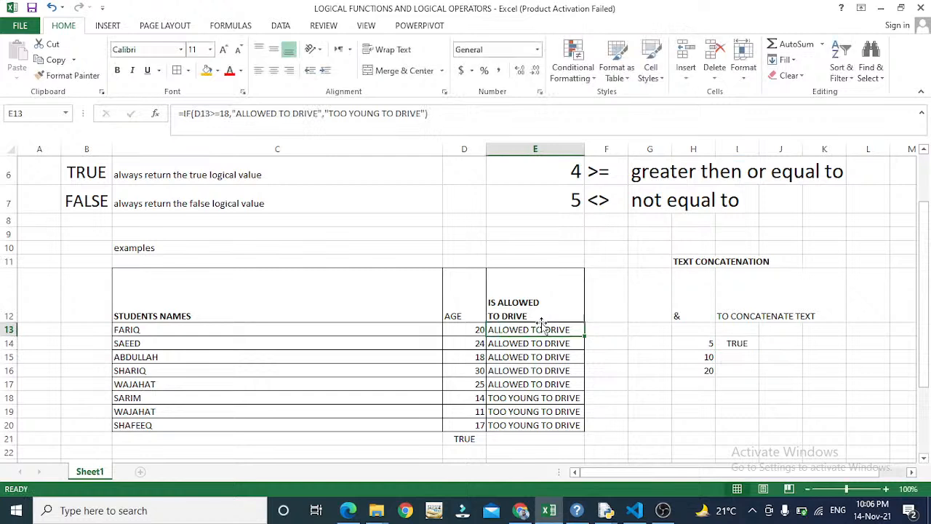
- Add the second comparison (20<30) to I14's OR formula, giving =OR(10<20)*(20<30)
key(Right)
key(Right)
key(Right)
key(Right)
key(Down)
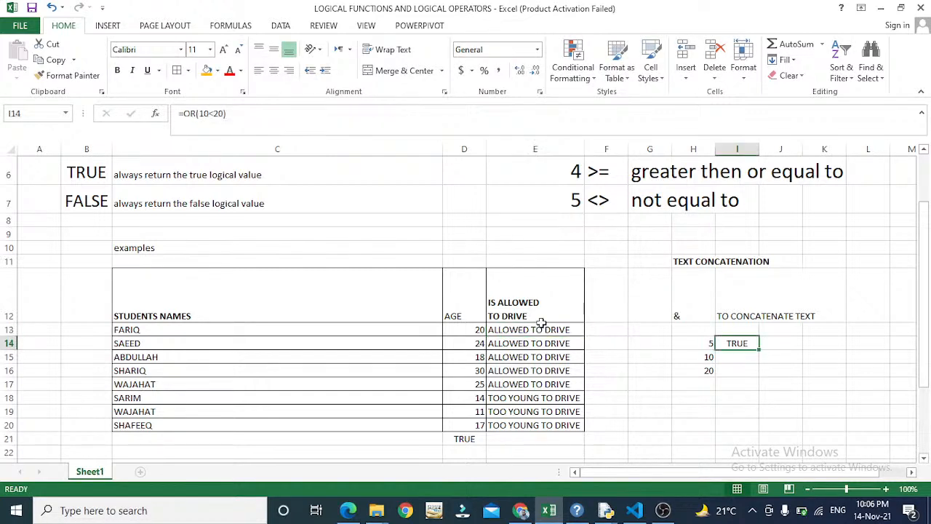
key(F2)
text(,)
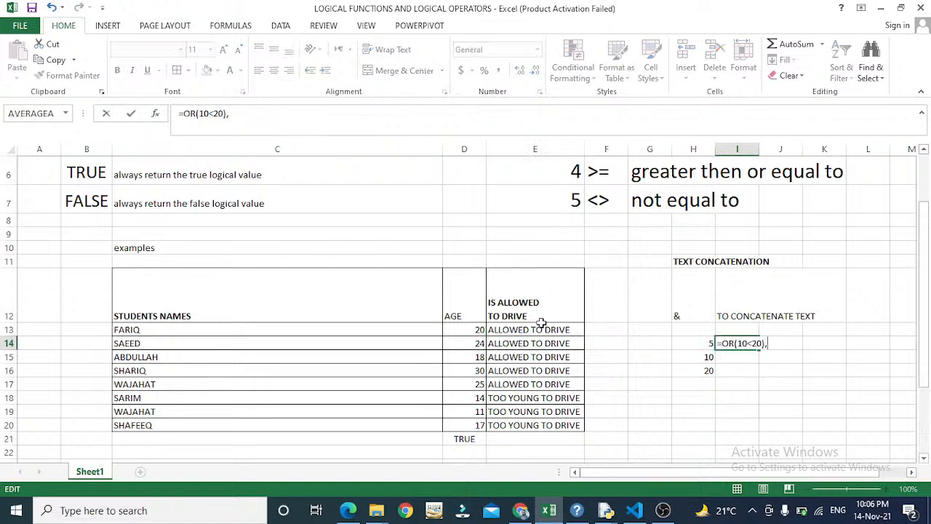
text(20<30)
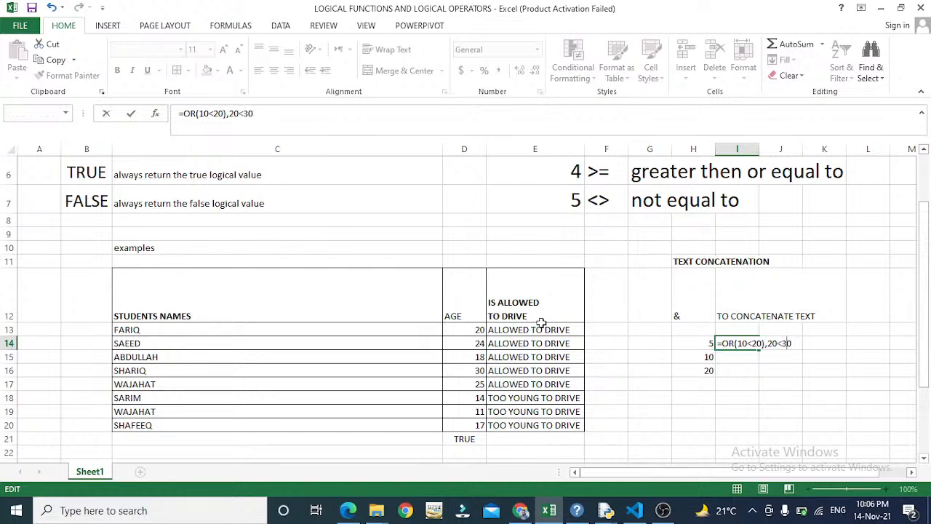
key(Left)
key(Left)
key(Left)
key(Left)
text(()
key(Right)
key(Right)
text())
key(Return)
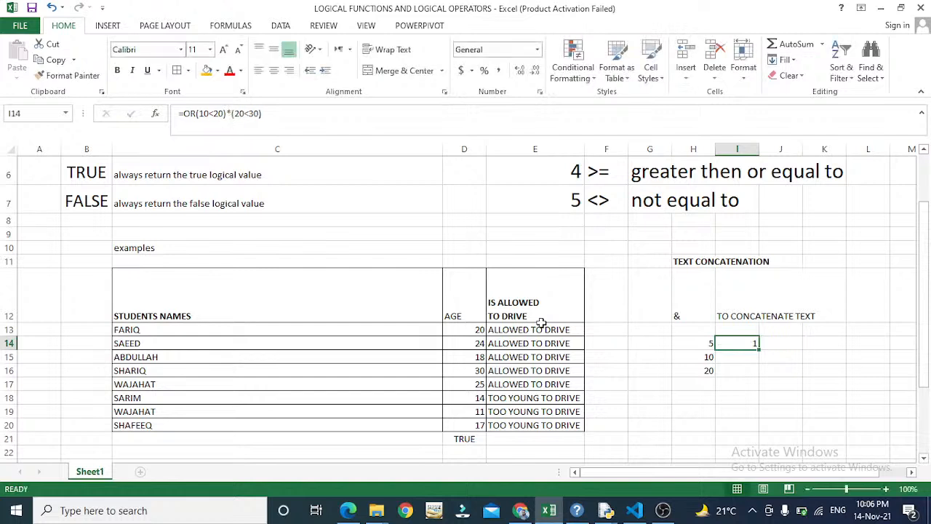
- Replace the multiplication sign in I14 so the two comparisons become separate OR arguments
key(F2)
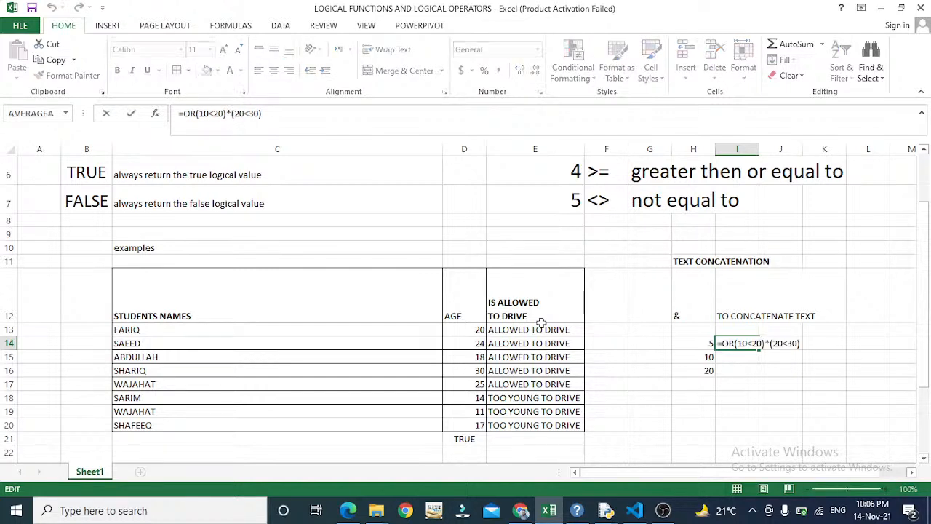
key(Left)
key(Left)
key(Left)
key(Left)
key(Left)
key(Left)
key(Left)
key(Return)
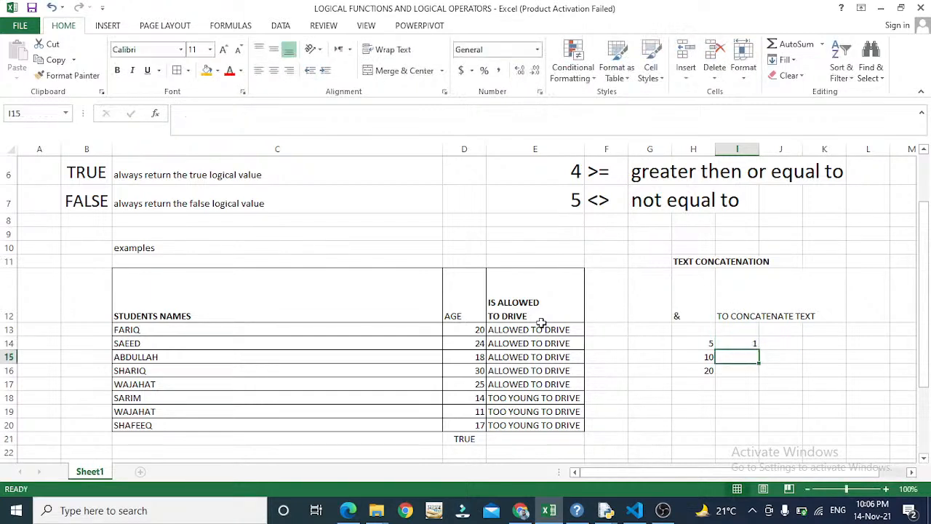
key(Up)
key(F2)
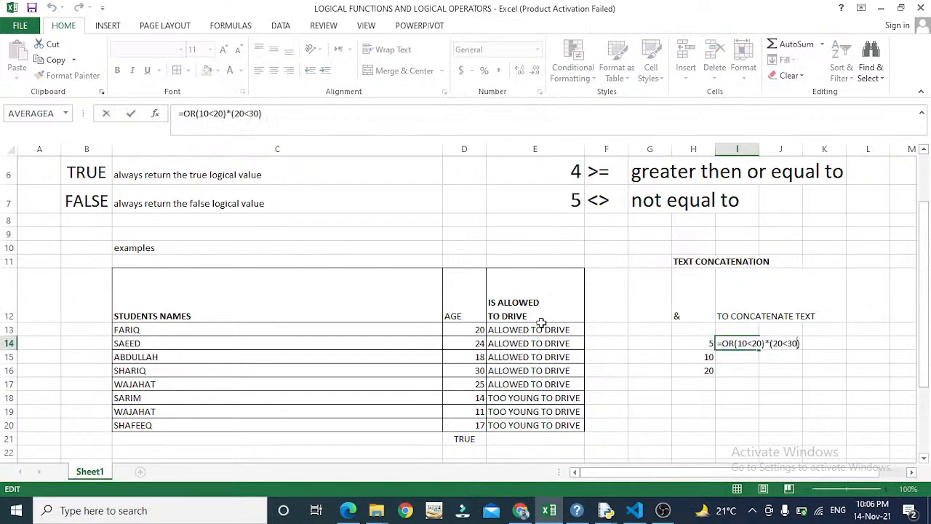
key(BackSpace)
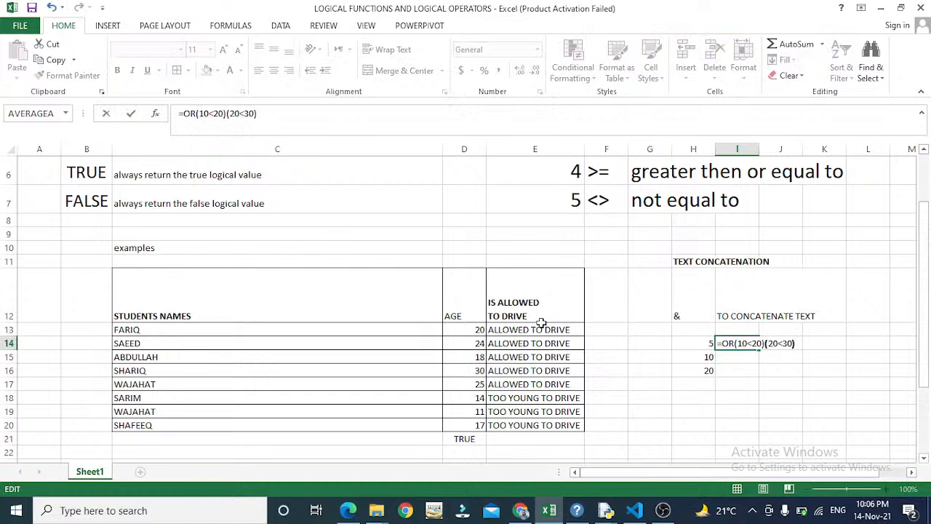
key(Left)
key(Left)
key(Left)
key(Left)
key(Left)
key(Left)
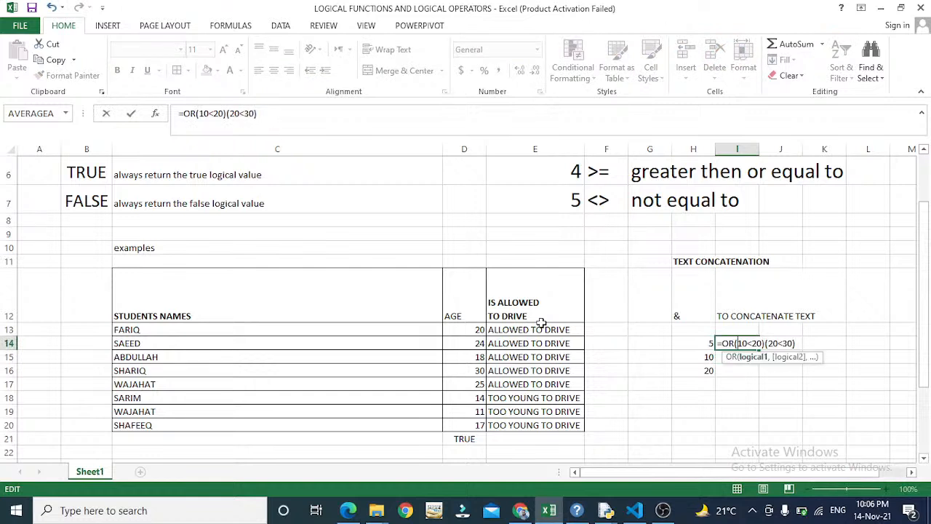
key(Right)
key(Right)
key(Right)
key(Right)
key(Right)
key(Right)
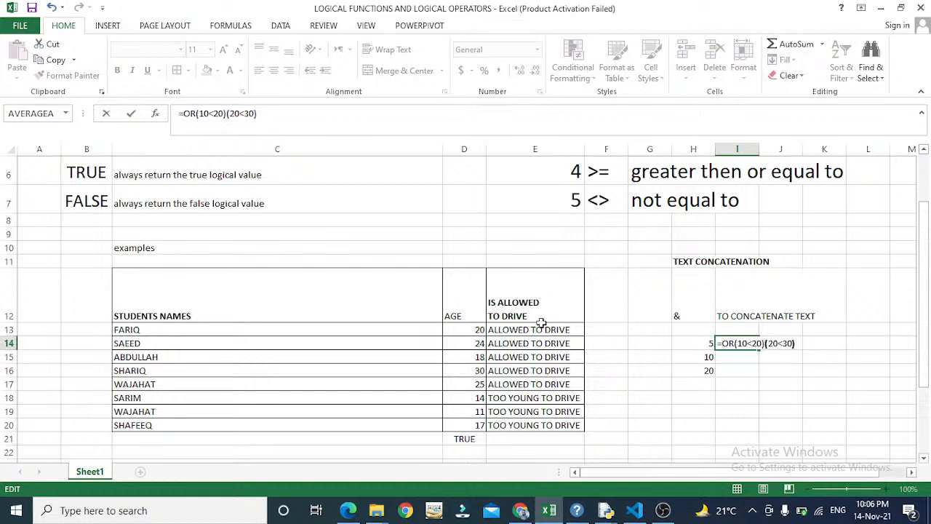
key(Delete)
text(,[)
key(BackSpace)
text(]))
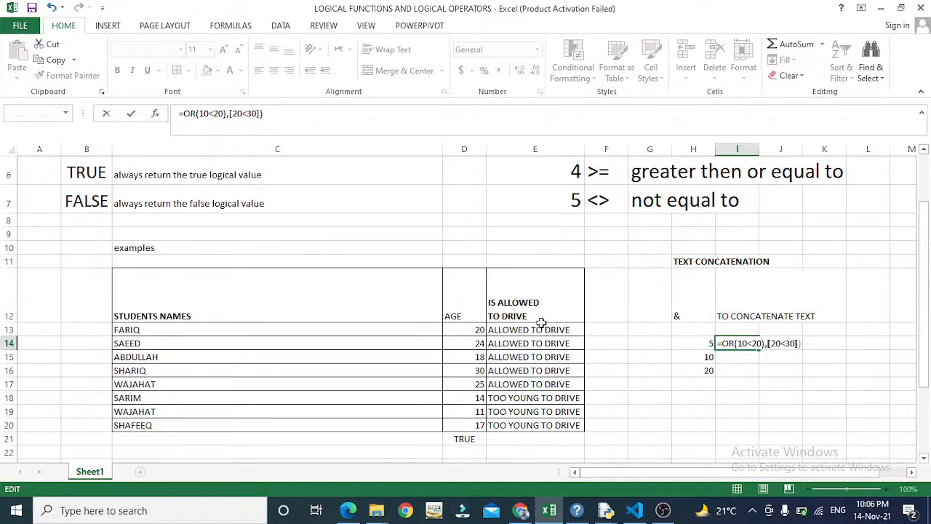
- Fix the brackets to =OR((10<20),(20<30)) and accept Excel's suggested correction
key(Left)
key(Left)
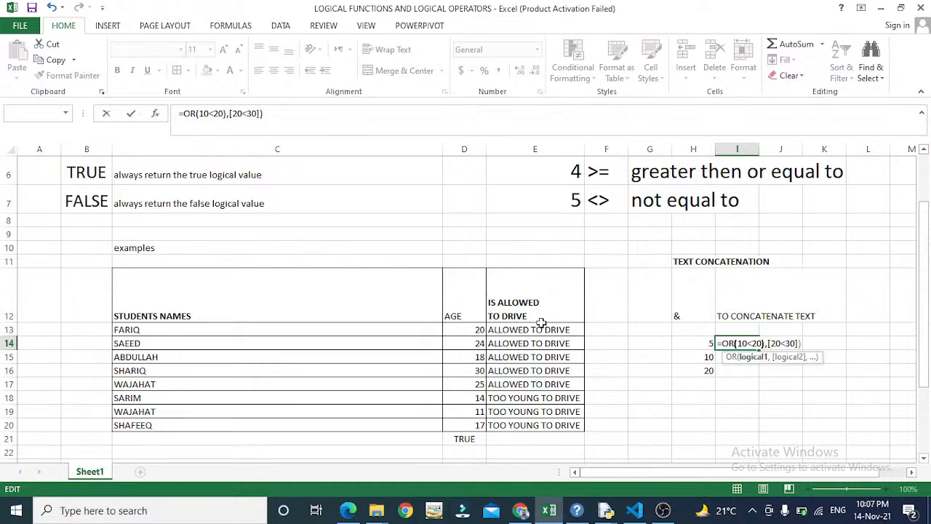
text(()
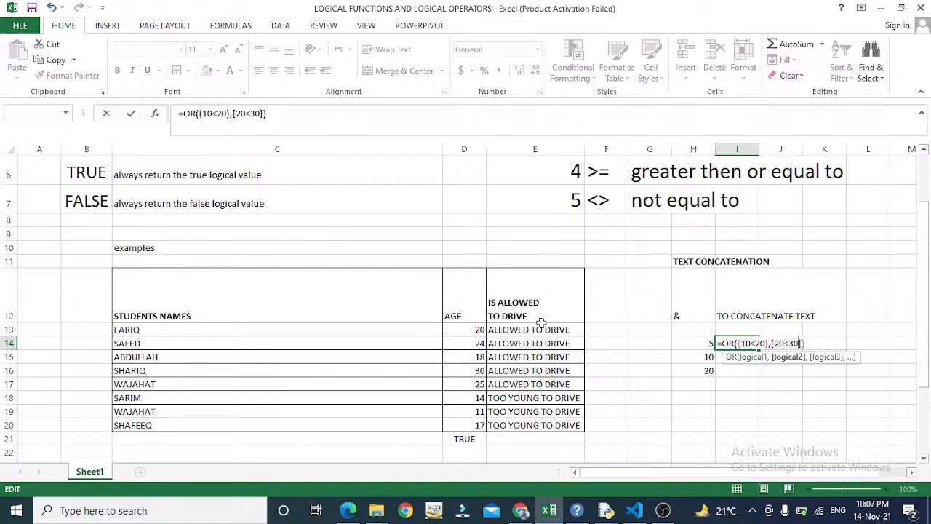
key(Delete)
key(Return)
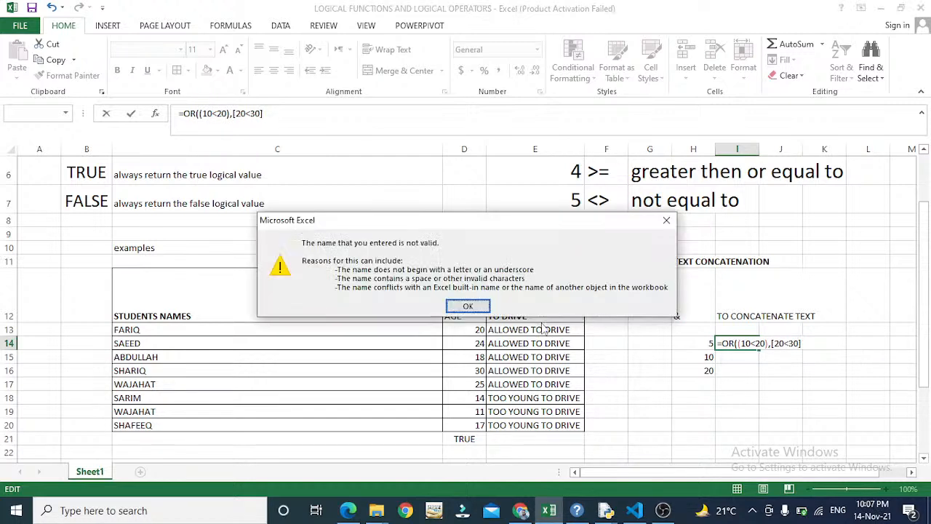
key(Return)
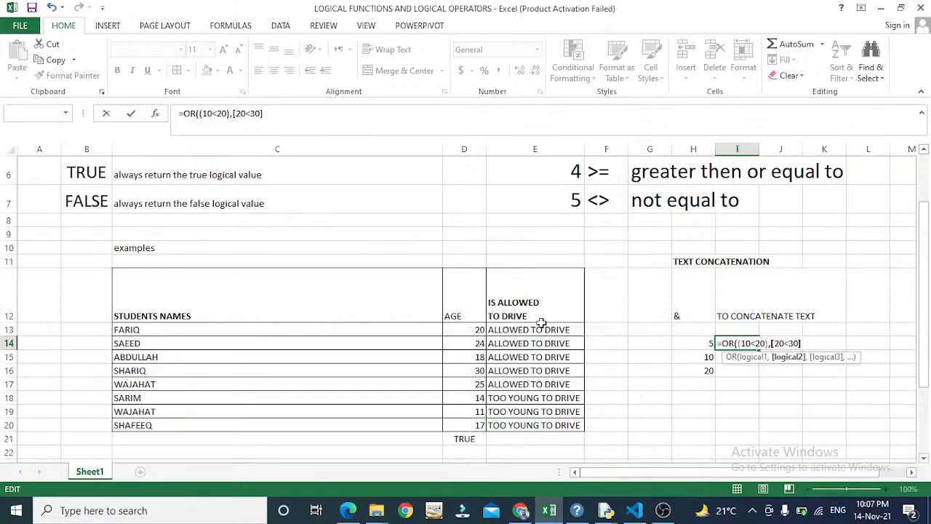
key(Left)
key(Left)
key(Left)
key(Left)
key(BackSpace)
text(()
key(Return)
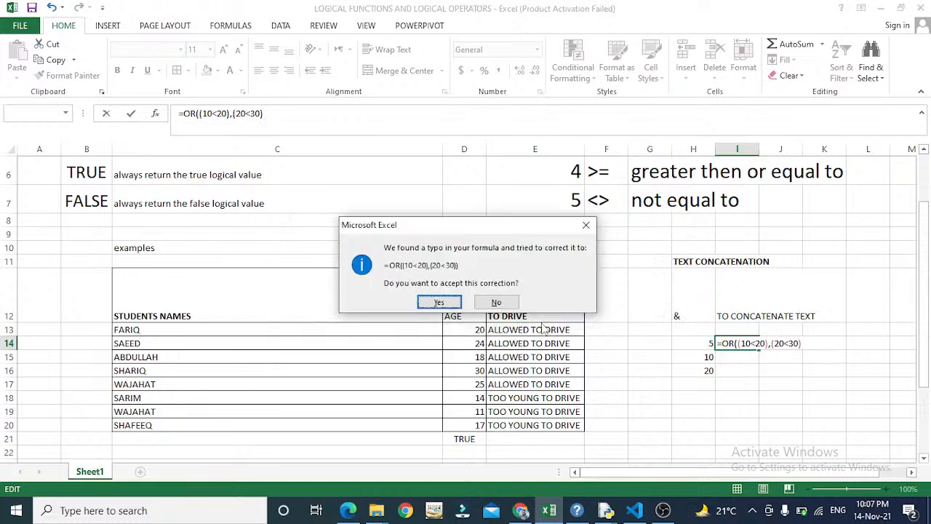
key(Return)
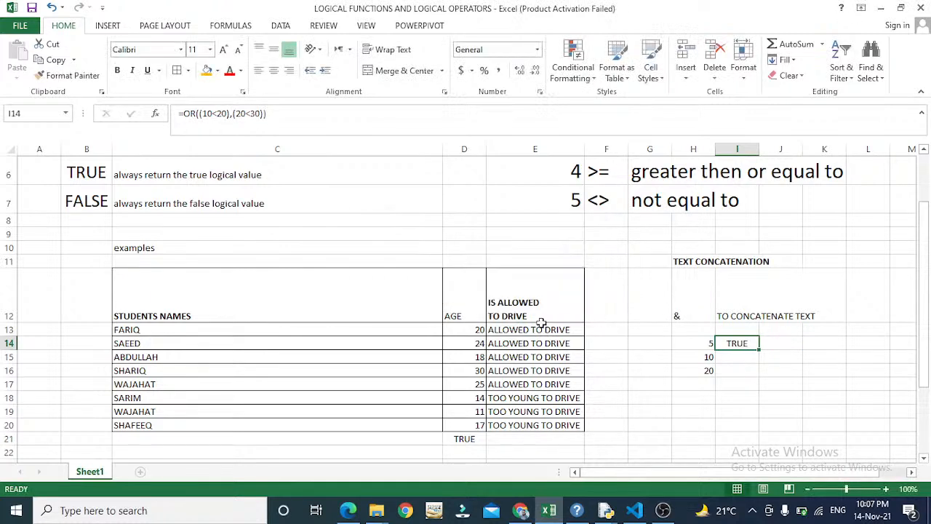
- Review I14's OR formula, then return to the top of the sheet near the TRUE definition
key(F2)
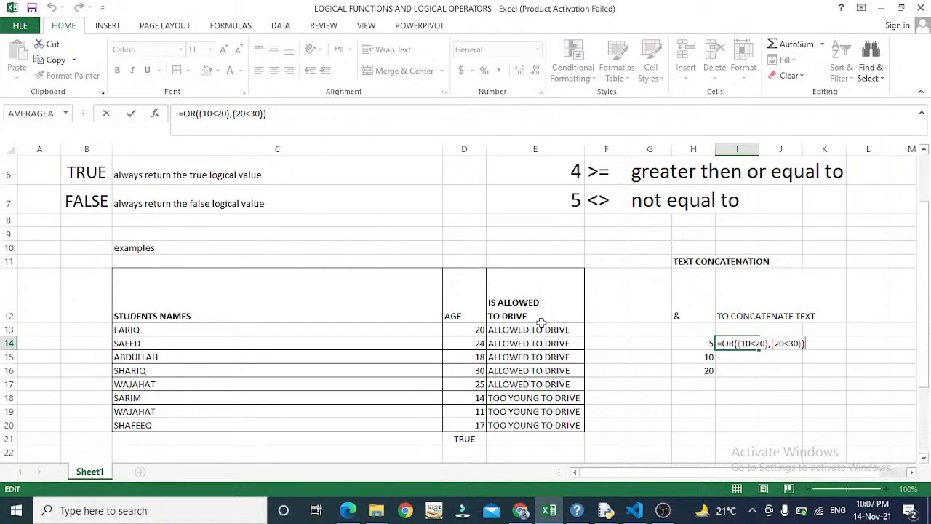
key(Escape)
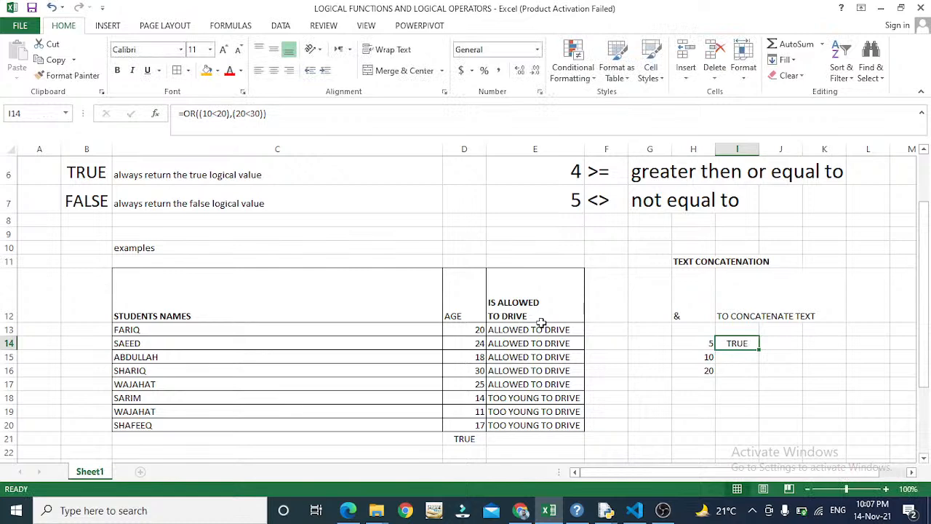
key(Left)
key(Left)
key(Left)
key(Left)
key(Left)
key(Left)
key(Left)
key(Left)
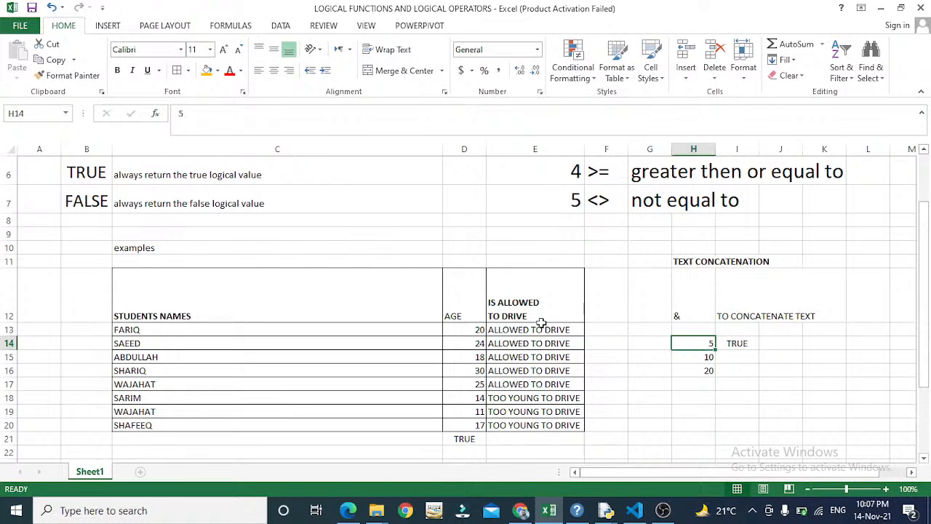
key(Up)
key(Up)
key(Up)
key(Up)
key(Up)
key(Up)
key(Up)
key(Up)
key(Up)
key(Up)
key(Up)
key(Up)
key(Up)
key(Down)
key(Down)
key(Down)
key(Down)
key(Down)
key(Right)
key(Right)
key(Up)
key(Up)
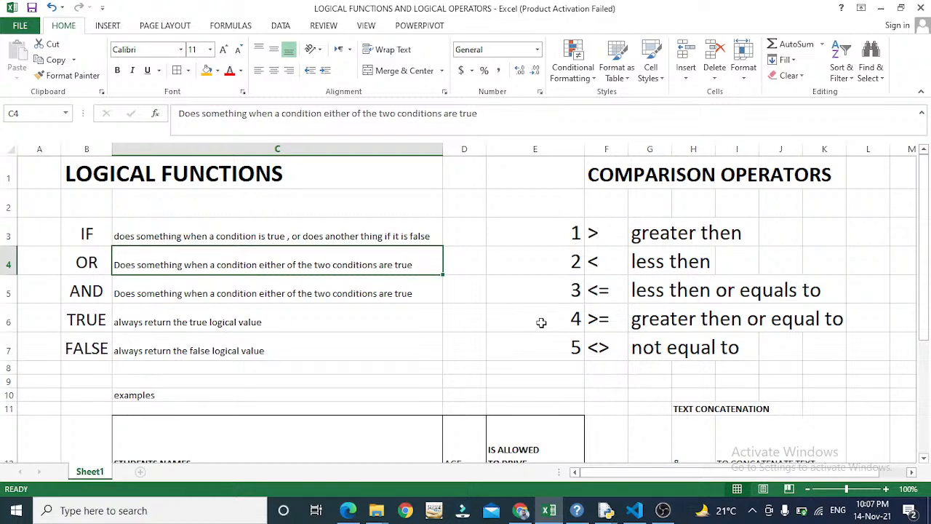
key(Down)
key(Left)
key(Right)
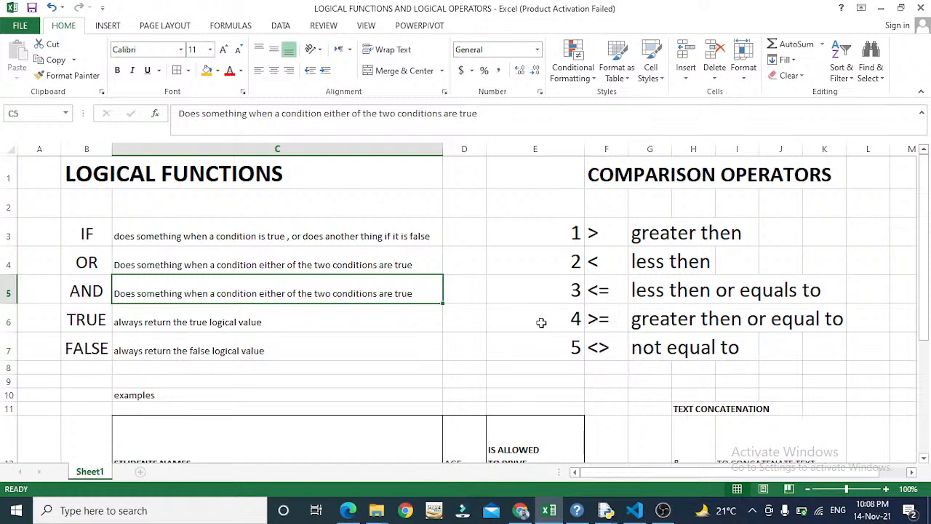
key(Down)
key(Down)
key(Down)
key(Down)
key(Down)
key(Down)
key(Down)
key(Down)
key(Down)
key(Down)
key(Down)
key(Down)
key(Right)
key(Right)
key(Right)
key(Right)
key(Right)
key(Up)
key(Up)
key(Up)
key(Up)
key(Up)
key(Up)
key(Up)
key(Up)
key(Up)
key(Up)
key(Up)
key(Up)
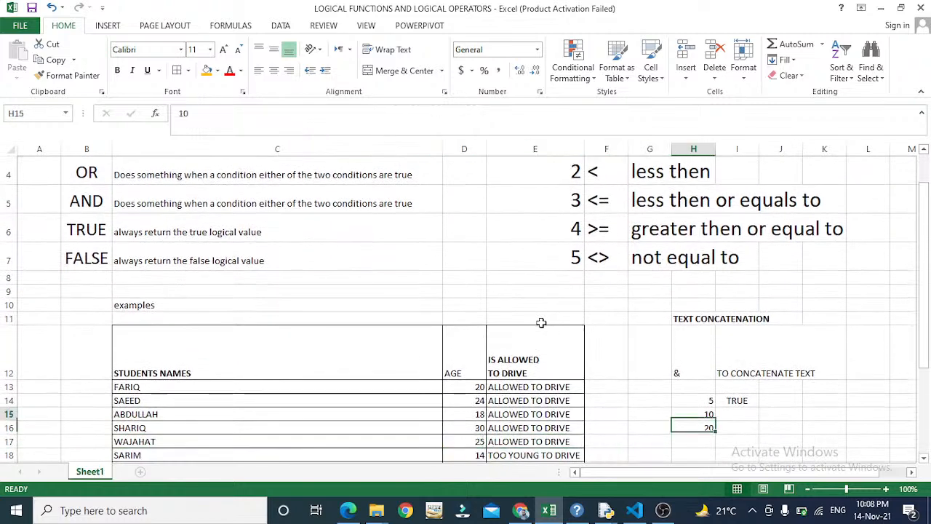
key(Left)
key(Left)
key(Left)
key(Left)
key(Left)
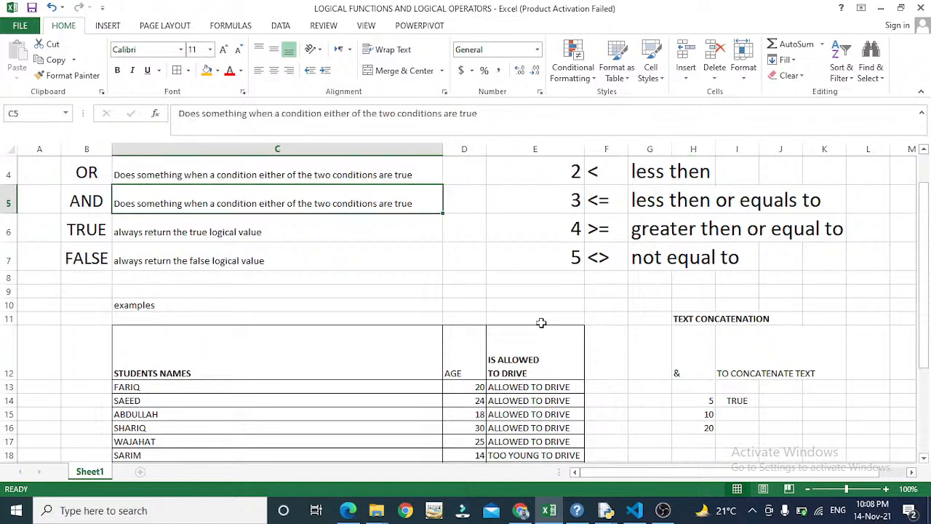
key(Down)
key(Down)
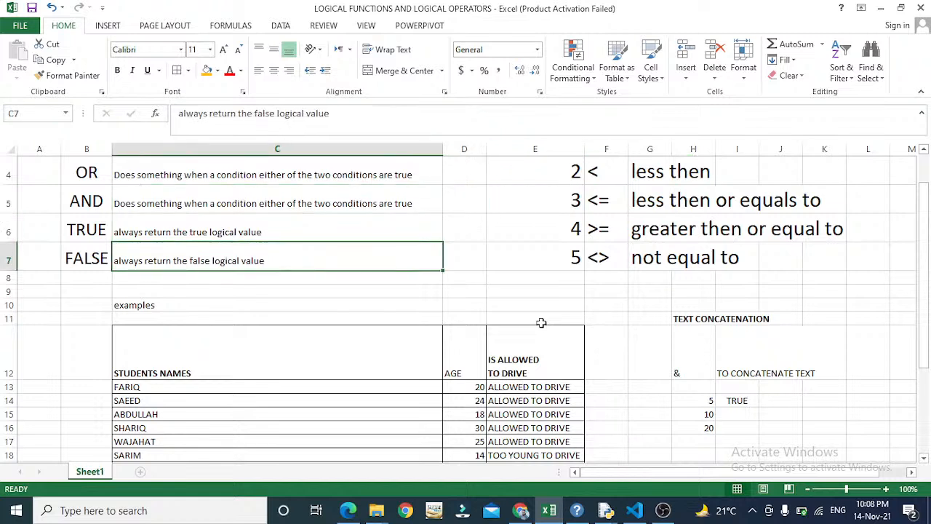
key(Up)
key(Up)
key(Up)
key(Right)
key(Right)
key(Right)
key(Down)
key(Down)
key(Down)
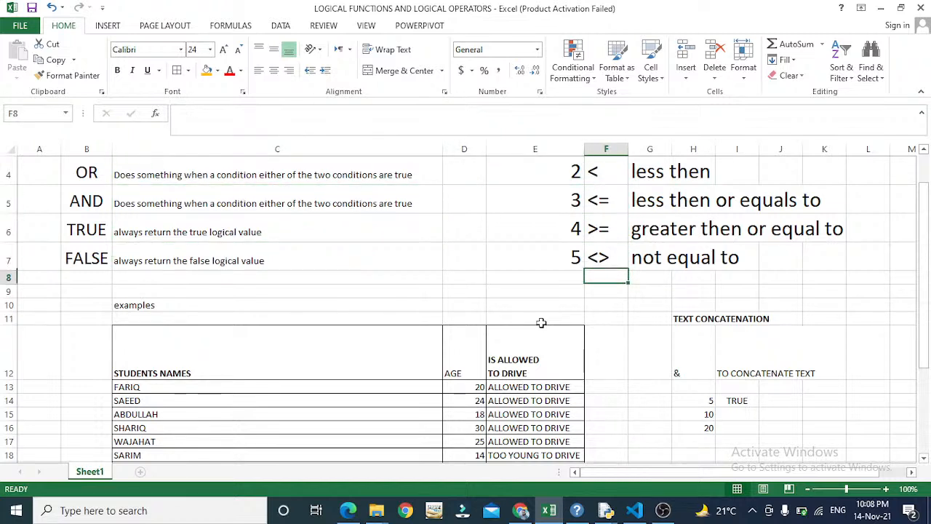
key(Left)
key(Left)
key(Left)
key(Down)
key(Left)
key(Up)
key(Up)
key(Up)
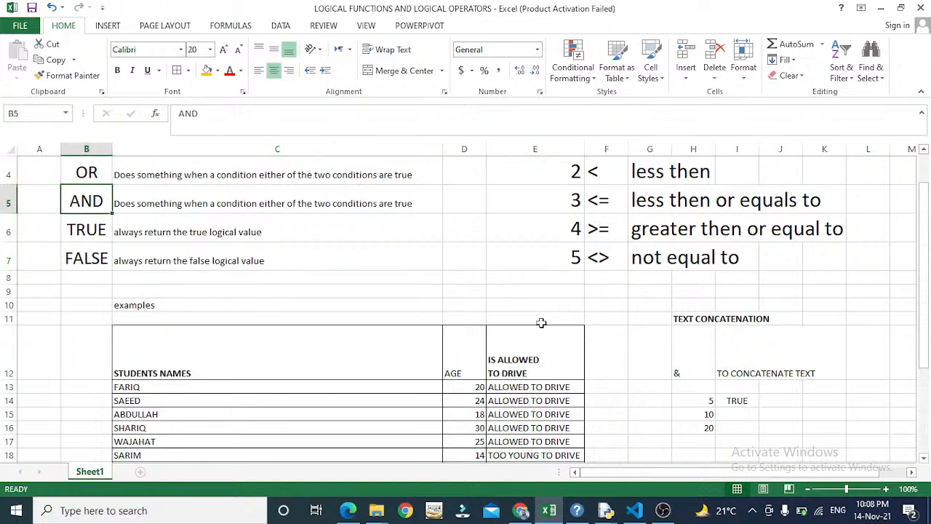
key(Right)
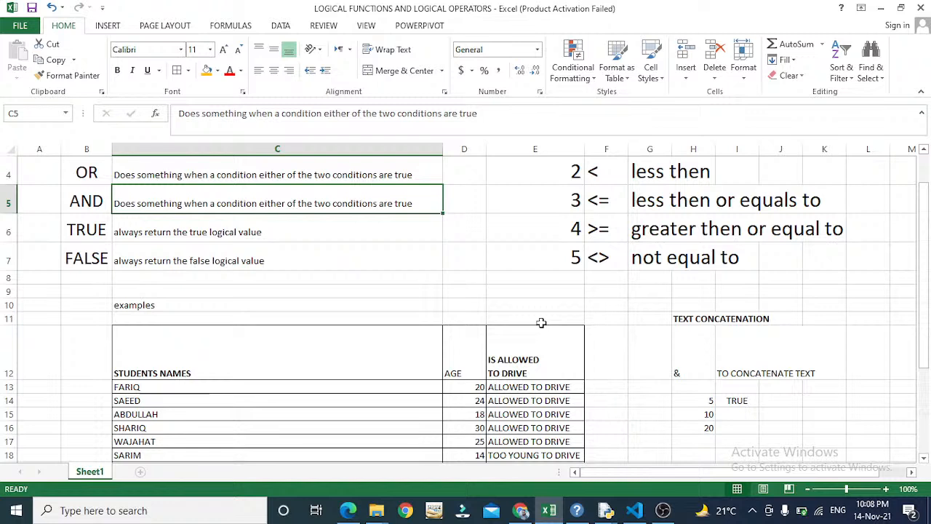
key(Down)
key(Left)
key(Right)
key(Up)
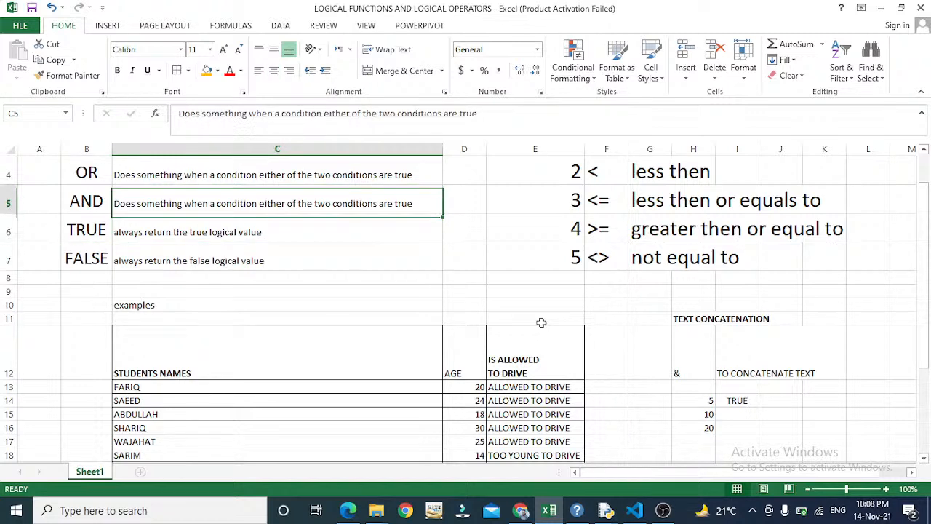
key(Left)
key(Down)
key(Right)
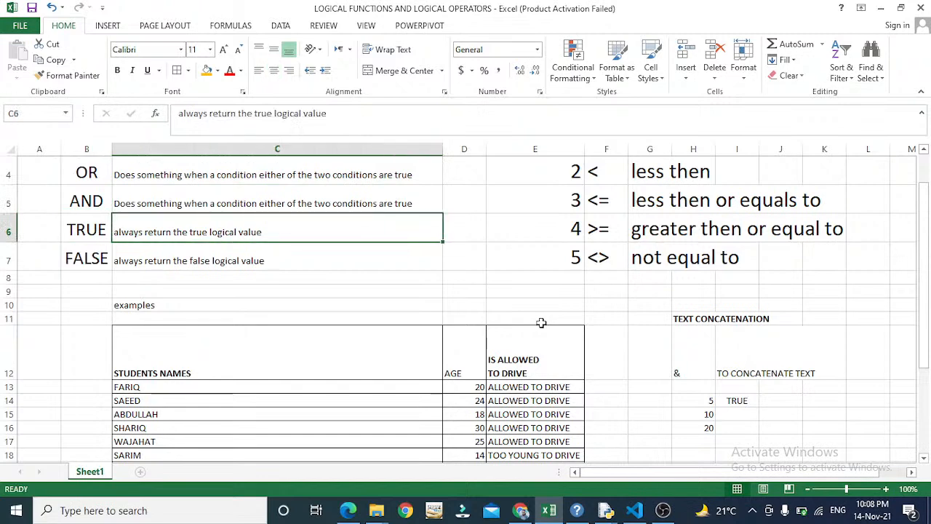
key(Up)
key(Up)
key(Up)
key(Up)
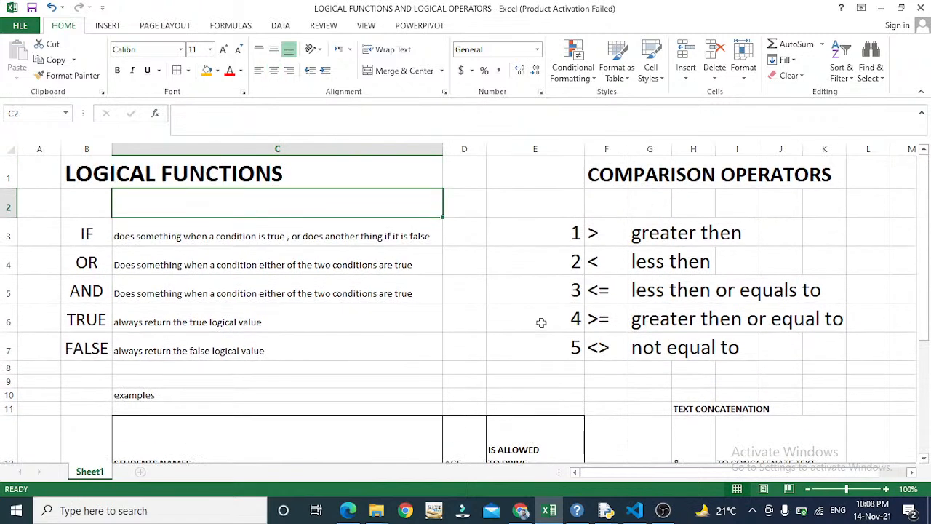
key(Down)
key(Down)
key(Down)
key(Down)
key(Left)
key(Right)
key(Right)
key(Left)
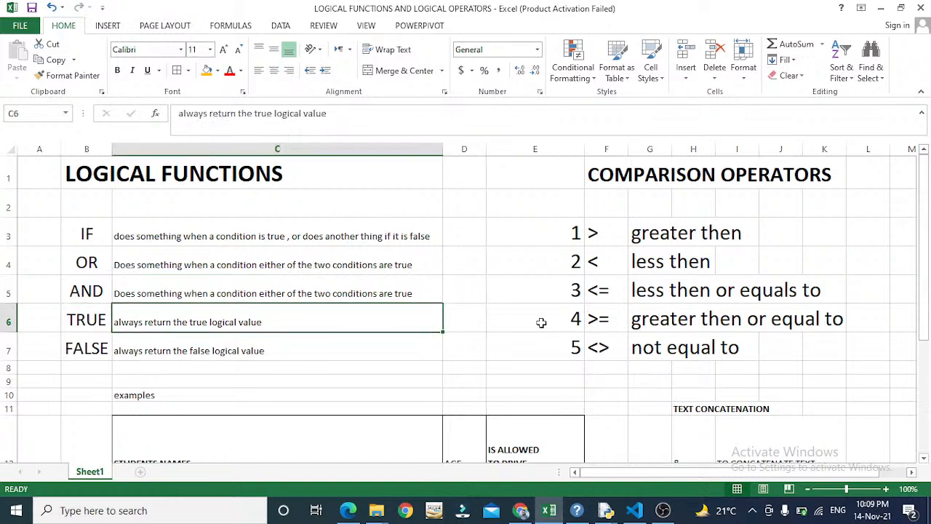
key(Down)
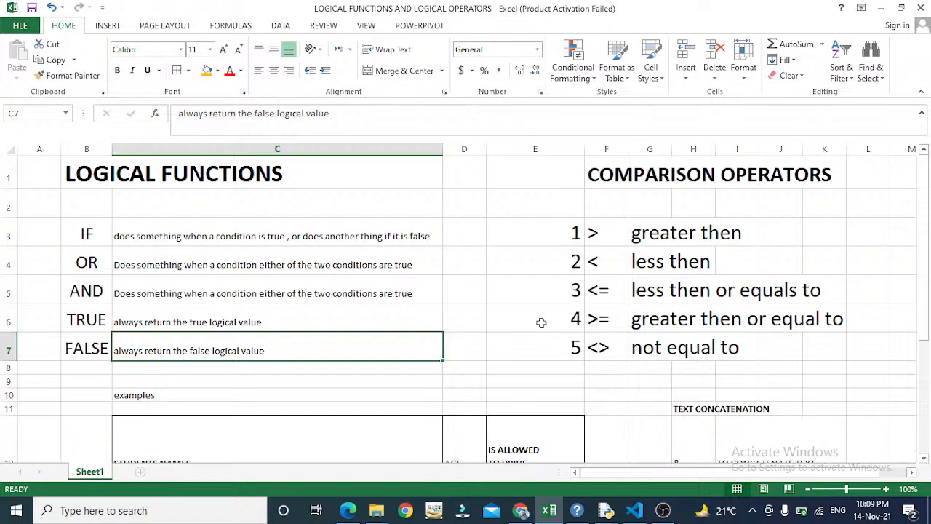
key(Right)
key(Down)
key(Down)
key(Down)
key(Down)
key(Down)
key(Down)
key(Down)
key(Down)
key(Down)
key(Down)
key(Down)
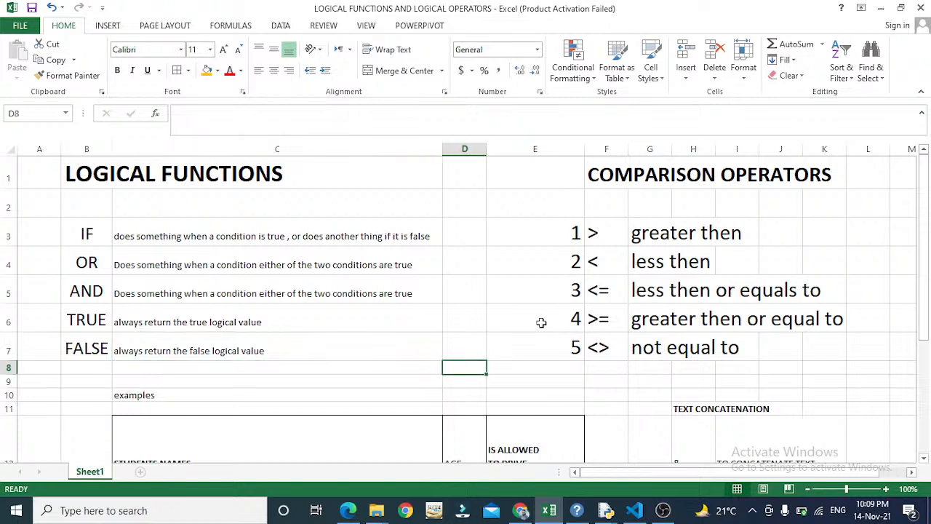
key(Right)
key(Right)
key(Down)
key(Down)
key(Down)
key(Down)
key(Right)
key(Right)
key(Up)
key(Up)
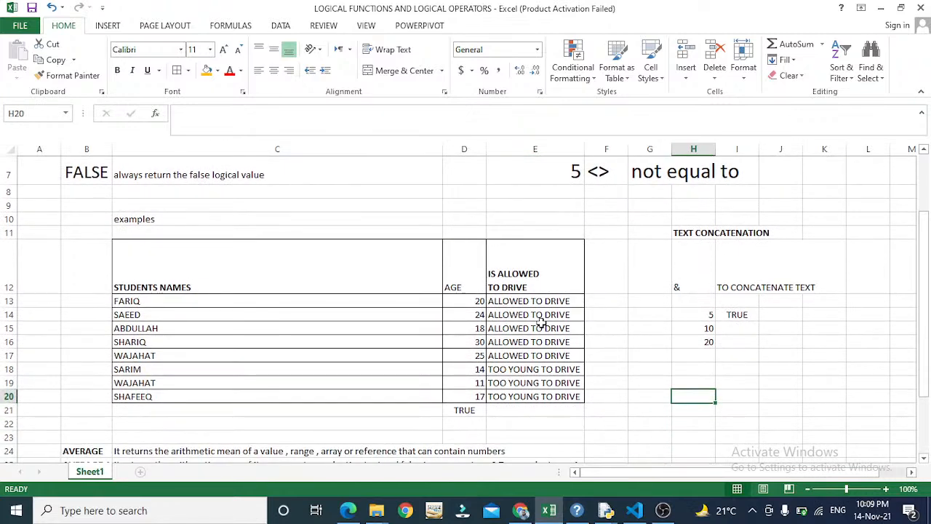
- Enter =TRUE() in H20 so it returns TRUE
text(=tr)
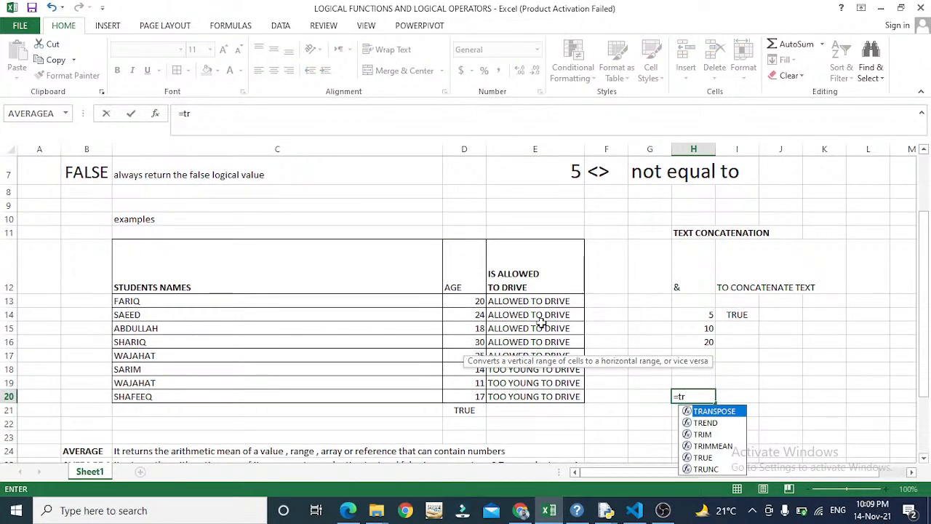
text(ue()
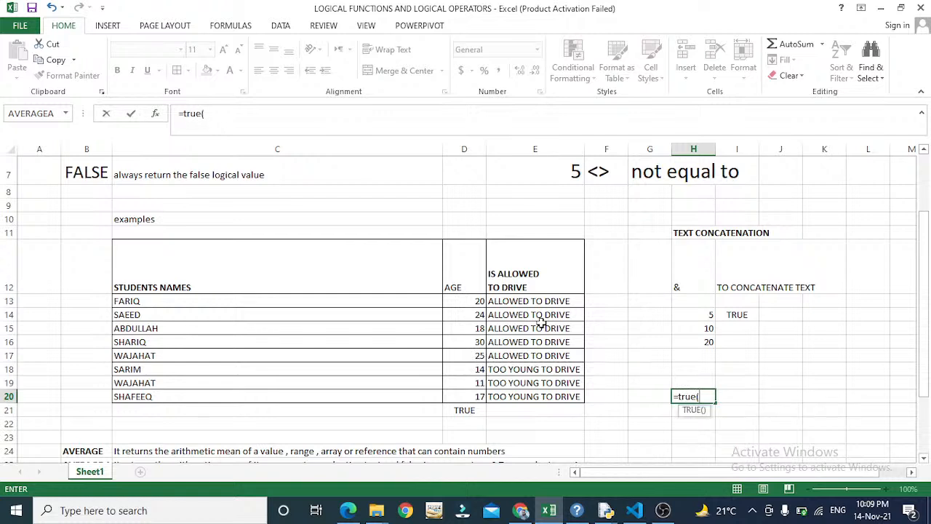
text())
key(Return)
key(Up)
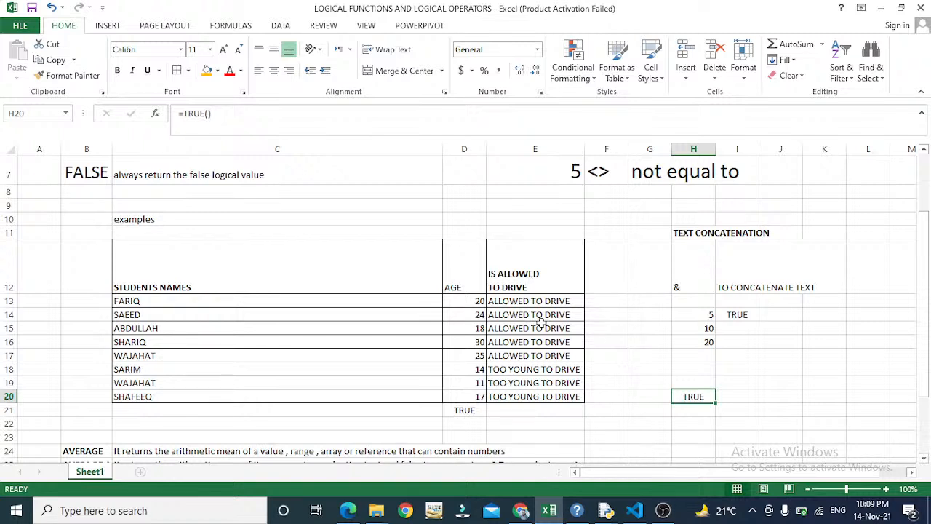
- Put the value FALSE in H21 below it
key(Down)
text(false)
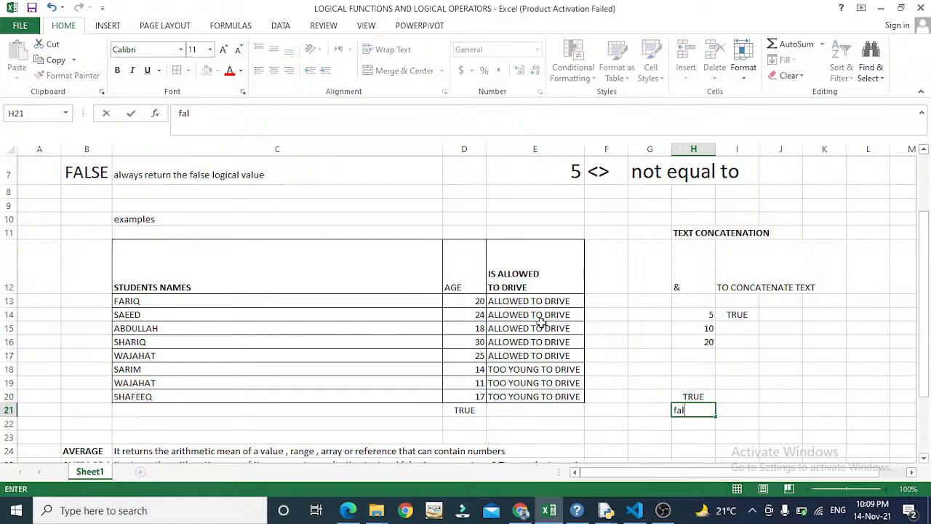
key(Return)
key(Up)
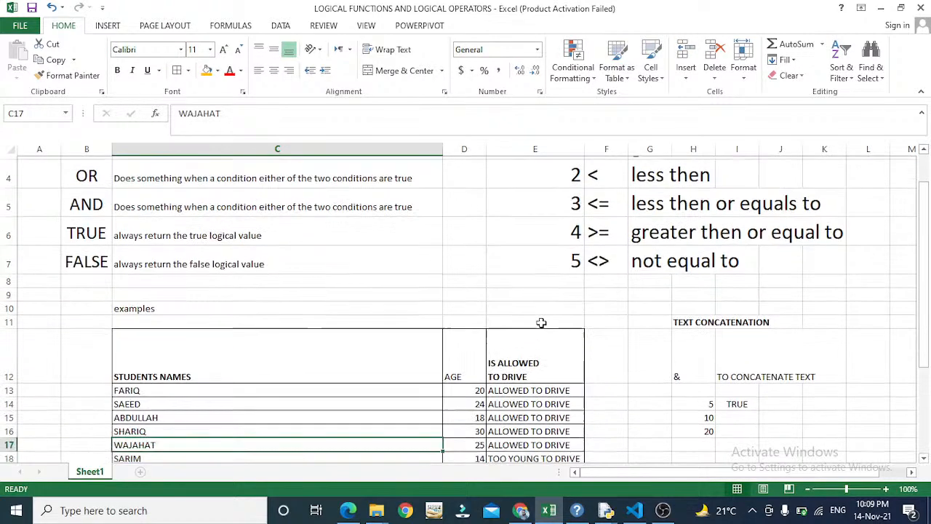
key(Down)
key(Down)
key(Down)
key(Down)
key(Up)
key(Up)
key(Up)
key(Up)
key(Up)
key(Up)
key(Up)
key(Up)
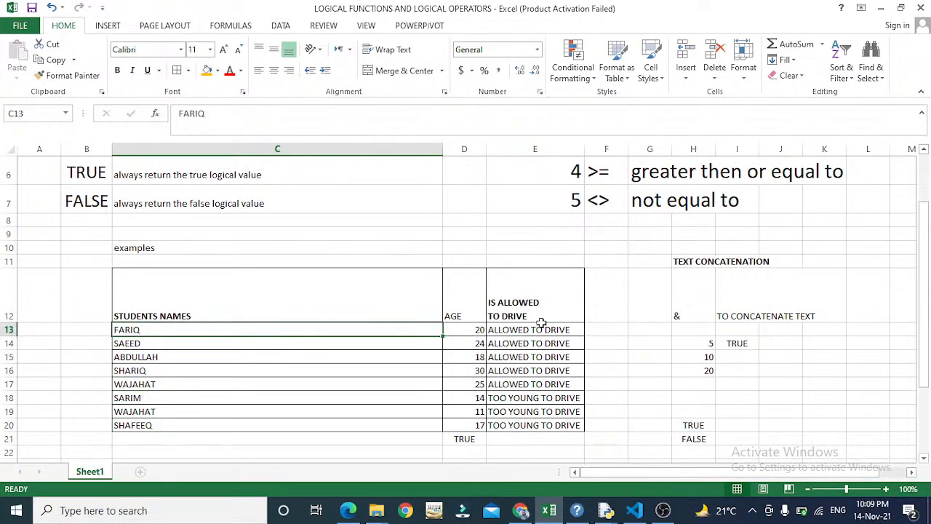
key(Right)
key(Right)
key(Down)
key(Down)
key(Down)
key(Down)
key(Down)
key(Down)
key(Down)
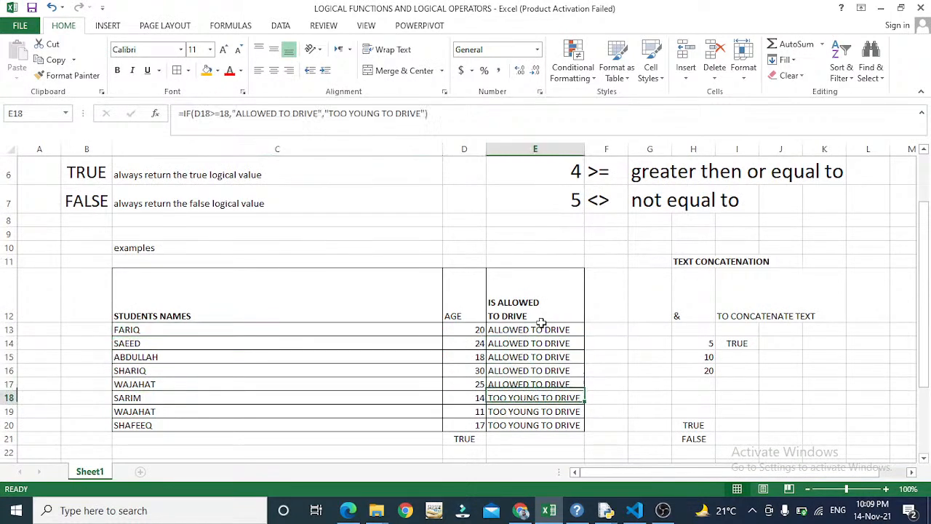
key(Up)
key(Up)
key(Up)
key(Up)
key(Up)
key(Up)
key(Up)
key(Up)
key(Up)
key(Up)
key(Up)
key(Up)
key(Up)
key(Up)
key(Up)
key(Up)
key(Up)
key(Up)
key(Up)
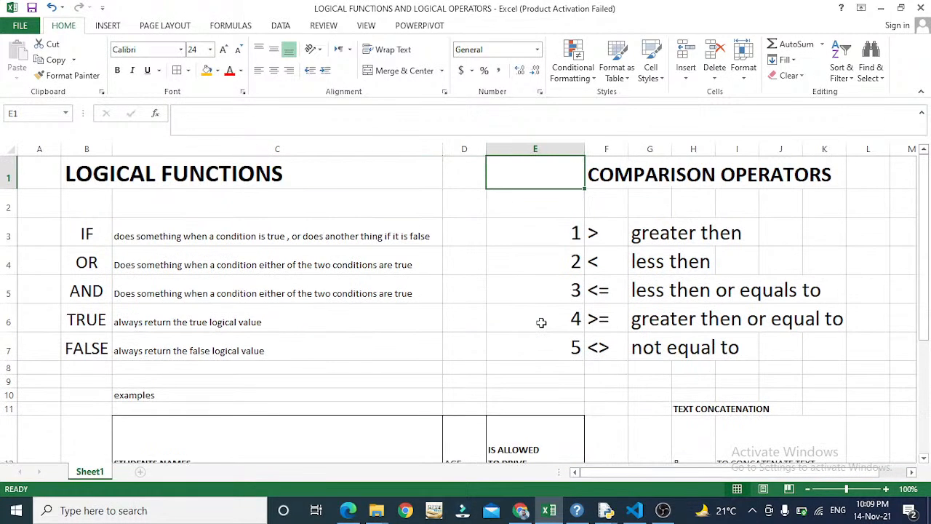
key(Down)
key(Down)
key(Left)
key(Left)
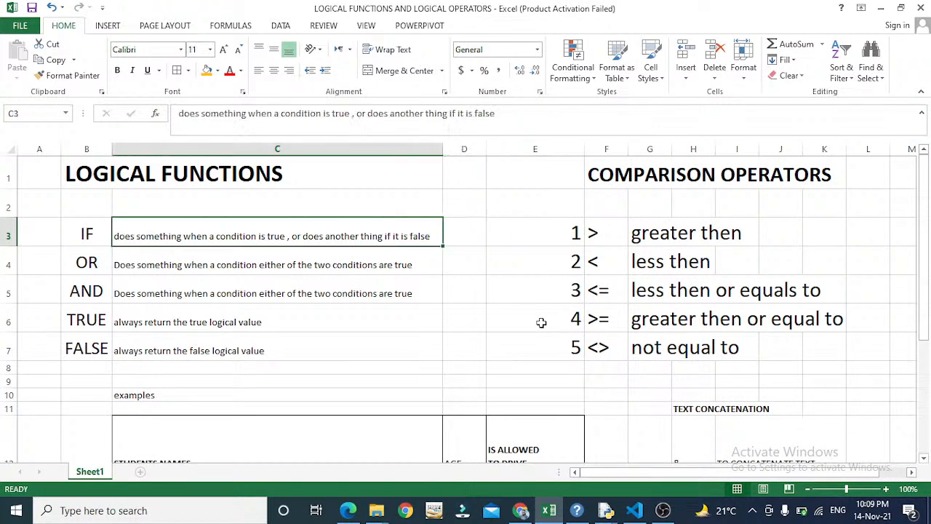
key(Down)
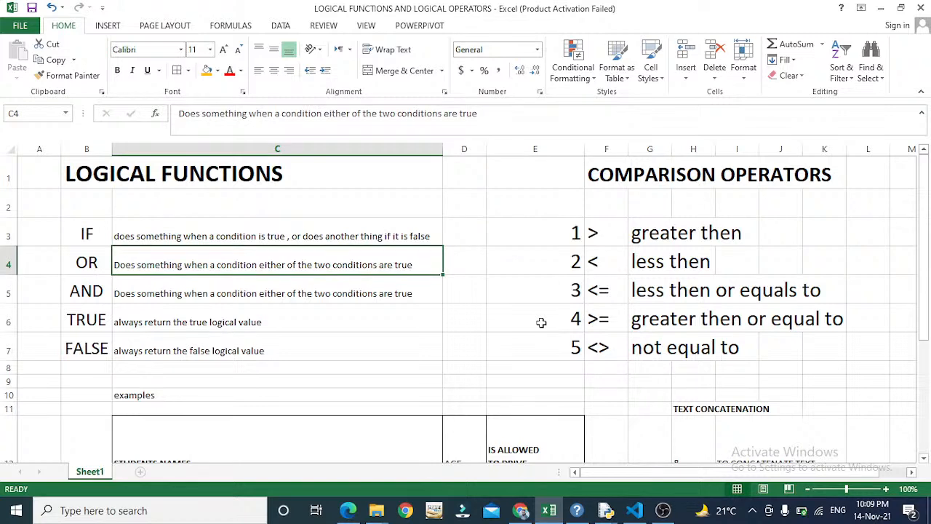
key(Down)
key(Down)
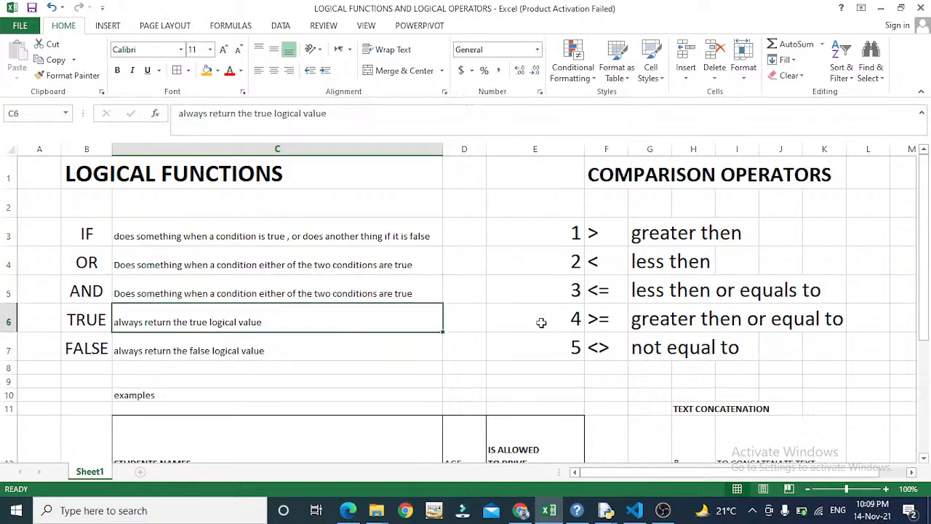
key(Down)
key(Down)
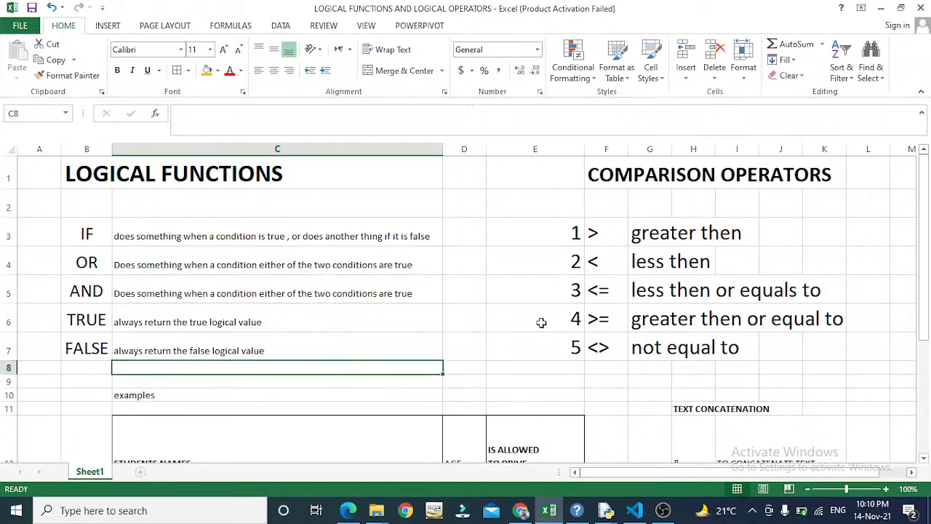
key(Up)
key(Up)
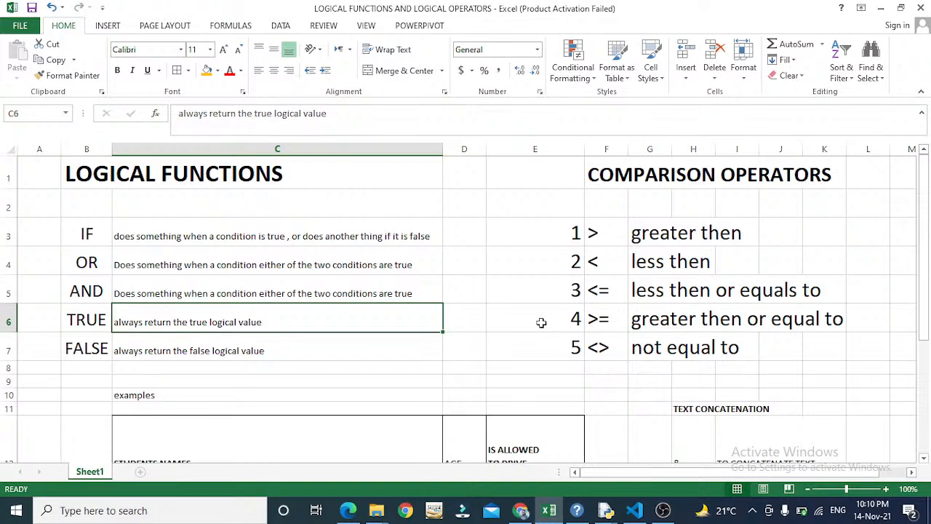
key(Right)
key(Right)
key(Left)
key(Left)
key(Down)
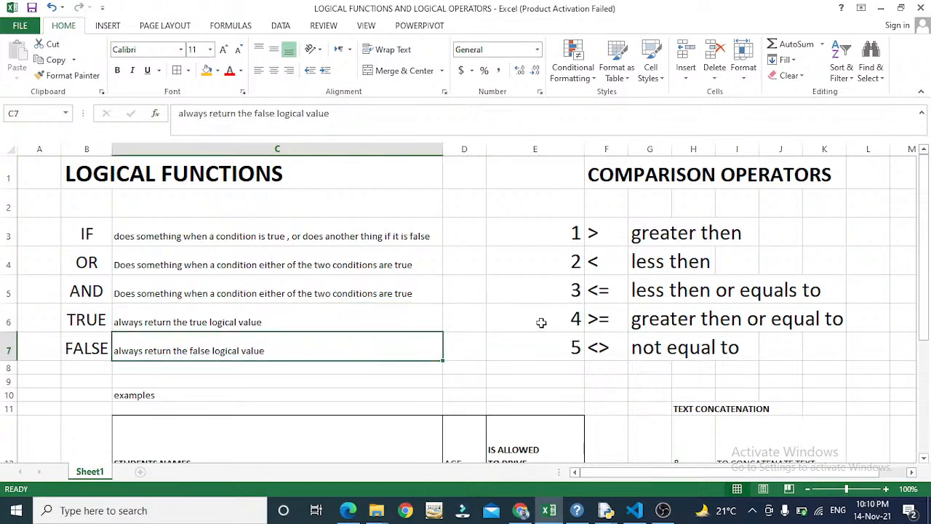
key(Right)
key(Right)
key(Right)
key(Right)
key(Right)
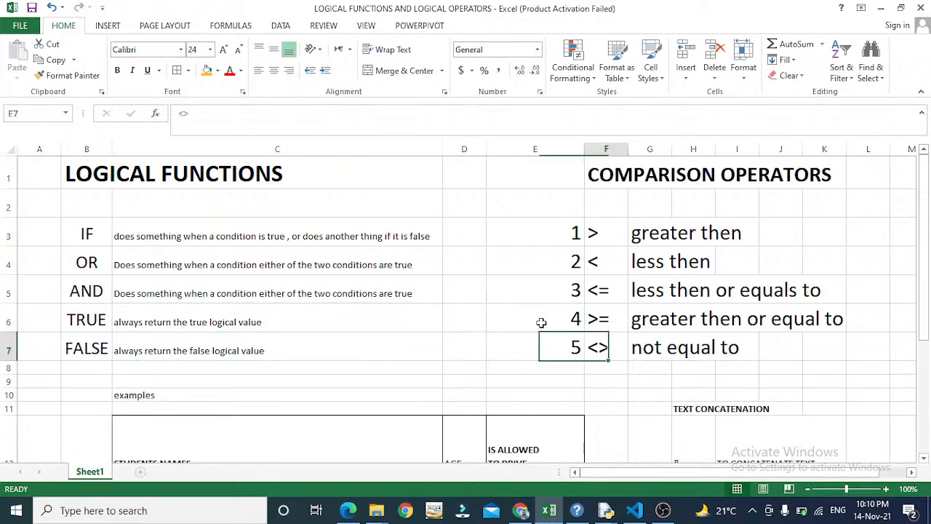
key(Up)
key(Up)
key(Up)
key(Up)
key(Up)
key(Up)
key(Down)
key(Down)
key(Left)
key(Left)
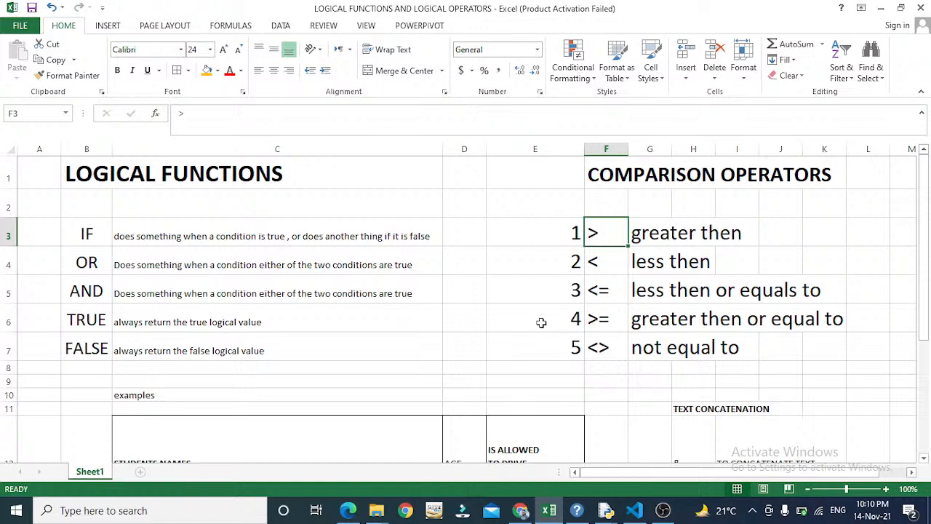
- Number the sixth operator entry 6 and put the = operator beside it in F8
key(Down)
key(Down)
key(Down)
key(Down)
key(Down)
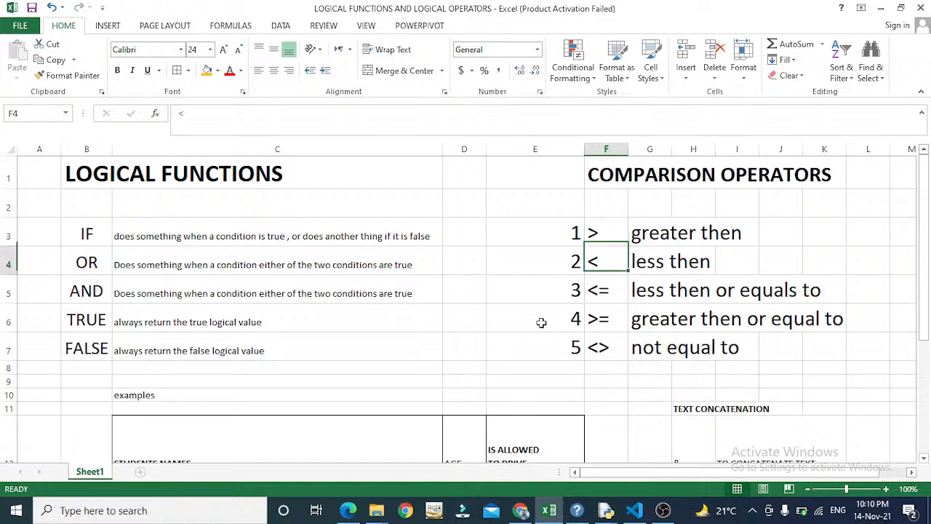
key(Left)
key(F2)
text(6)
key(Return)
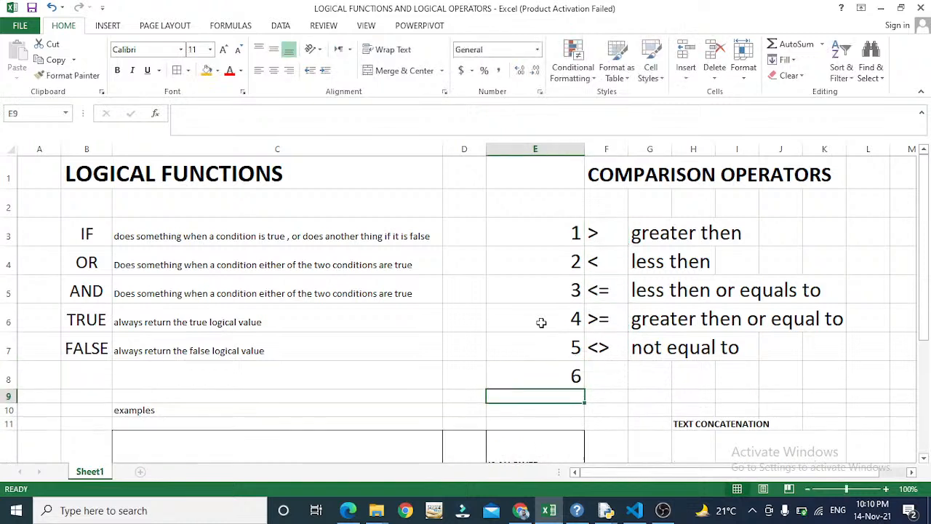
key(Up)
key(Right)
text(=)
key(Return)
- Describe the = operator as 'equal' in G8
key(Up)
key(Right)
text(not)
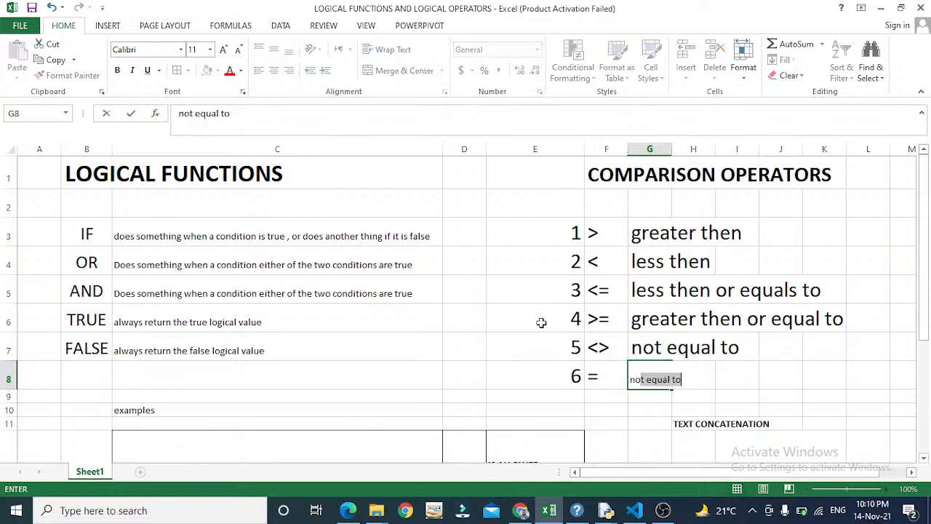
key(BackSpace)
key(BackSpace)
key(BackSpace)
key(BackSpace)
text(equ)
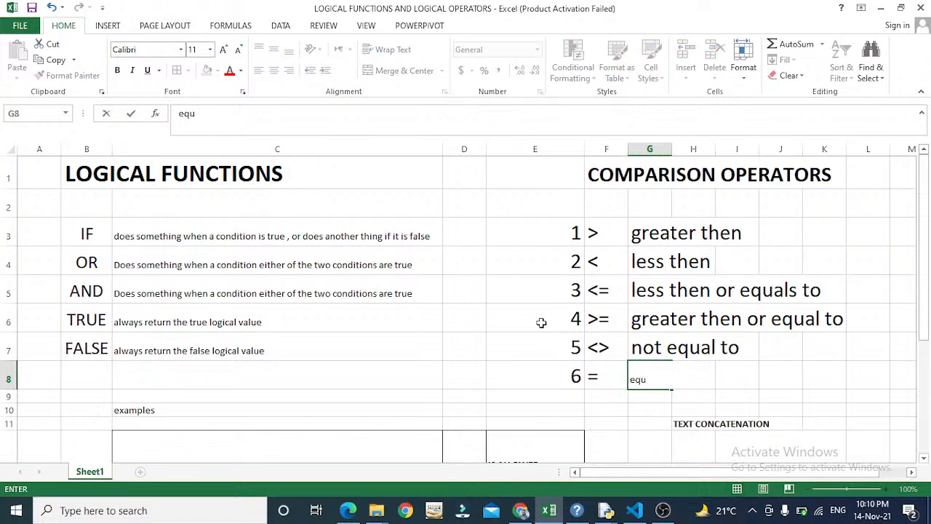
text(al)
key(Return)
- Step through the operator list from > down past <> to check each entry
key(Up)
key(Up)
key(Up)
key(Up)
key(Up)
key(Up)
key(Left)
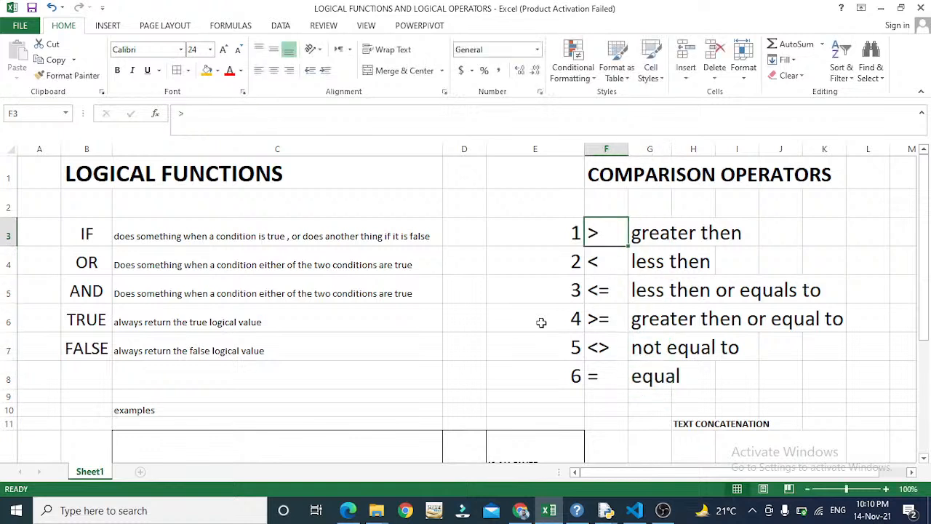
key(Down)
key(Down)
key(Up)
key(Up)
key(Down)
key(Down)
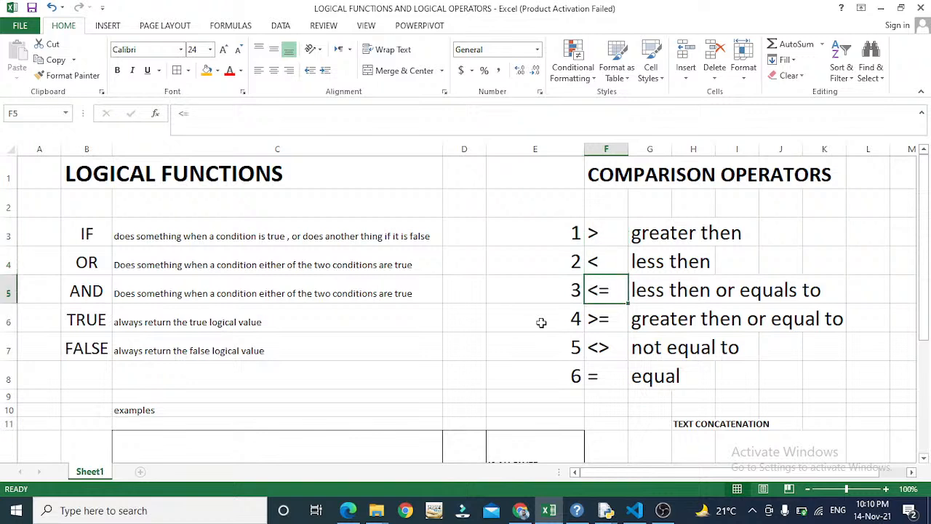
key(Right)
key(Down)
key(Left)
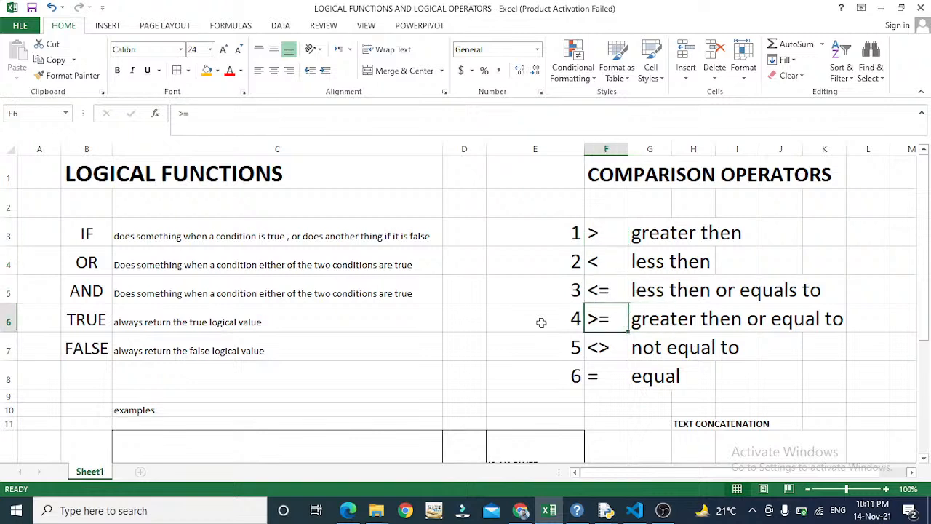
key(Down)
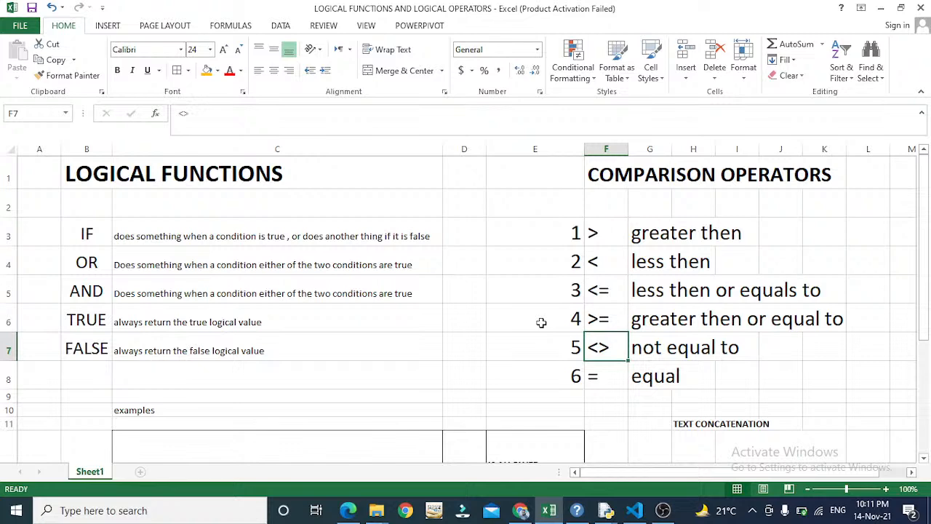
key(Down)
key(Down)
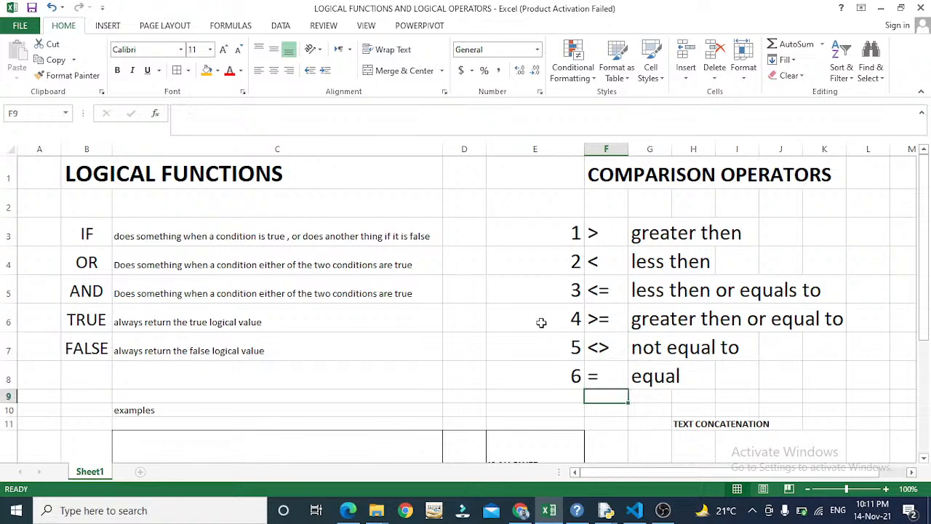
- Go to C34 below the order of precedence heading, leaving it empty
key(Down)
key(Down)
key(Down)
key(Down)
key(Down)
key(Down)
key(Down)
key(Down)
key(Down)
key(Down)
key(Down)
key(Down)
key(Down)
key(Down)
key(Down)
key(Down)
key(Down)
key(Down)
key(Down)
key(Down)
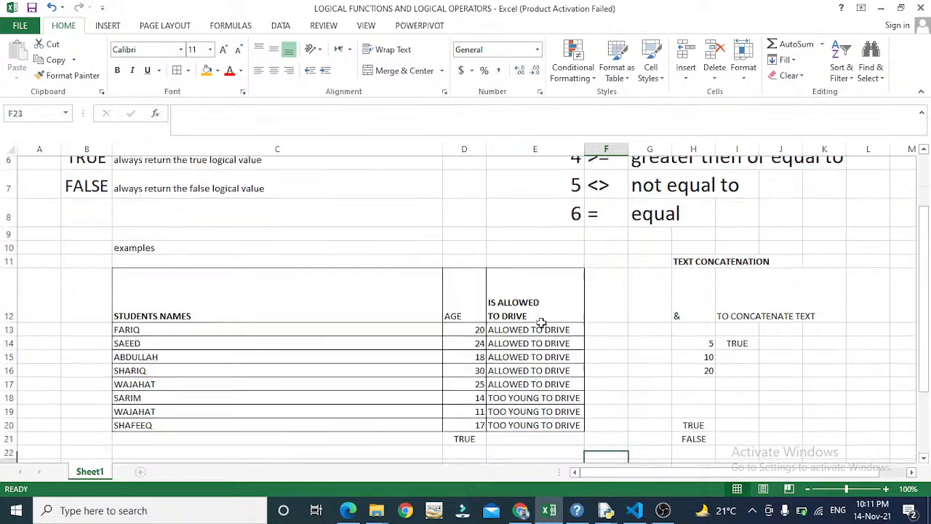
key(Up)
key(Up)
key(Up)
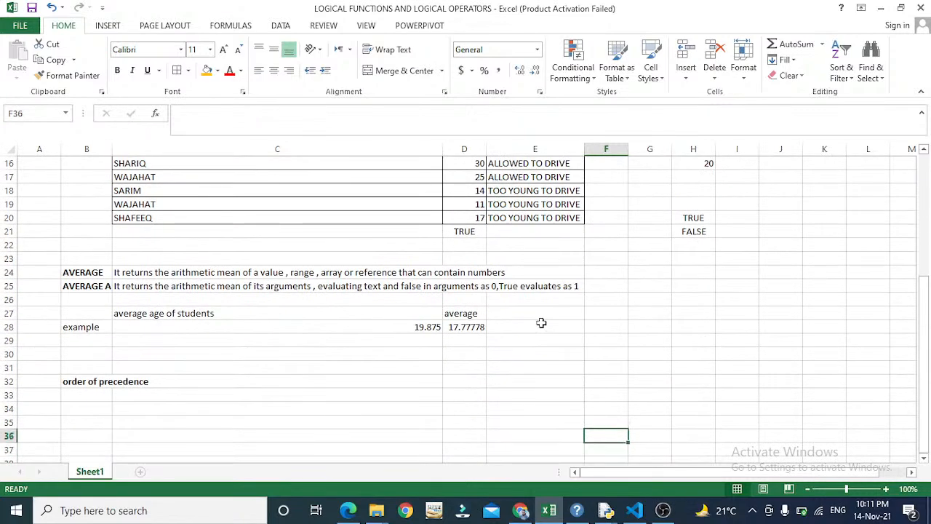
key(Left)
key(Left)
key(Left)
key(Down)
key(Down)
key(Down)
key(Down)
key(Down)
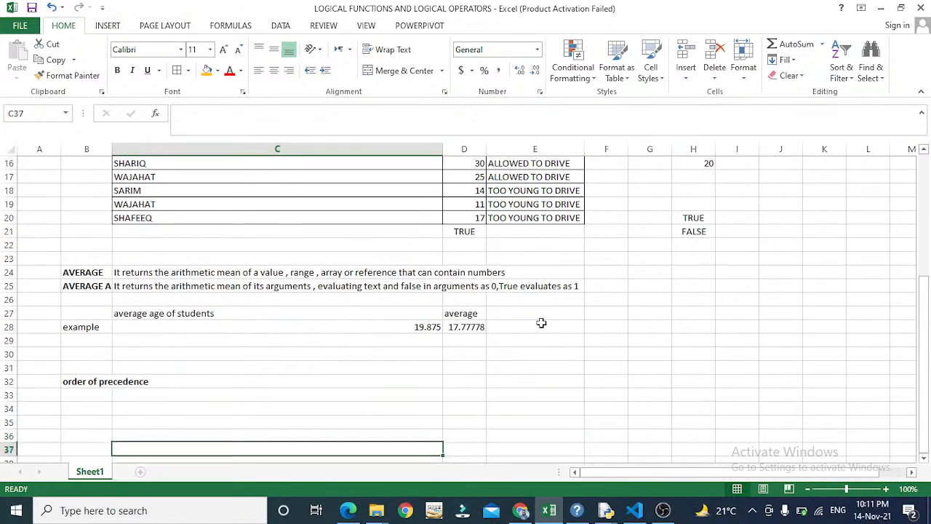
key(Up)
key(Up)
key(Up)
key(Up)
key(Up)
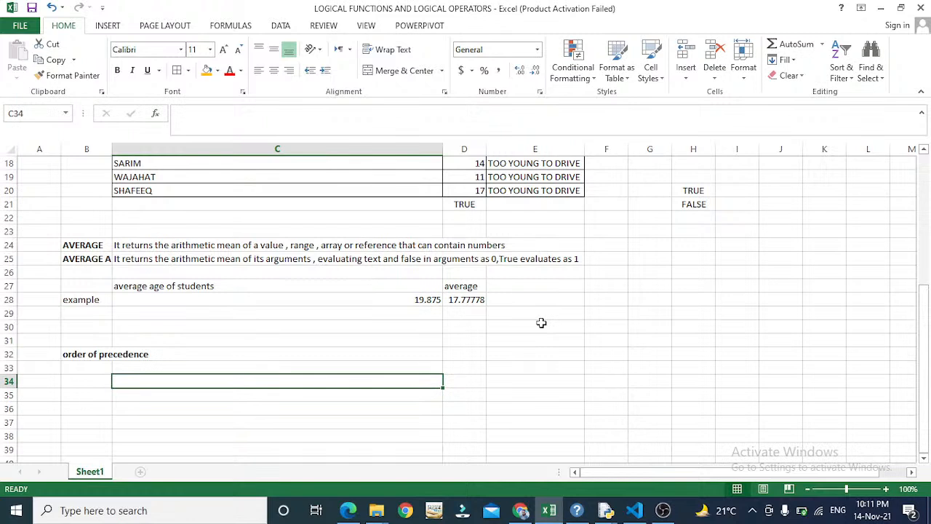
text(a)
key(BackSpace)
text(i)
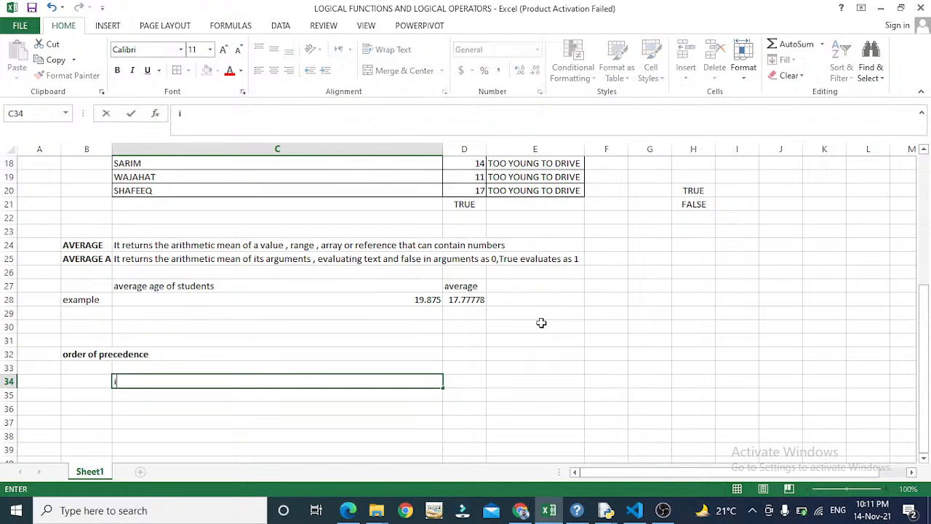
key(BackSpace)
key(Return)
- Enter the label 'name' in C35 with a sample first name in C36
text(a)
key(BackSpace)
text(n)
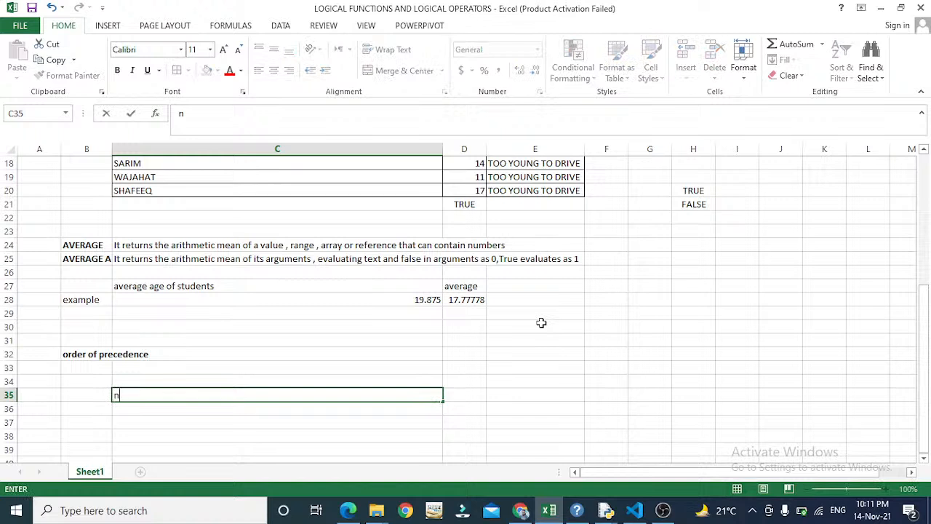
text(ame =)
key(BackSpace)
key(Return)
text(ars)
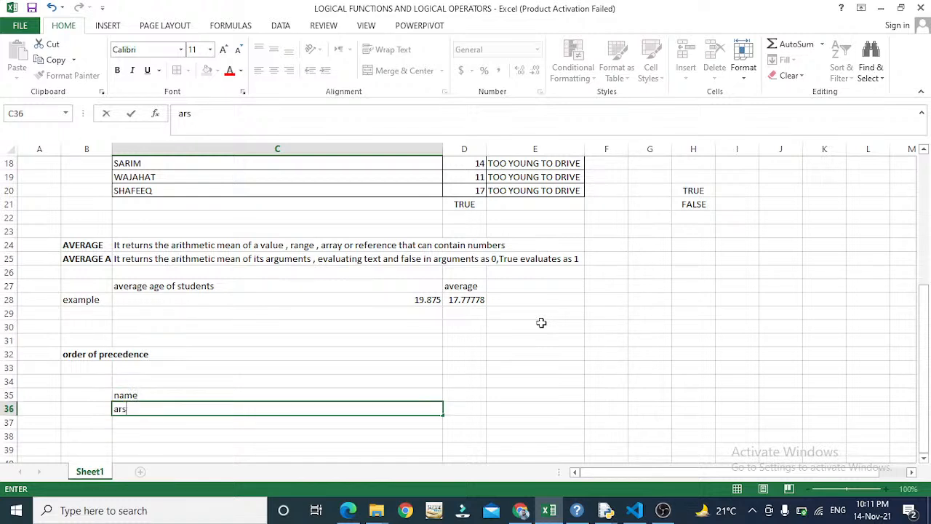
text(alan)
key(Return)
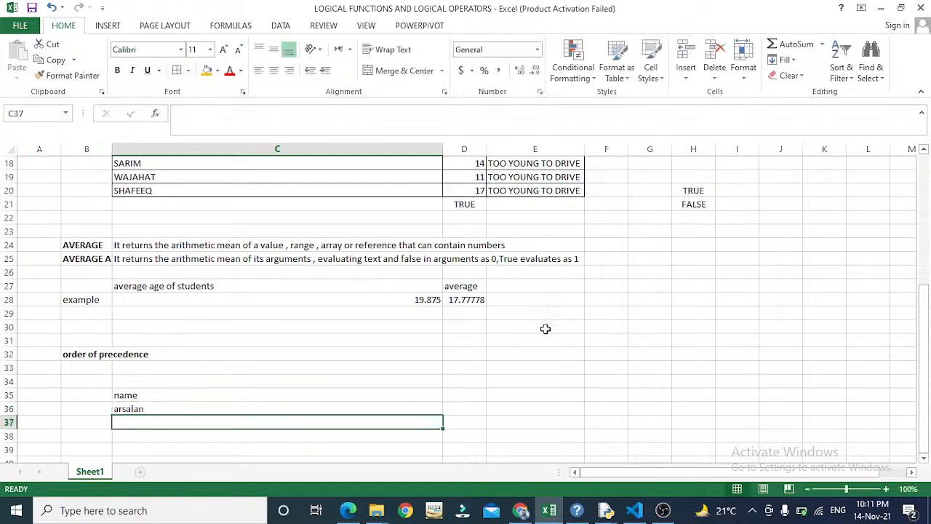
- Put an = label in D36 and a formula in E36 testing C36 against the sample name
key(Up)
key(Right)
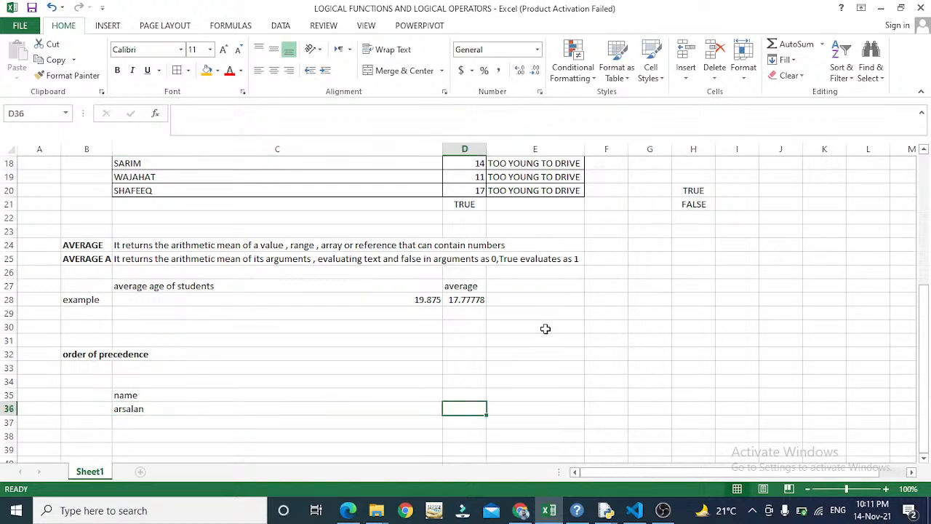
text(=)
key(Tab)
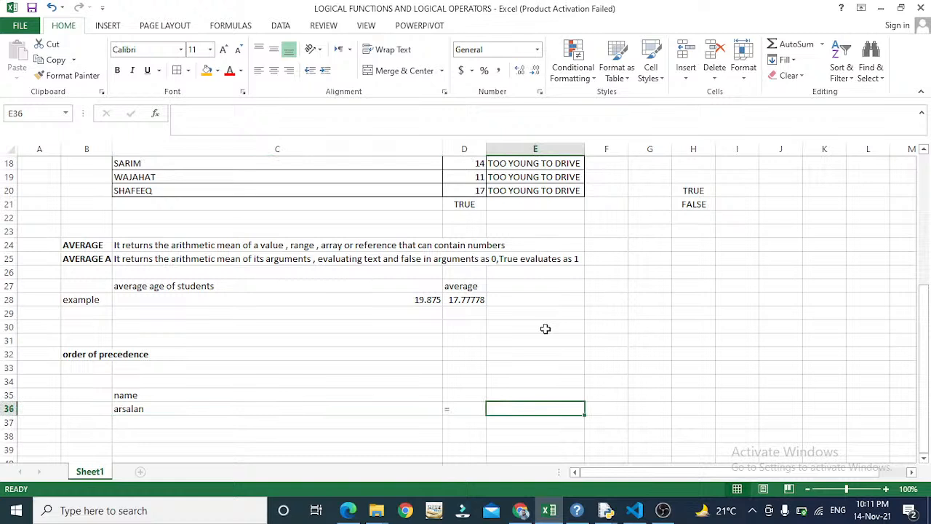
text(=)
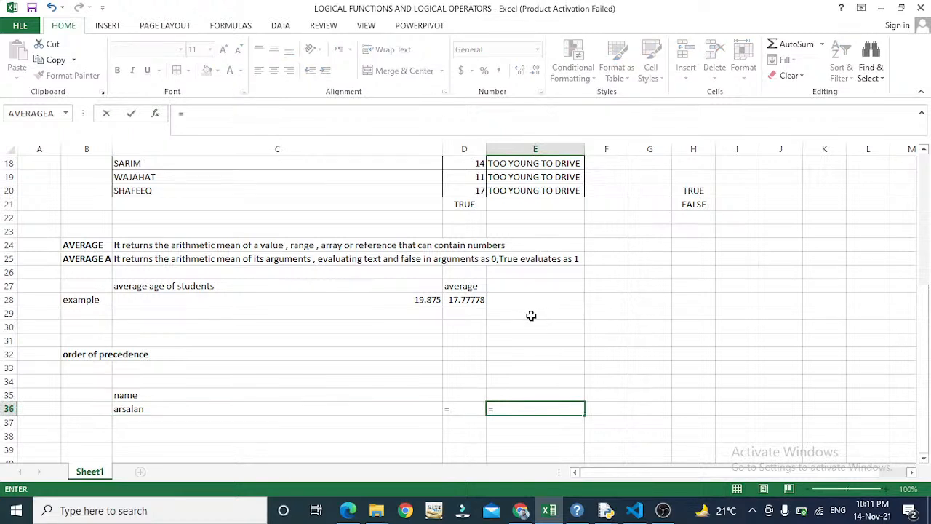
key(Left)
key(Left)
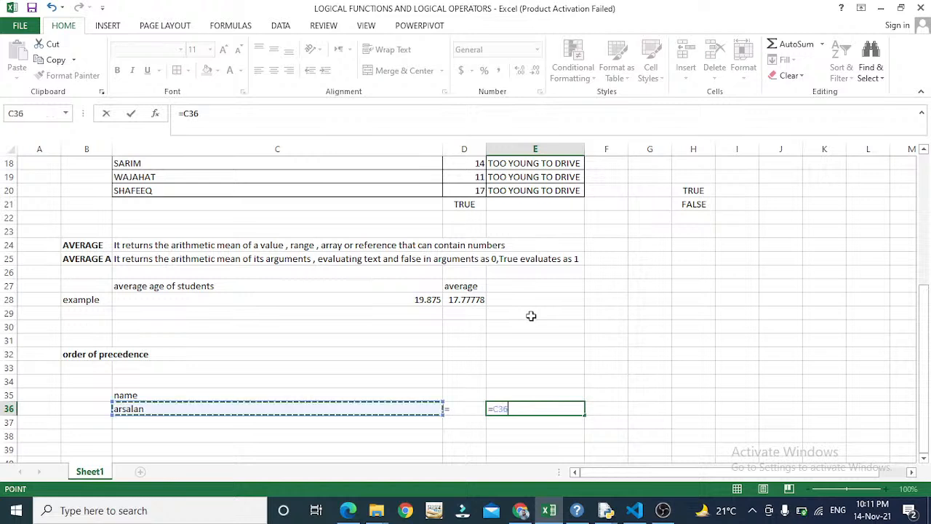
text(=)
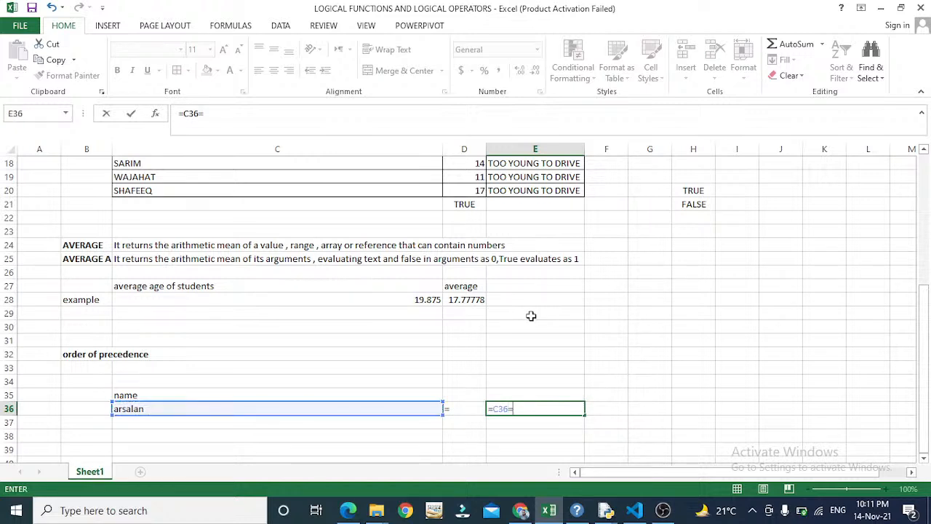
text("arsal)
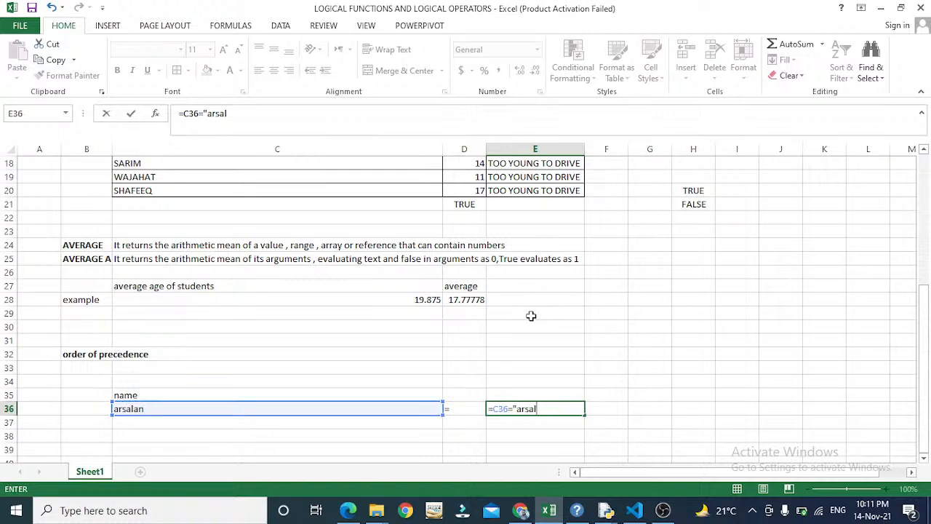
text(an)
key(Return)
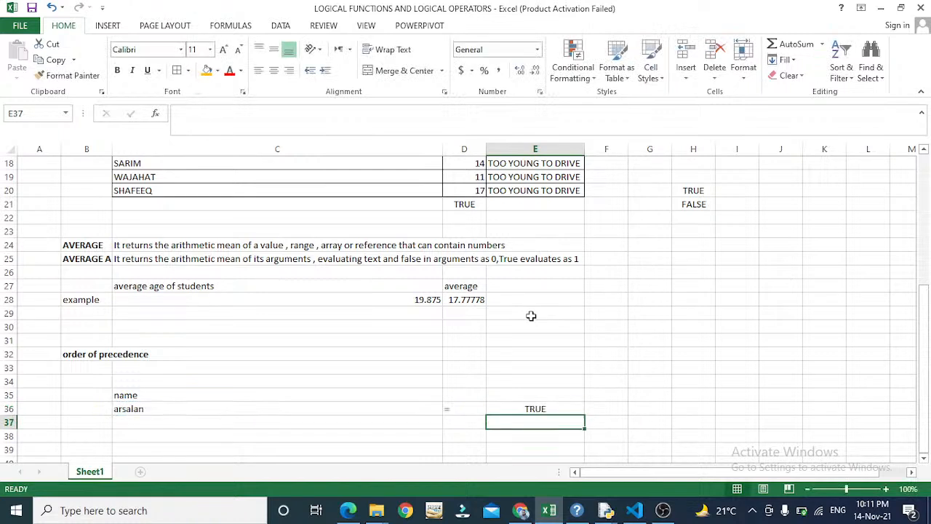
key(Up)
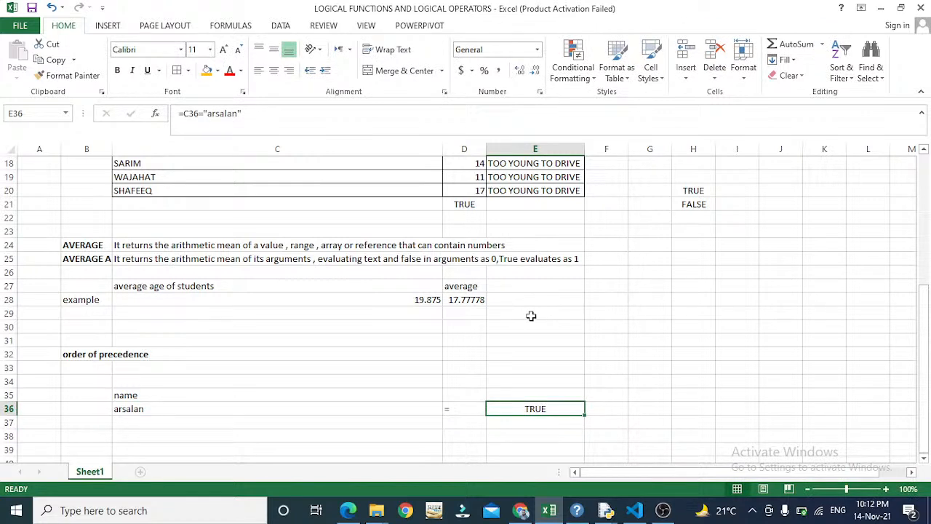
key(F2)
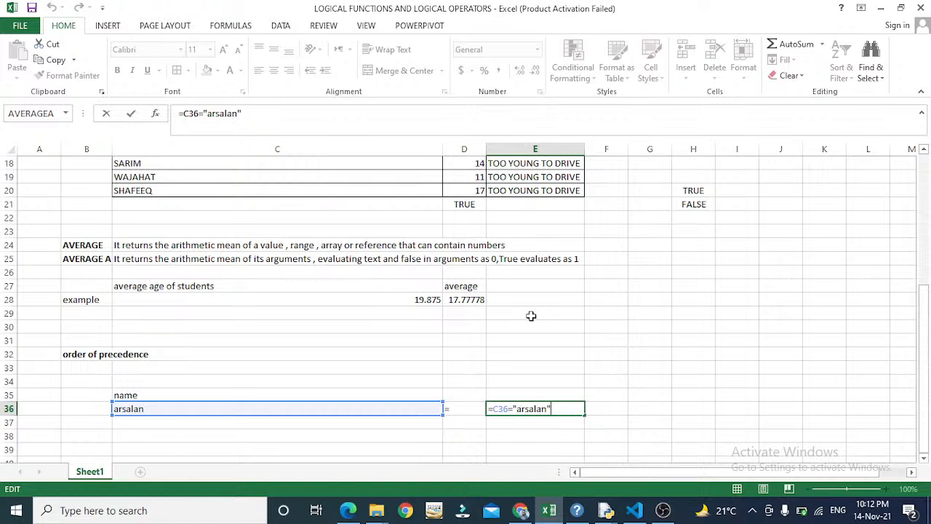
key(Return)
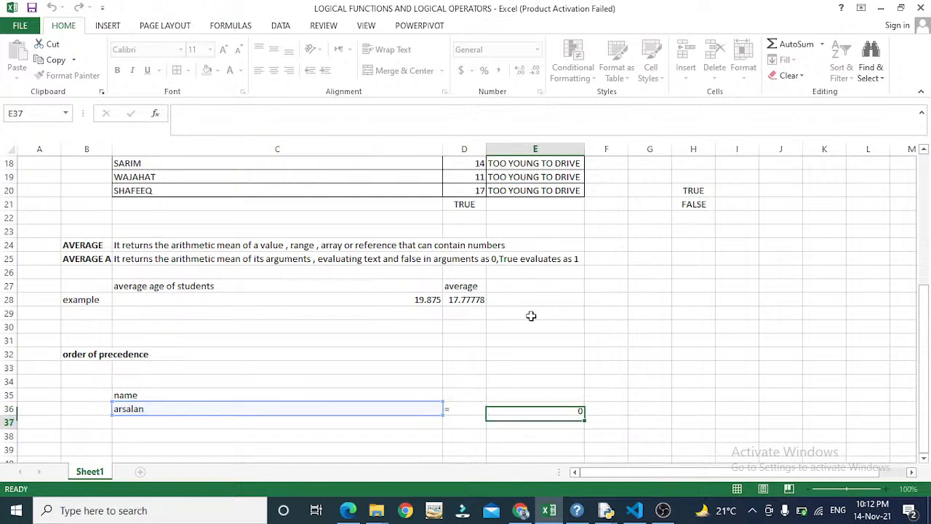
- Look back at the > entry in the operator table, then return to C37
key(Left)
key(Left)
key(Left)
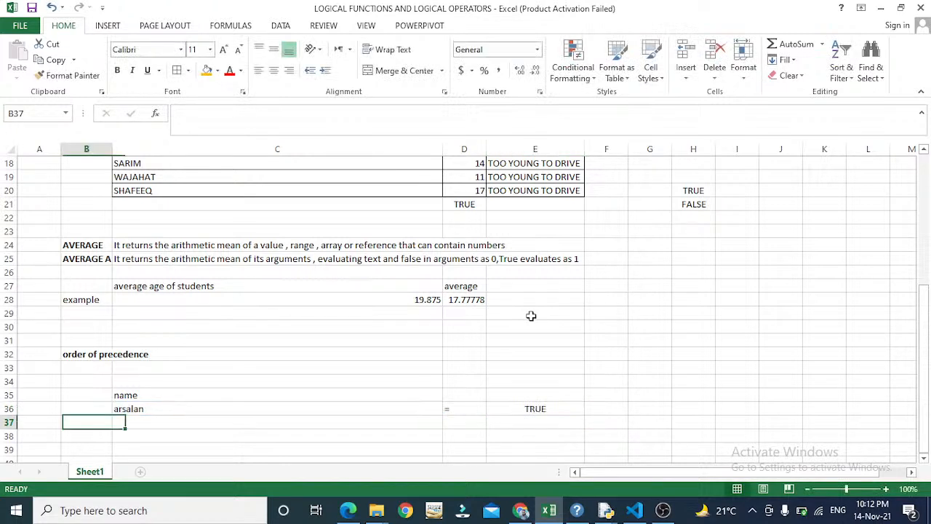
key(Right)
key(Up)
key(Up)
key(Up)
key(Up)
key(Up)
key(Up)
key(Up)
key(Up)
key(Up)
key(Up)
key(Up)
key(Up)
key(Up)
key(Up)
key(Up)
key(Up)
key(Up)
key(Up)
key(Up)
key(Up)
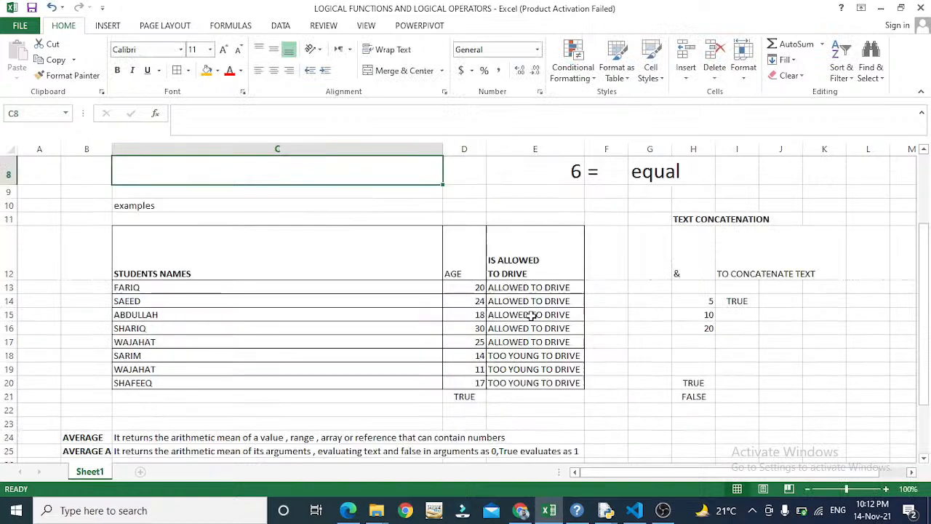
key(Up)
key(Up)
key(Up)
key(Right)
key(Right)
key(Right)
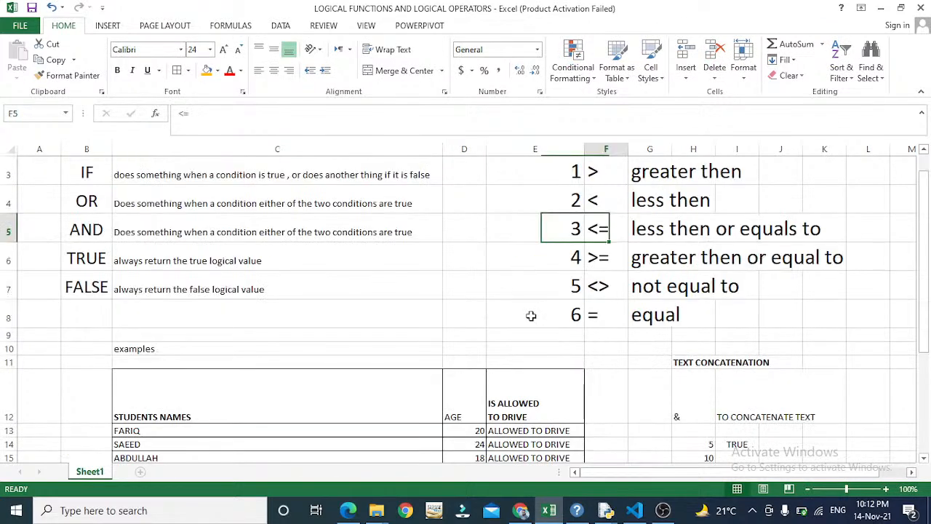
key(Up)
key(Up)
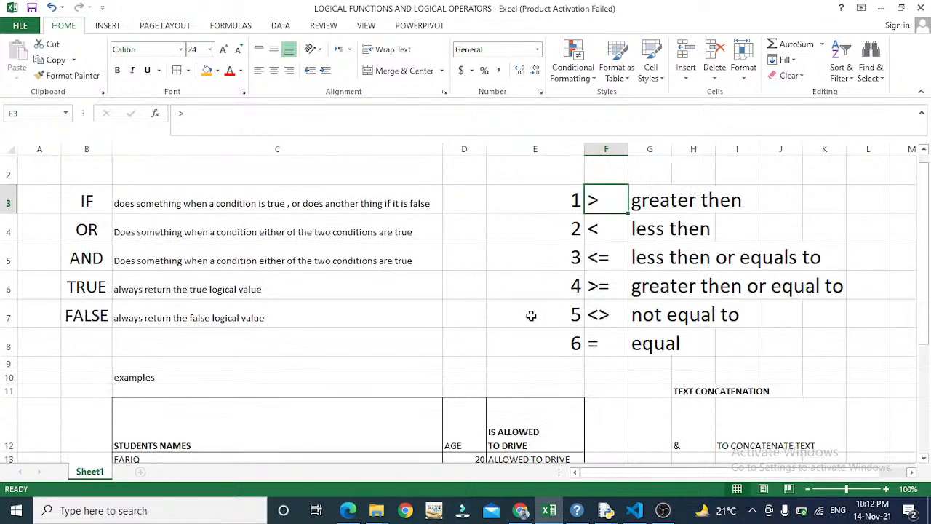
key(Down)
key(Down)
key(Down)
key(Down)
key(Down)
key(Down)
key(Down)
key(Down)
key(Down)
key(Down)
key(Down)
key(Down)
key(Down)
key(Down)
key(Down)
key(Down)
key(Down)
key(Down)
key(Down)
key(Down)
key(Left)
key(Left)
key(Left)
key(Left)
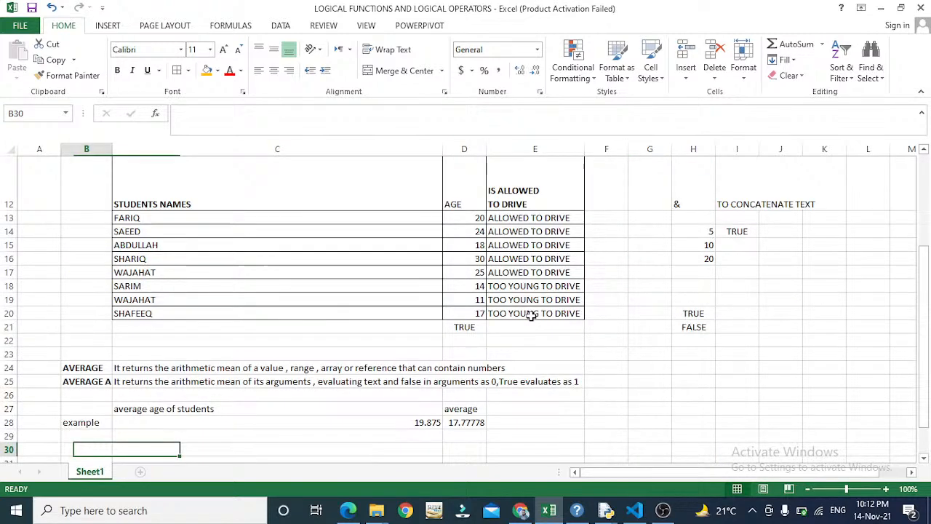
key(Down)
key(Down)
key(Down)
key(Down)
key(Down)
key(Down)
key(Down)
key(Down)
key(Down)
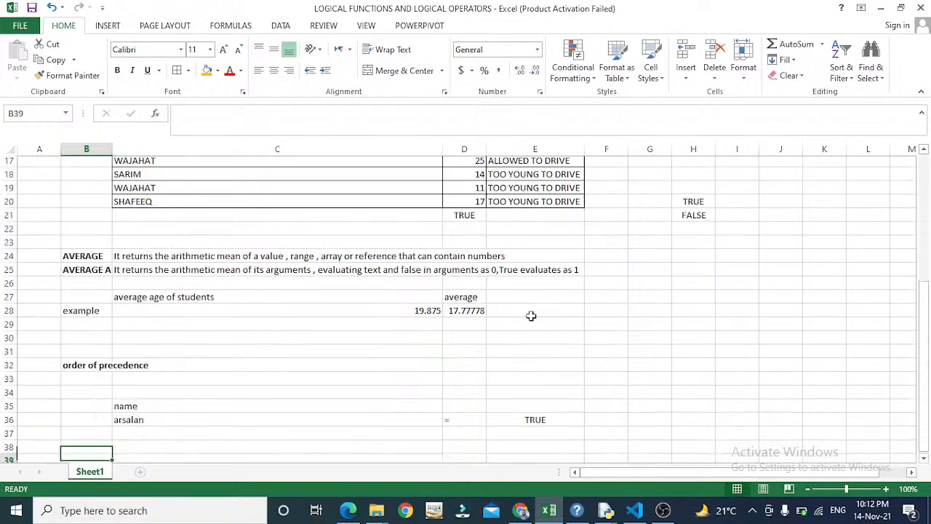
key(Up)
key(Up)
key(Right)
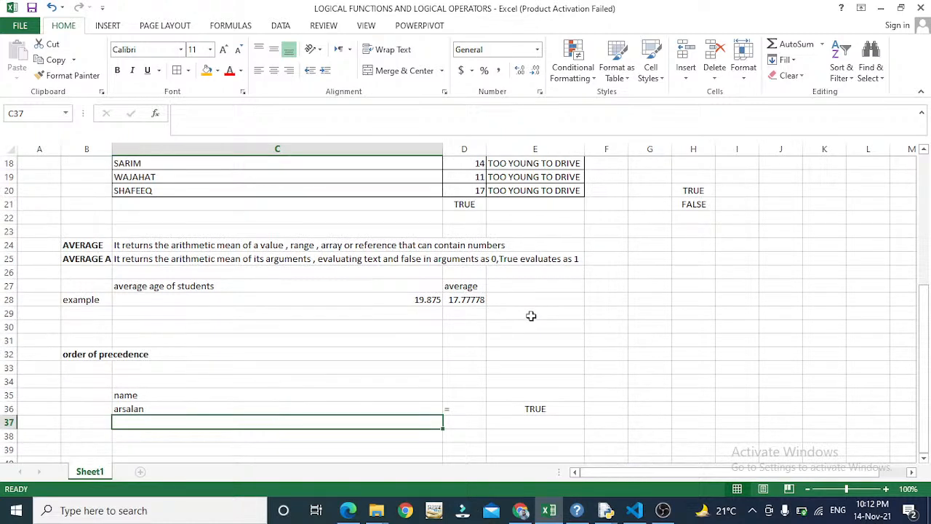
- Enter 70 in C37 and the > label in D37
text(ma)
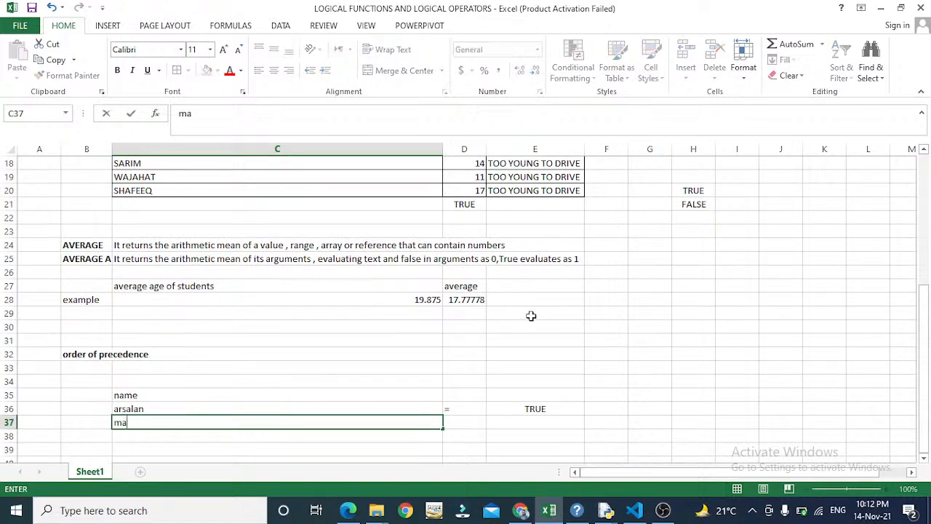
key(BackSpace)
key(BackSpace)
text(70)
key(ctrl+Return)
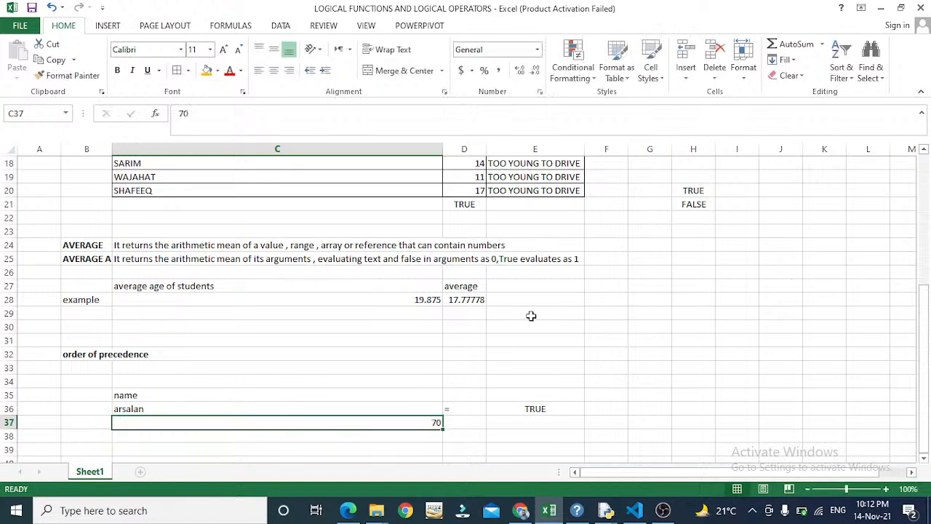
key(Tab)
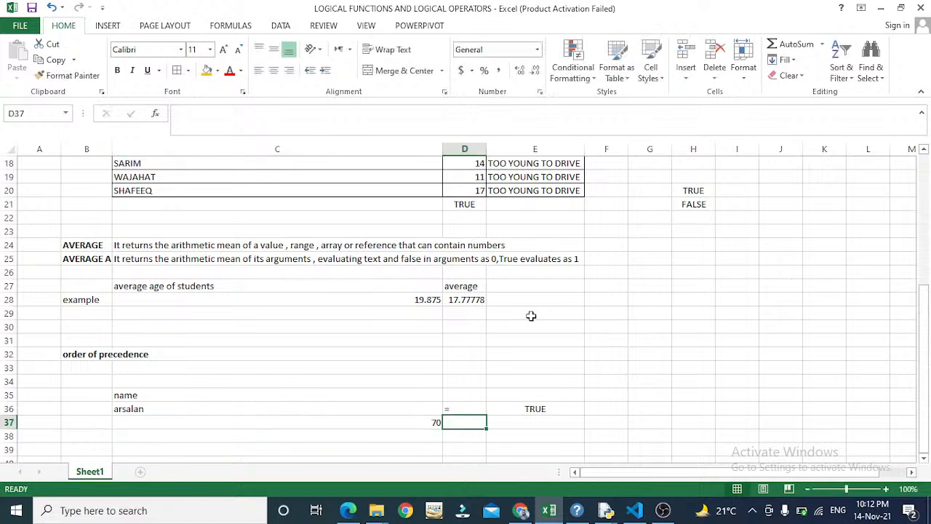
text(>)
key(Return)
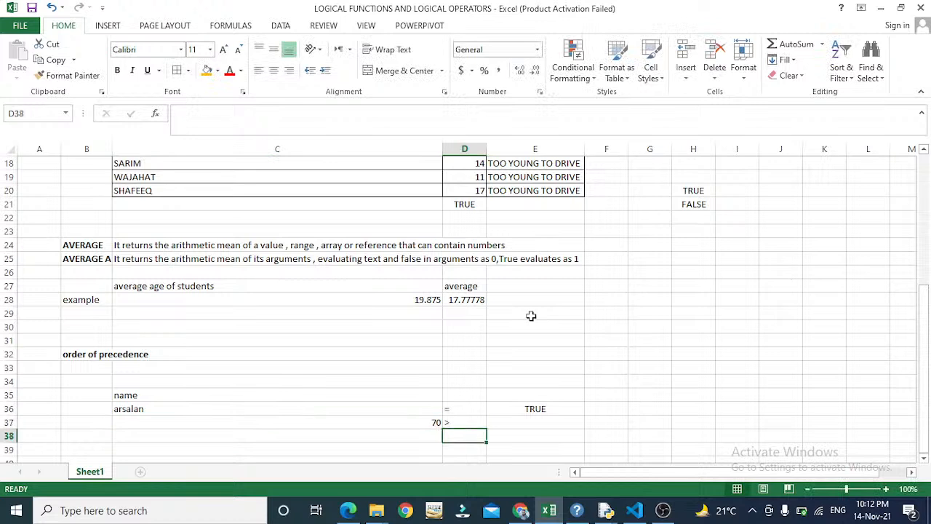
- Enter =(C37>68) in E37 so it returns TRUE
key(Up)
key(Right)
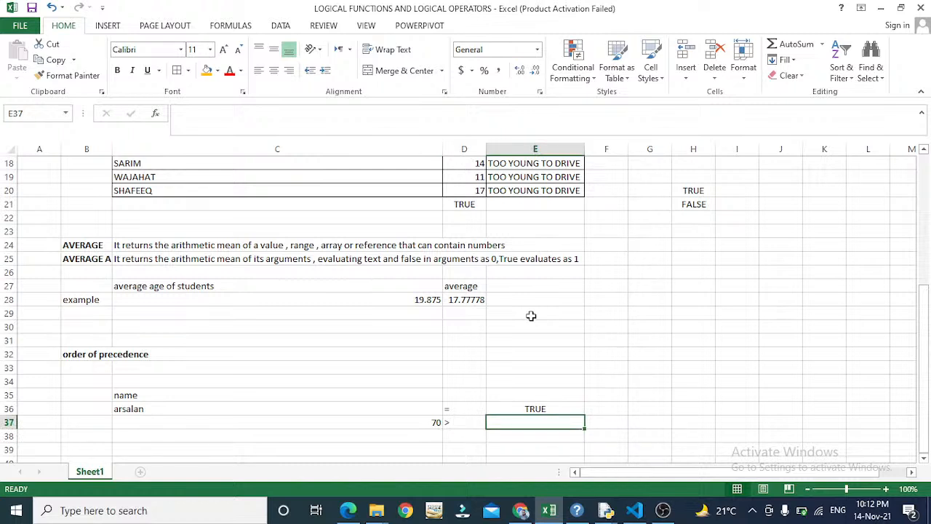
text(=)
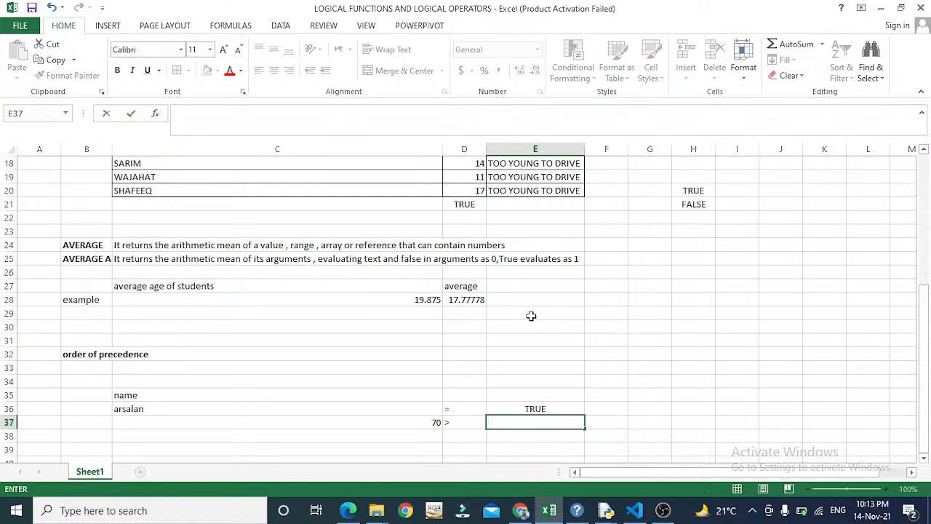
text(()
key(Left)
key(Left)
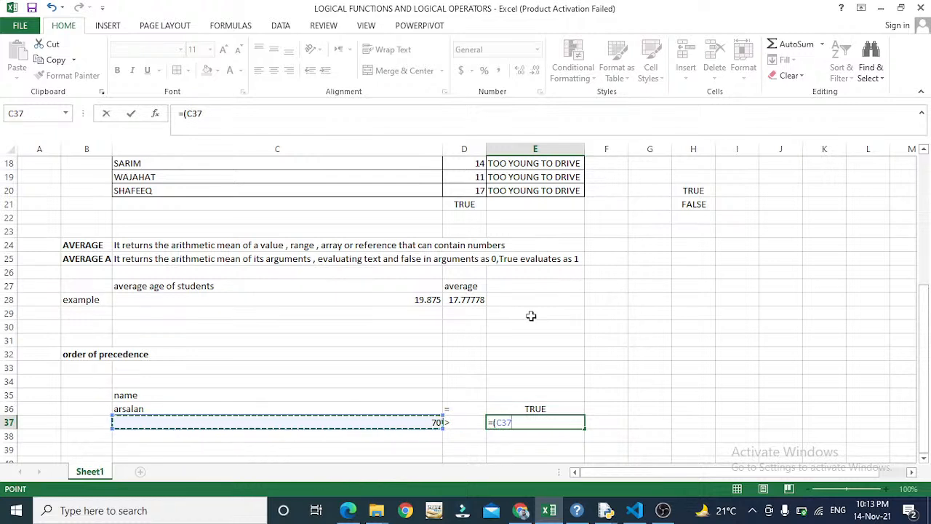
text(>)
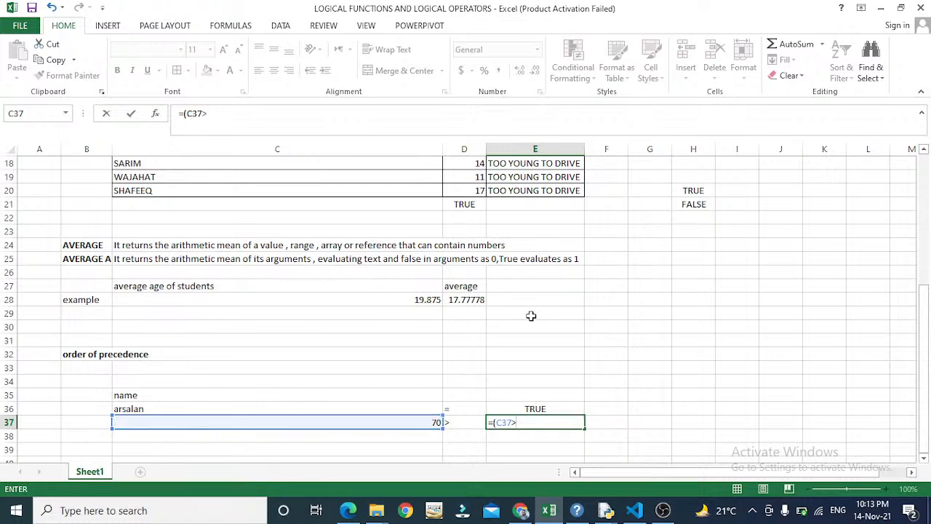
text(68)
key(Return)
key(Return)
- Review the row 37 example cells: 70, >, and the TRUE result
key(Up)
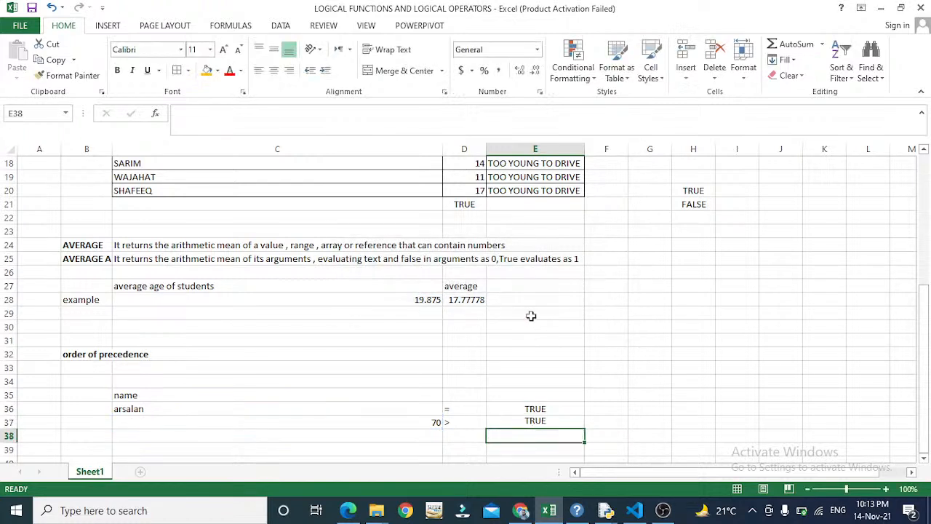
key(Left)
key(Right)
key(Left)
key(Left)
key(Right)
key(Right)
key(Left)
key(Left)
key(Right)
key(Right)
key(Down)
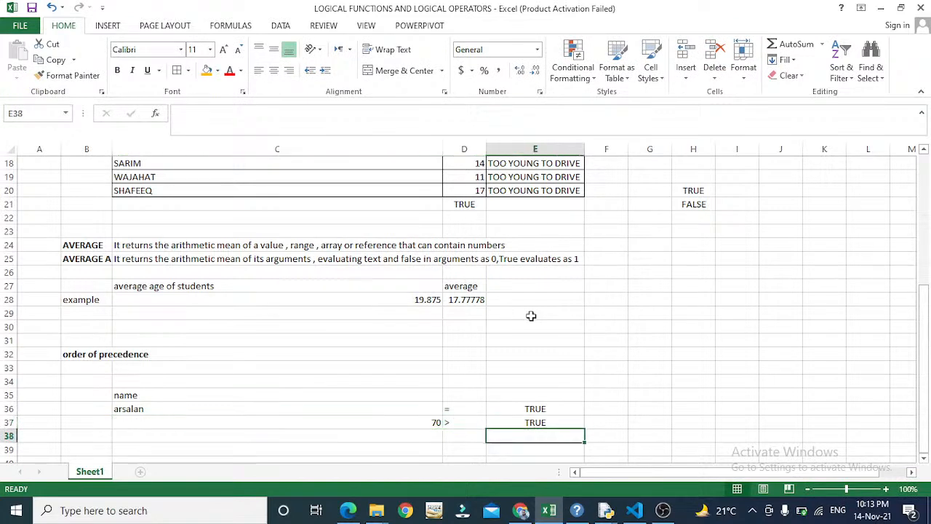
key(Up)
key(Left)
key(Left)
key(Right)
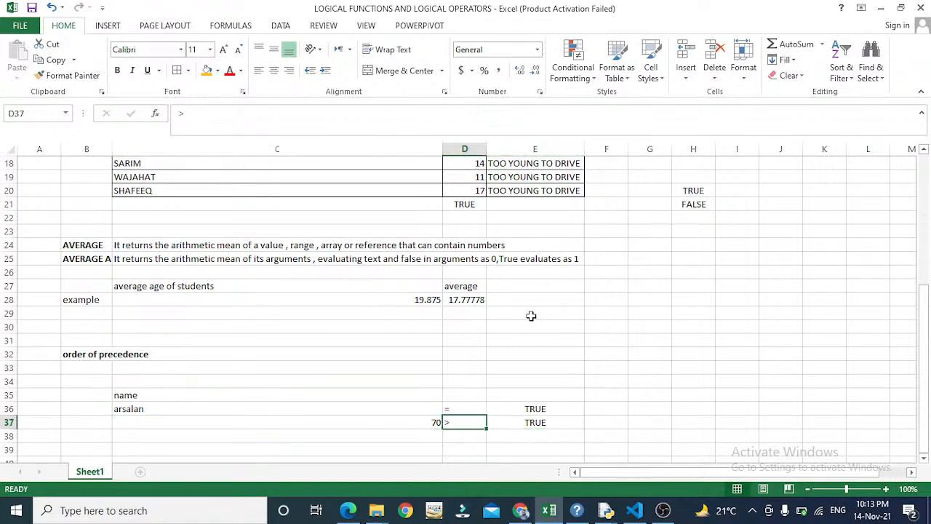
key(Down)
key(Up)
key(Left)
key(Right)
key(Right)
key(Left)
key(Left)
key(Right)
key(Right)
- Put the < operator label in D38
key(Down)
key(Left)
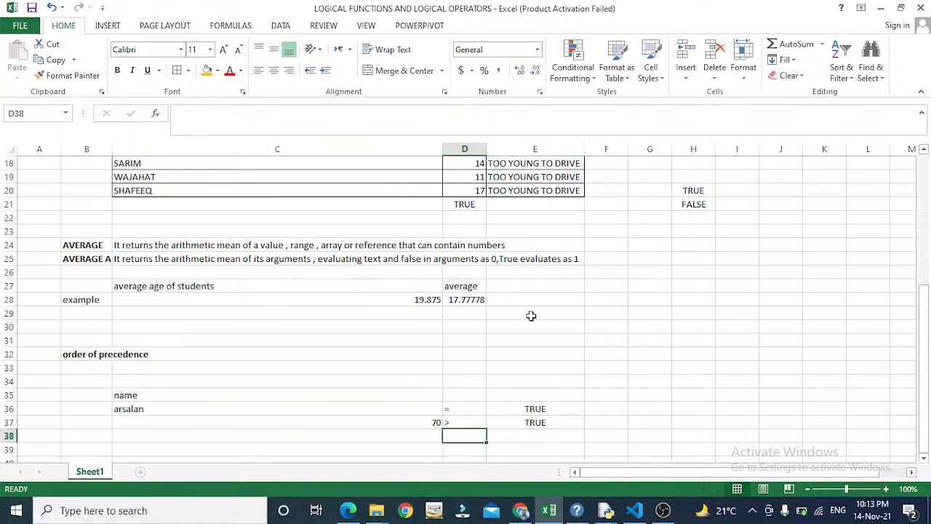
text(<)
key(Return)
key(Up)
key(Left)
key(Right)
key(Left)
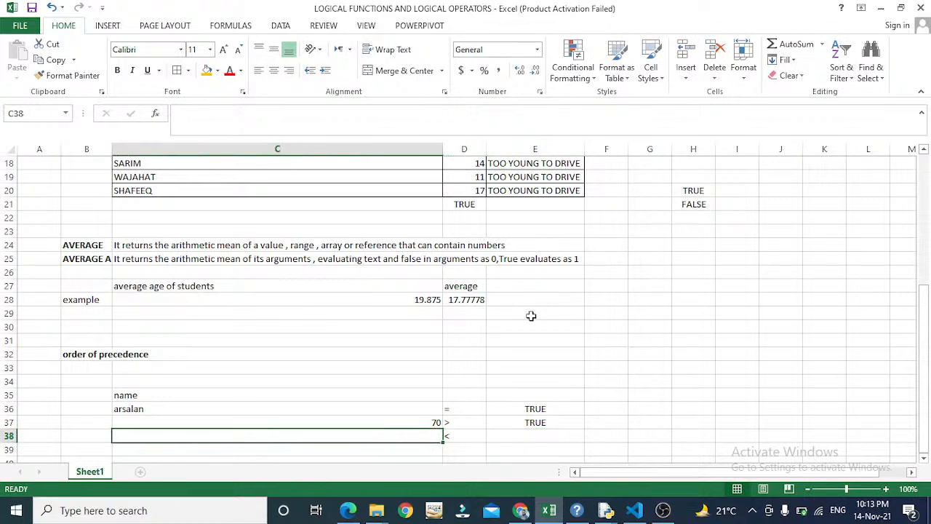
- Enter 60 in C38 and =(C38<70) in E38, returning TRUE
text(60)
key(Return)
key(Up)
key(Right)
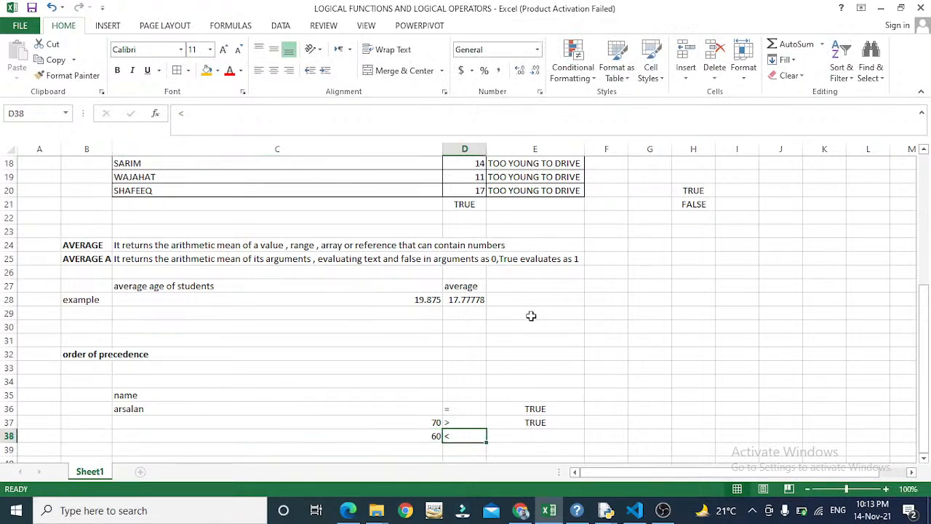
key(Right)
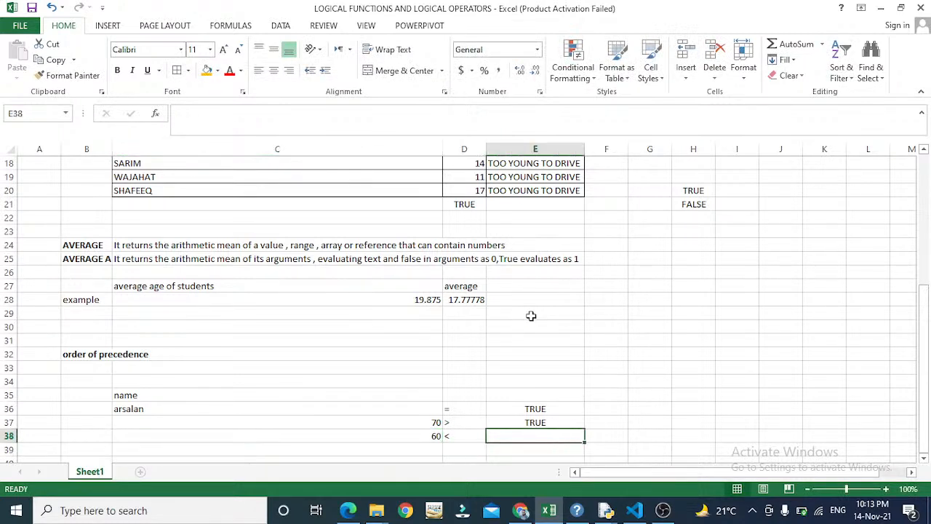
text(=()
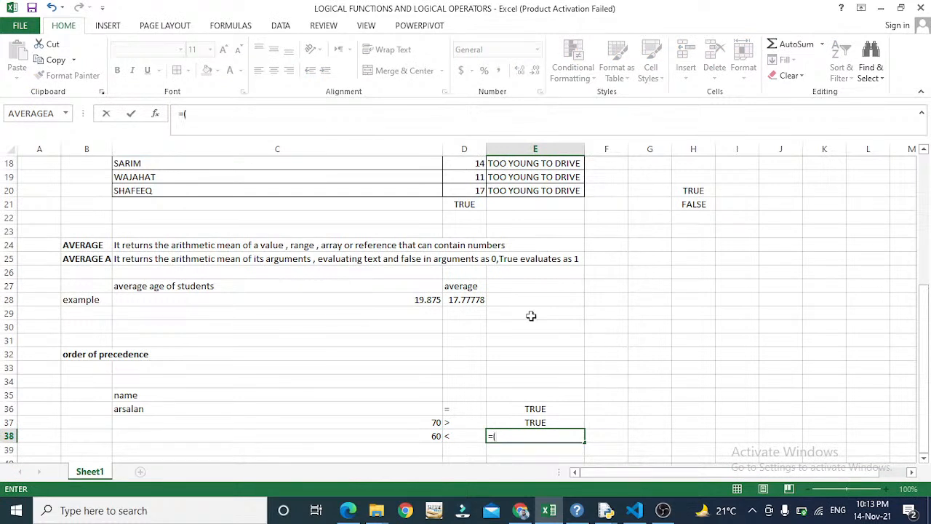
key(Left)
key(Left)
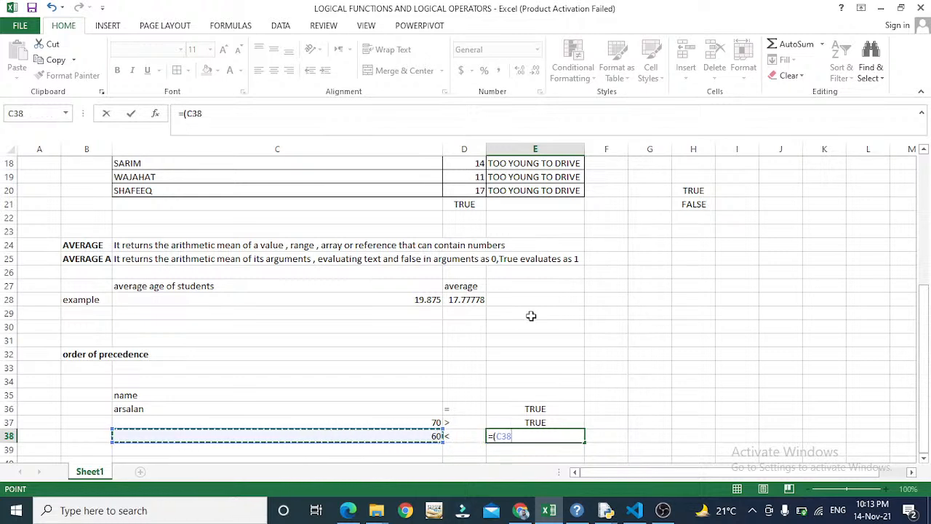
text(<)
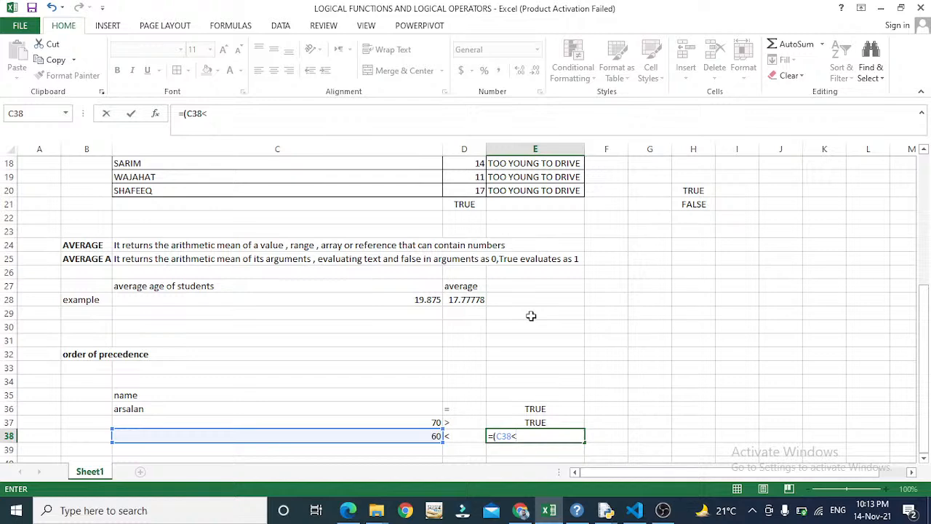
text(70)
key(Return)
key(Return)
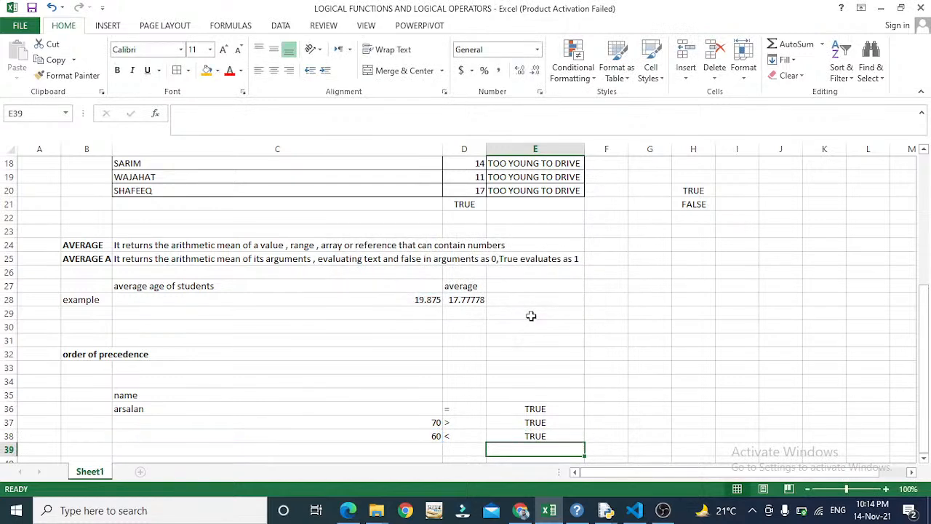
scroll(531, 316, down, 1)
key(Left)
key(Left)
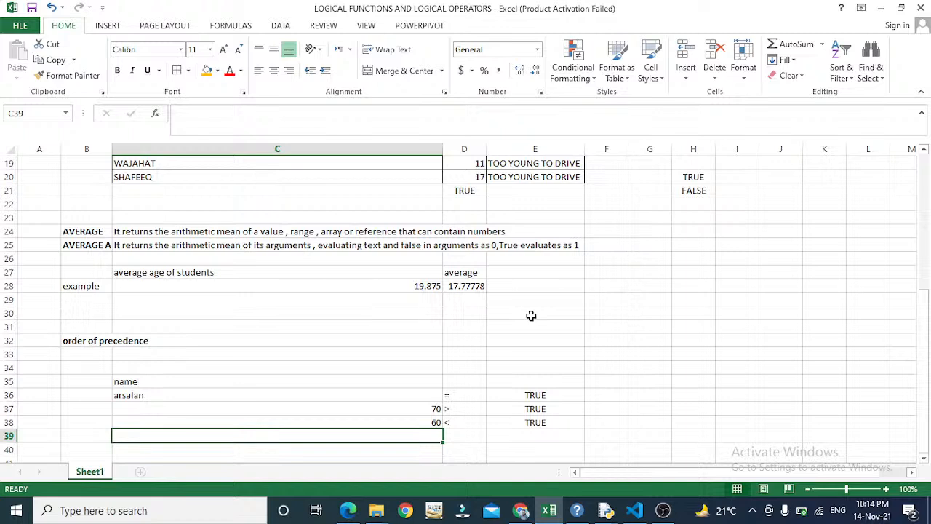
- Enter the value 85 in C39
key(Up)
key(Up)
key(Up)
key(Up)
key(Up)
key(Up)
key(Up)
key(Up)
key(Down)
key(Down)
key(Down)
key(Down)
key(Down)
key(Down)
key(Down)
key(Down)
key(Right)
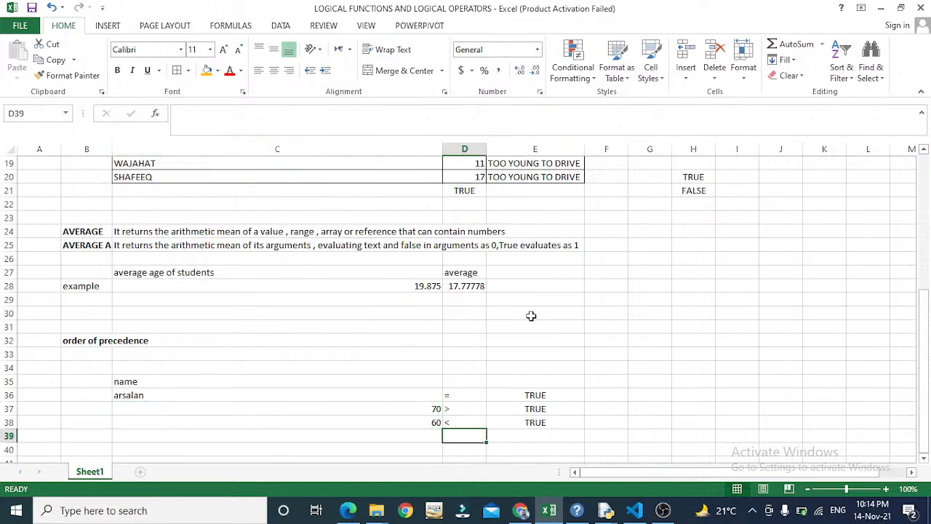
key(Left)
text(1)
key(BackSpace)
text(85)
key(Return)
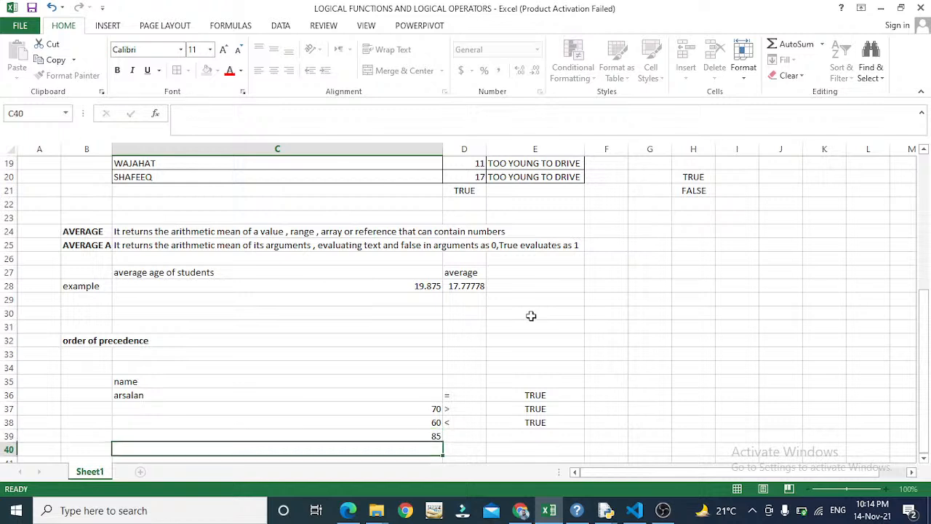
- Put the <> operator label in D39
key(Up)
key(Right)
click(532, 316)
key(Down)
key(Down)
key(Down)
key(Down)
key(Down)
key(Down)
key(Down)
key(Down)
key(Down)
key(Left)
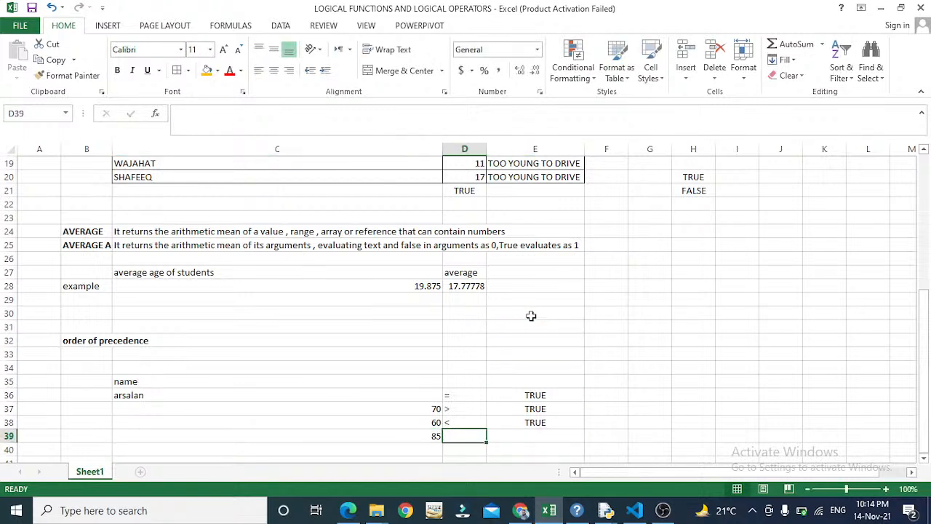
text(<>)
key(Right)
- Enter =C39<>80 in E39 so it returns TRUE
text(=)
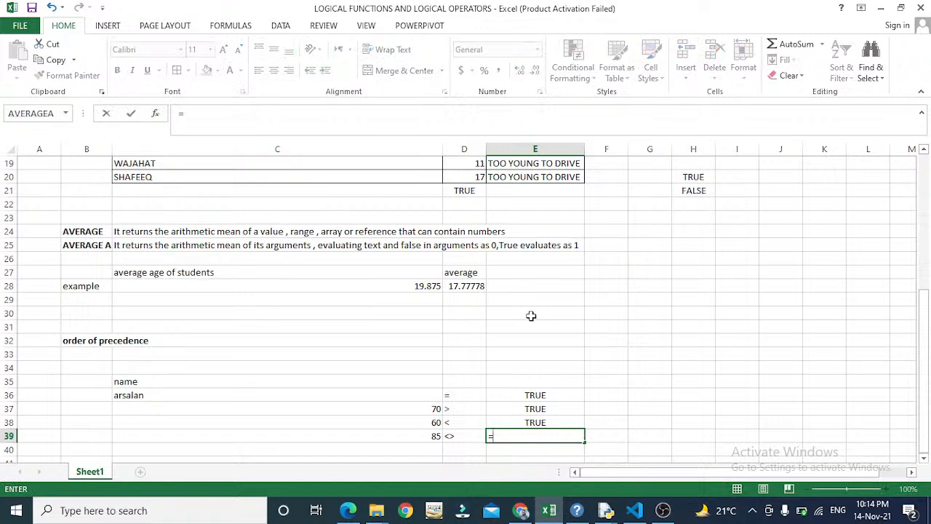
key(Left)
key(Left)
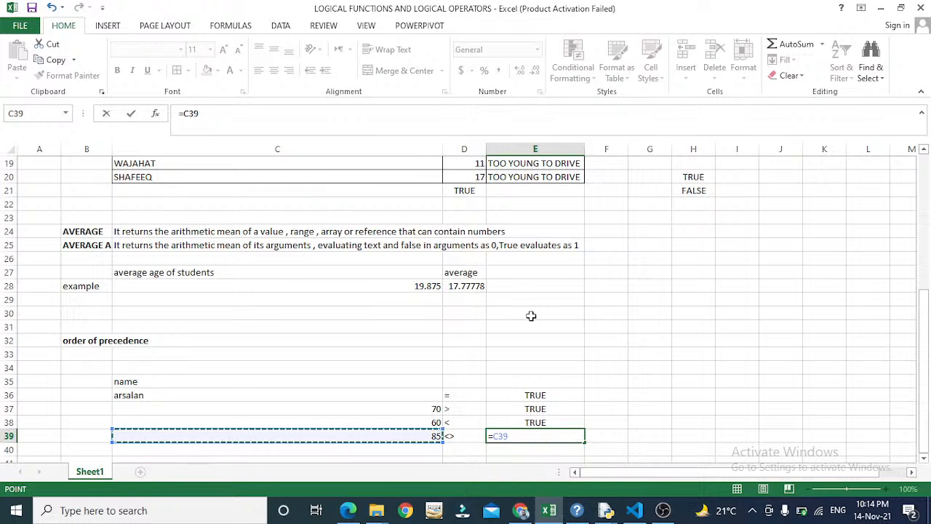
text(,)
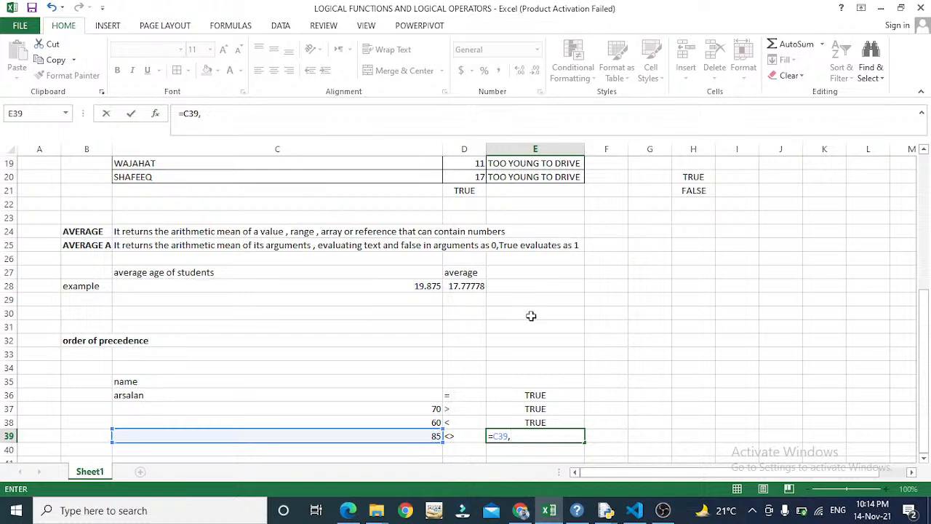
text(<>)
key(BackSpace)
key(BackSpace)
key(BackSpace)
text(<>80)
key(Return)
key(Up)
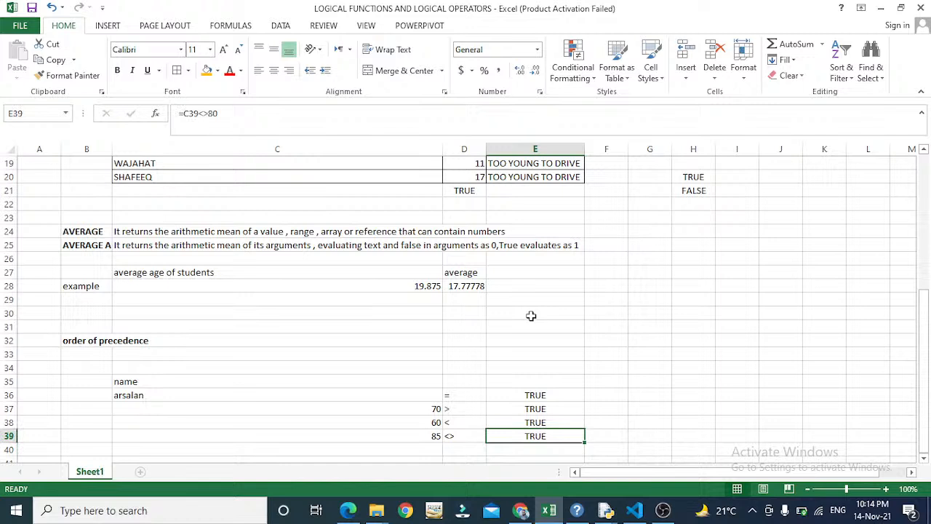
key(Left)
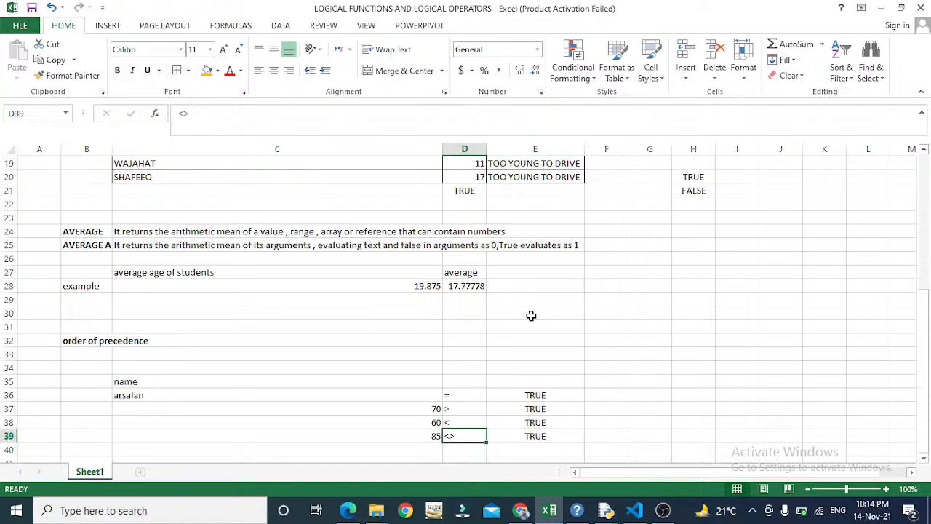
- Enter the >= operator label in D40 and the value 18 in C40
key(Down)
key(Down)
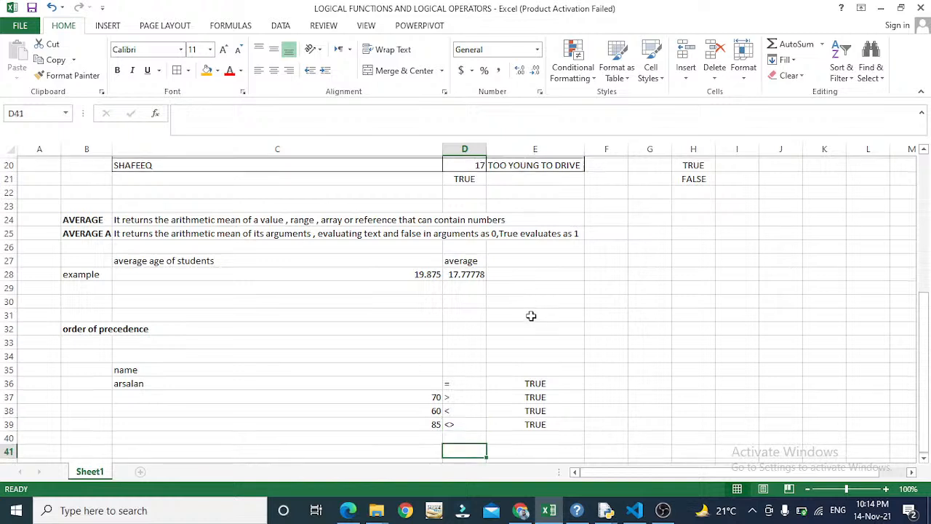
key(Up)
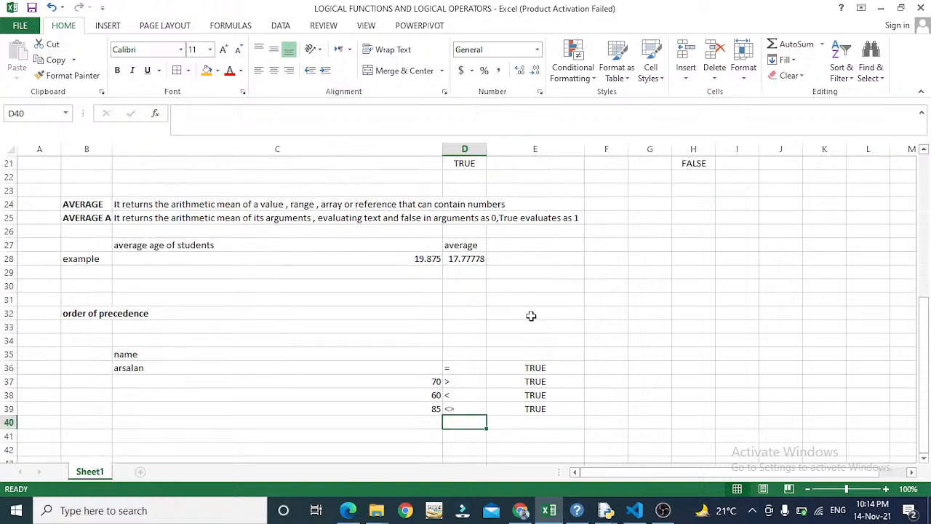
key(Up)
key(Up)
key(Up)
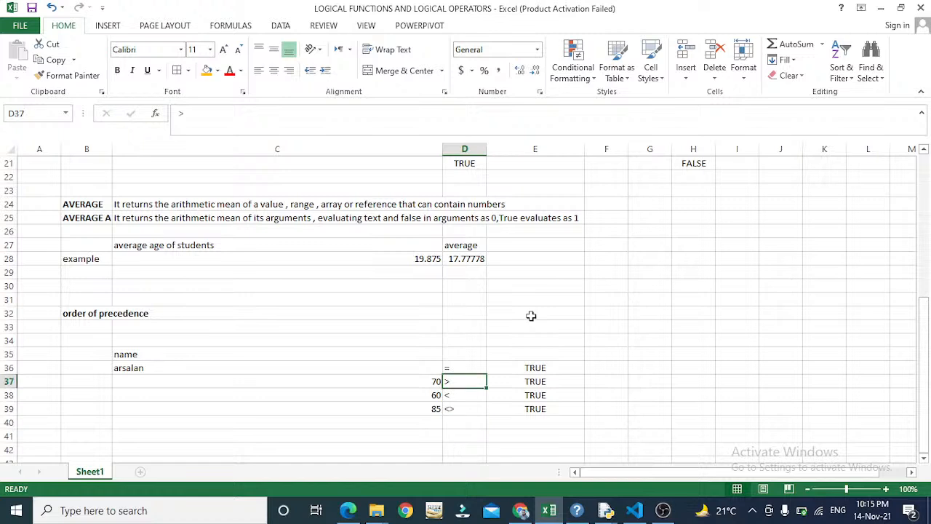
key(Down)
key(Down)
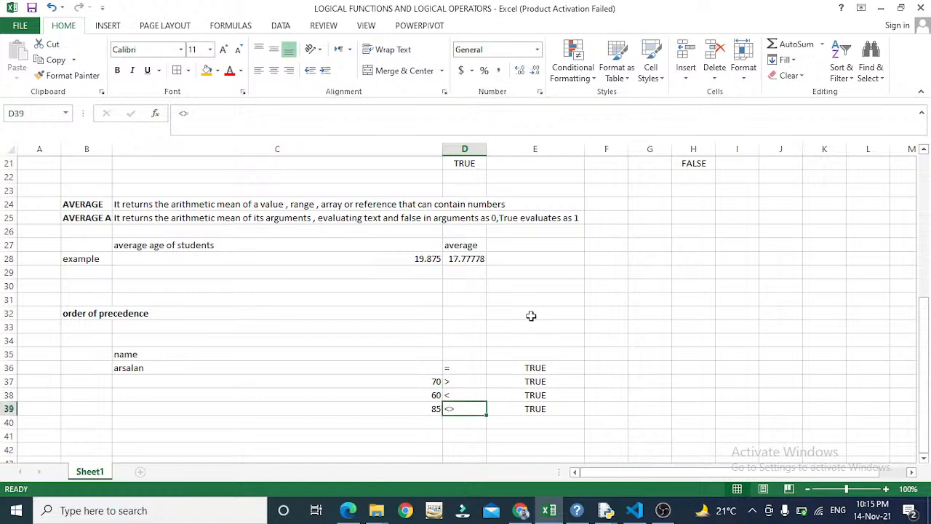
key(Up)
key(Up)
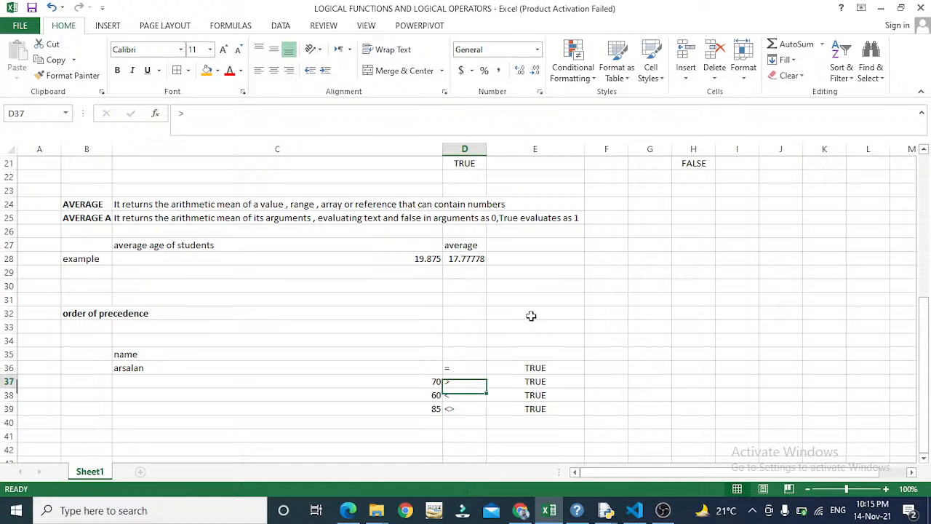
key(Down)
key(Down)
key(Down)
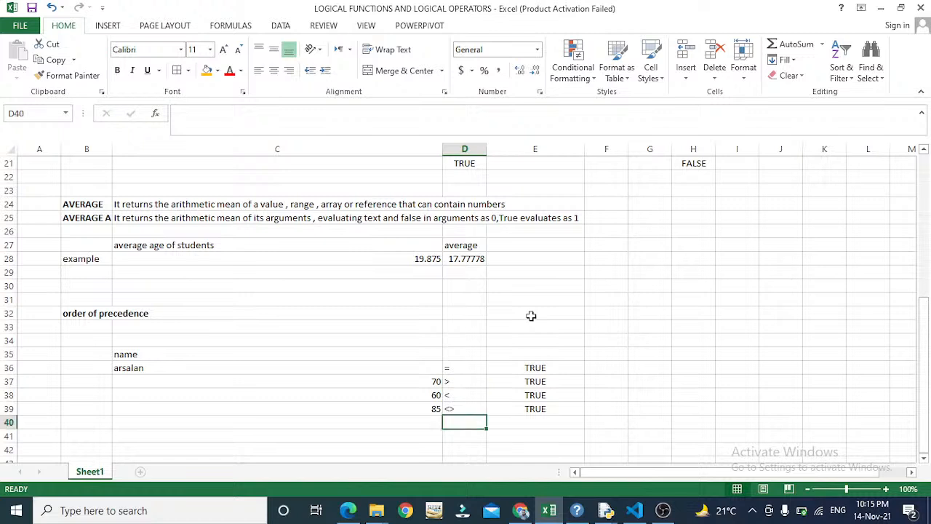
text(>=)
key(Left)
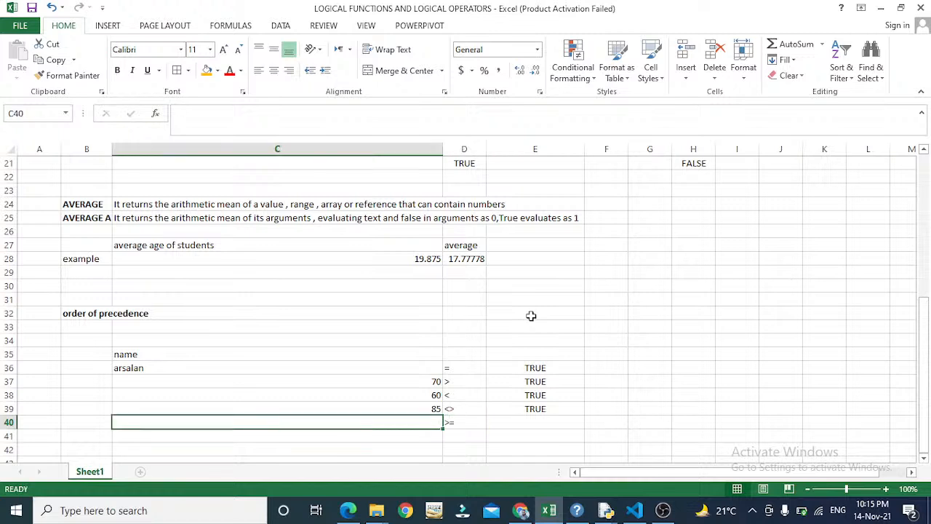
text(1)
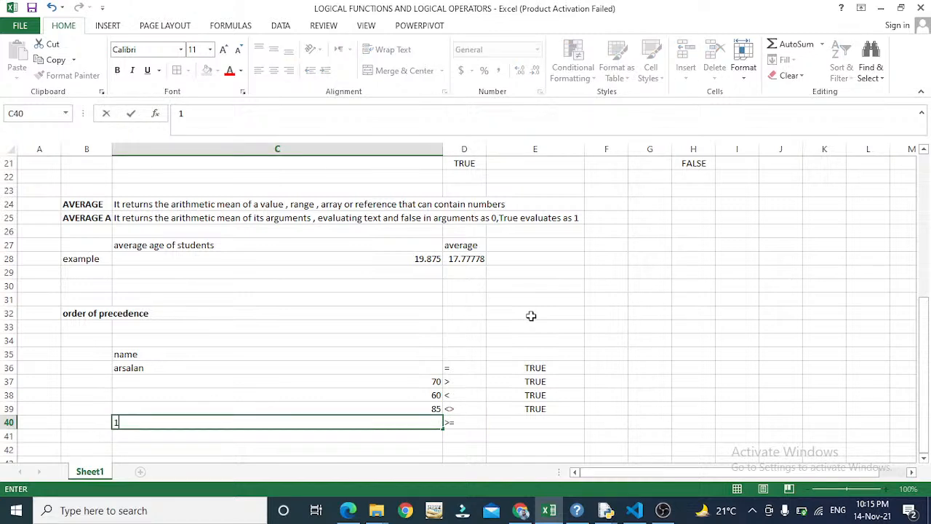
text(8)
key(Right)
key(Right)
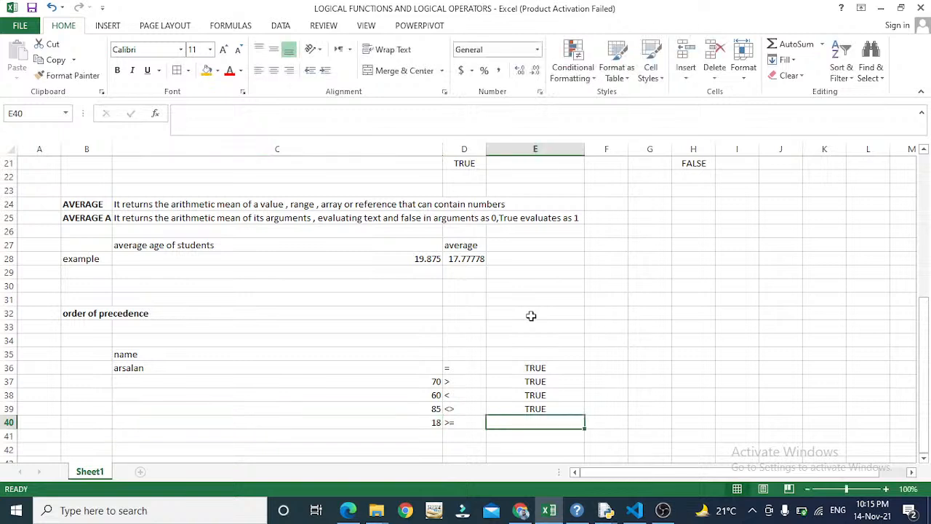
- Enter the formula =C40>=18 in E40, which returns TRUE
text(=)
key(Left)
key(Left)
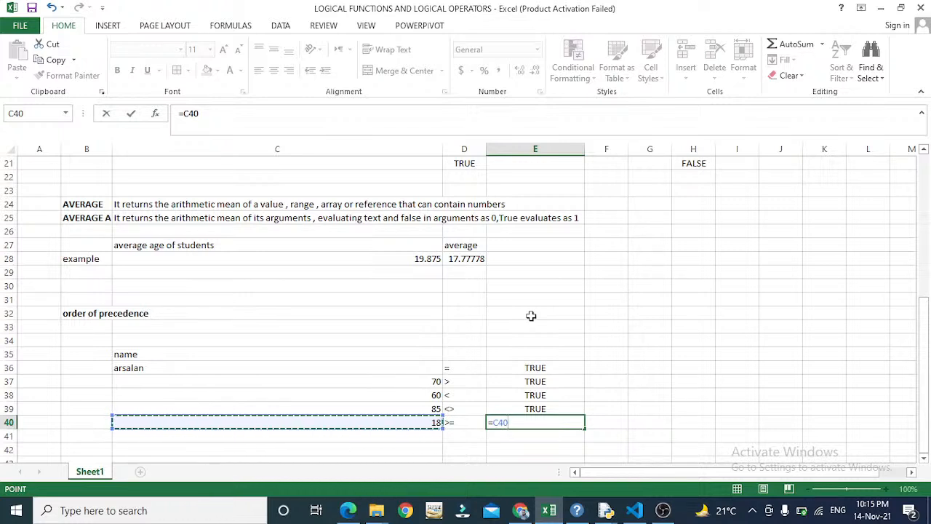
text(>)
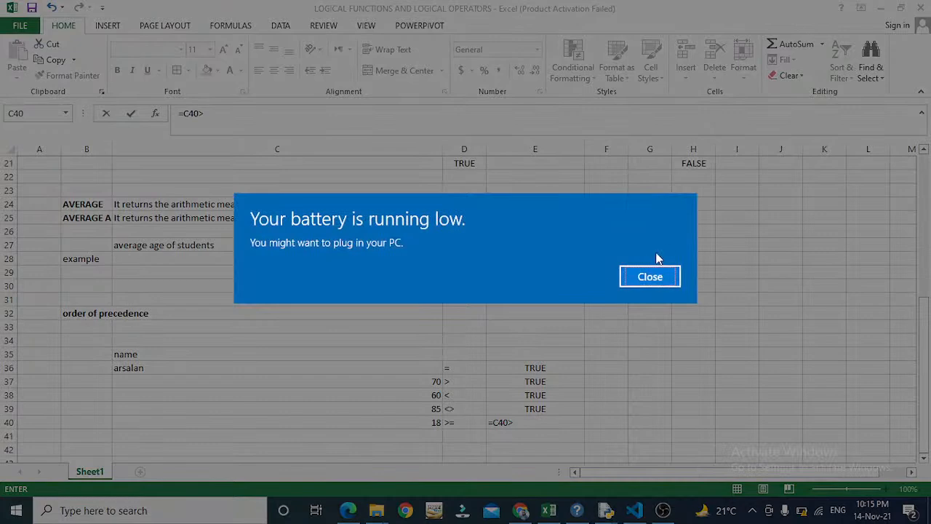
click(640, 278)
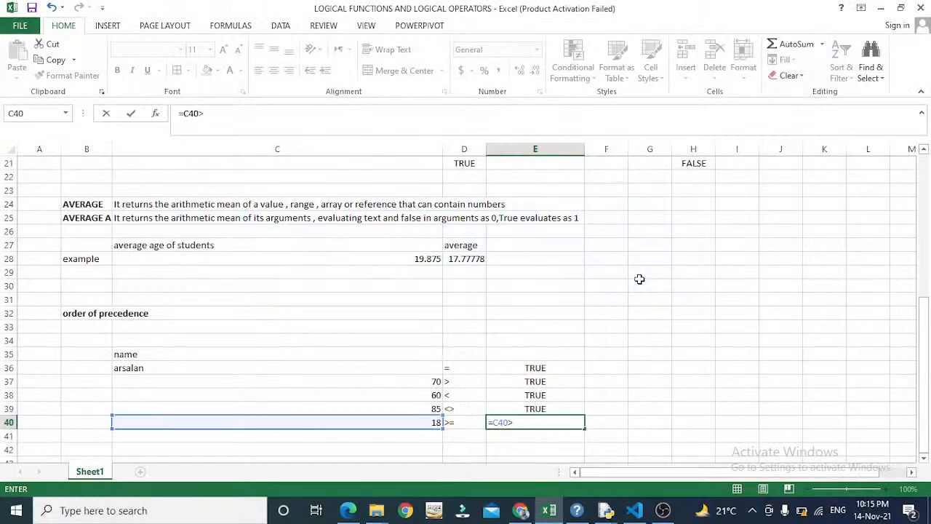
text(=18)
key(Return)
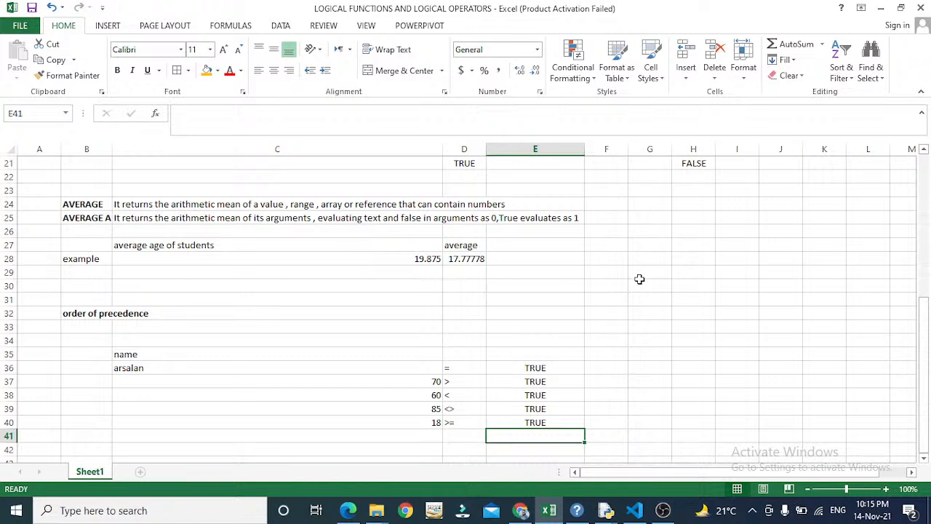
key(Up)
key(Left)
key(Right)
key(F2)
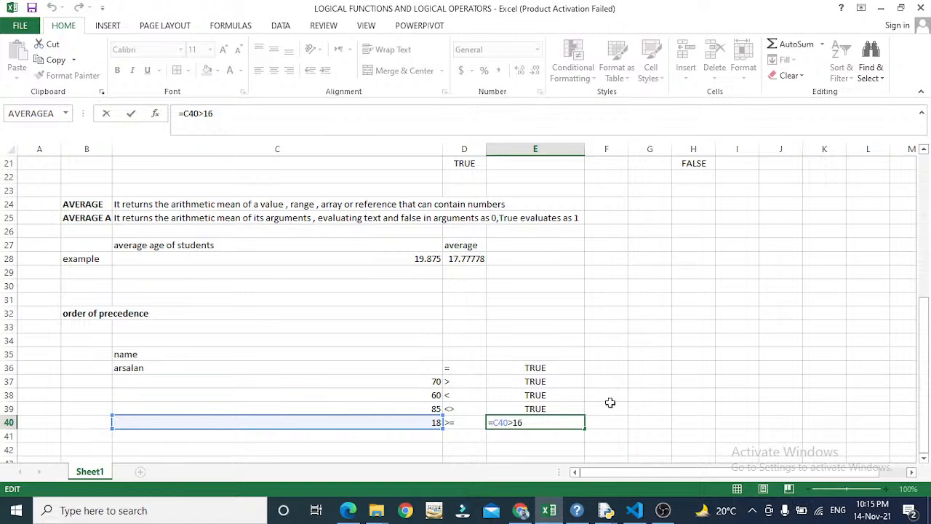
click(540, 429)
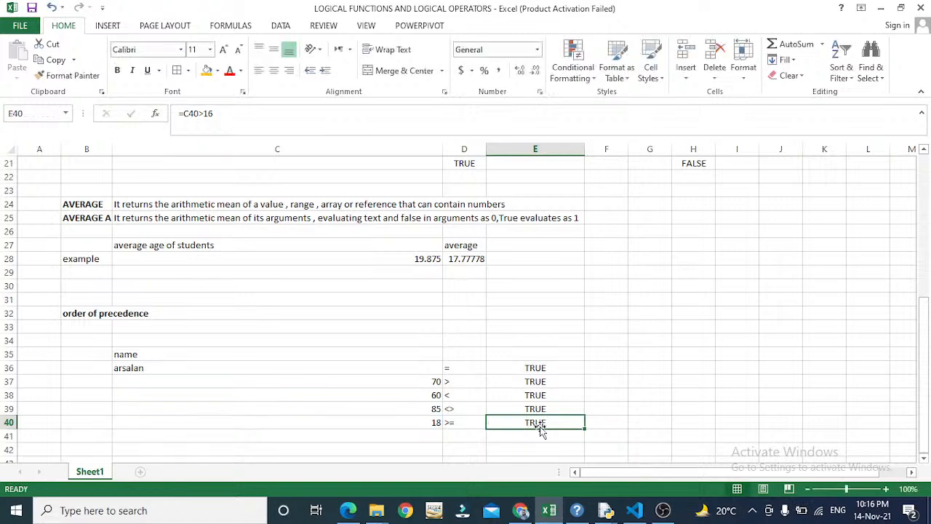
double_click(540, 429)
key(Escape)
key(Left)
key(Left)
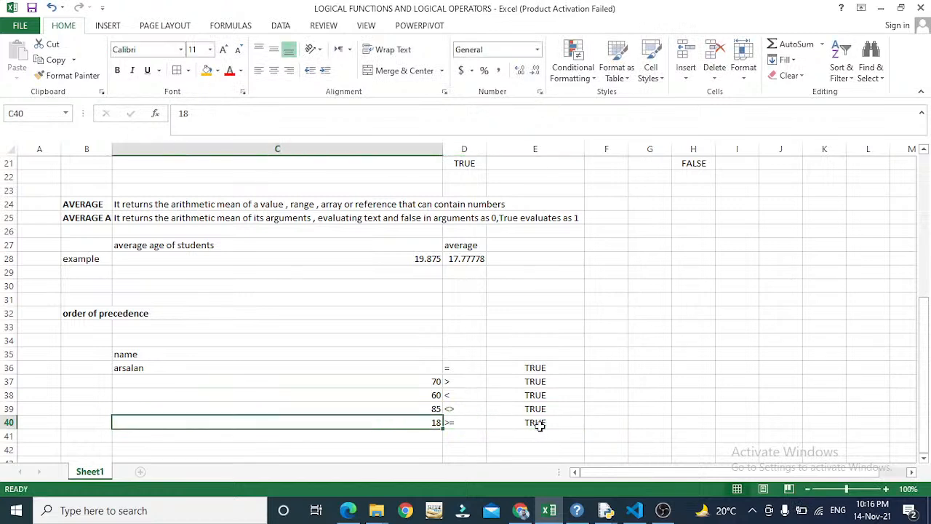
text(16)
key(Return)
key(Up)
key(Right)
key(Right)
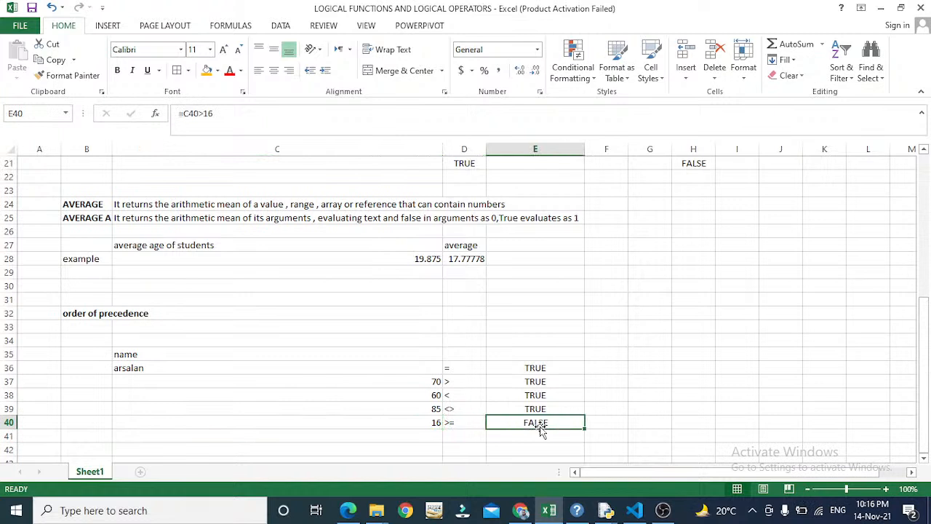
double_click(542, 428)
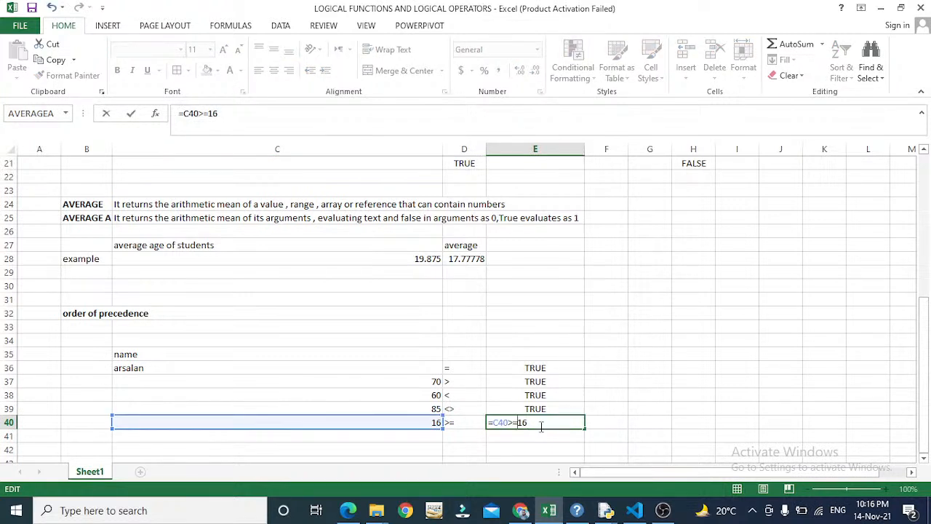
key(Return)
click(542, 428)
double_click(542, 428)
key(Escape)
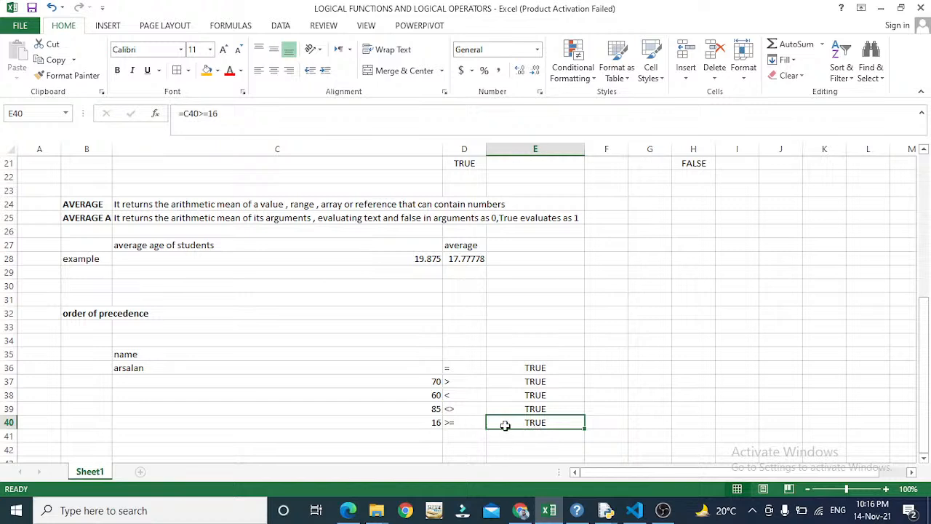
double_click(505, 425)
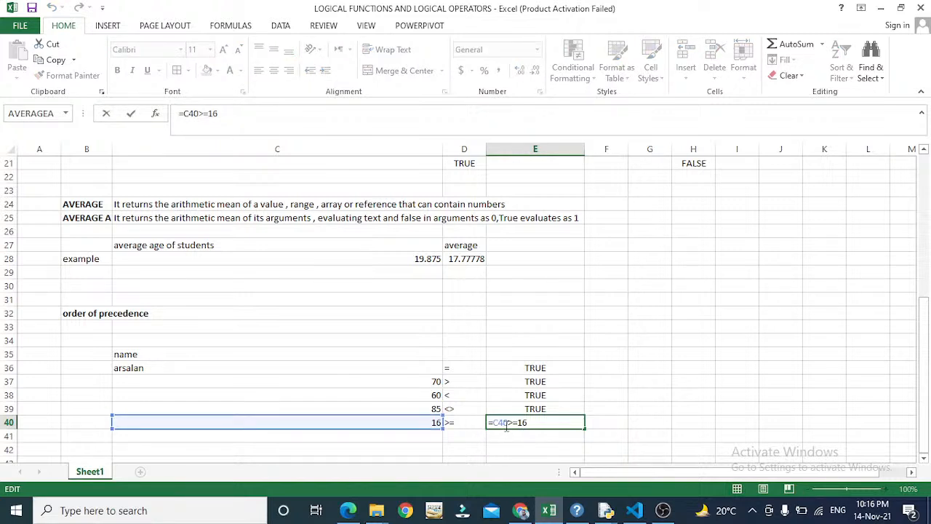
key(Return)
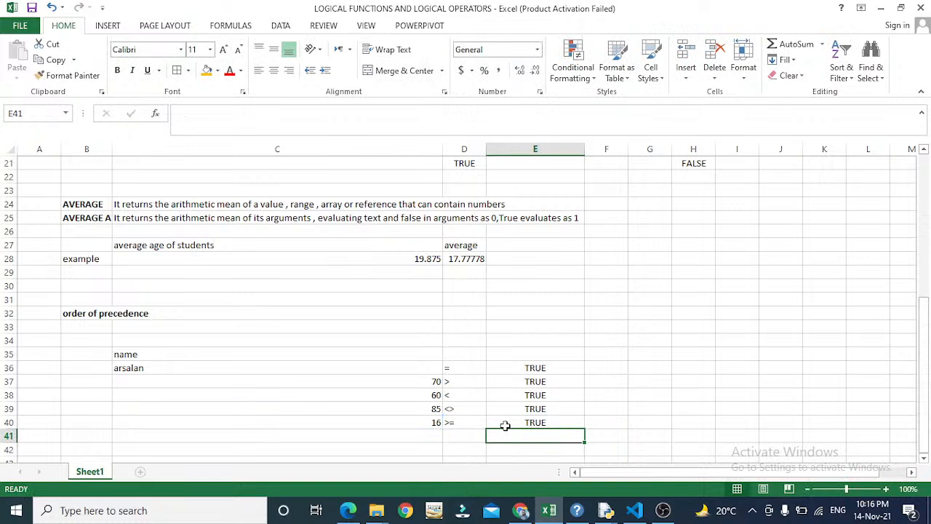
click(505, 425)
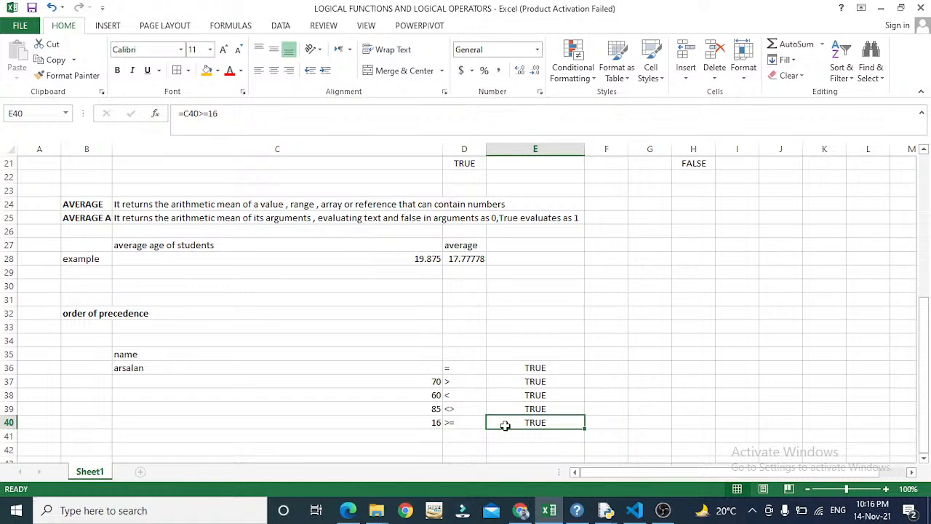
key(Down)
key(Left)
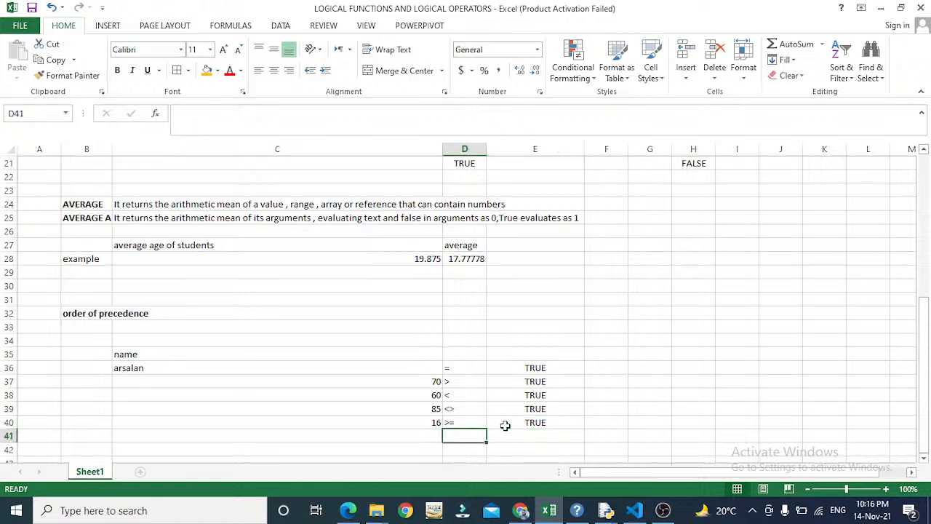
key(Up)
key(Up)
key(Up)
key(Up)
key(Down)
key(Down)
key(Down)
key(Down)
key(Left)
key(Right)
key(Up)
key(ctrl+c)
double_click(508, 424)
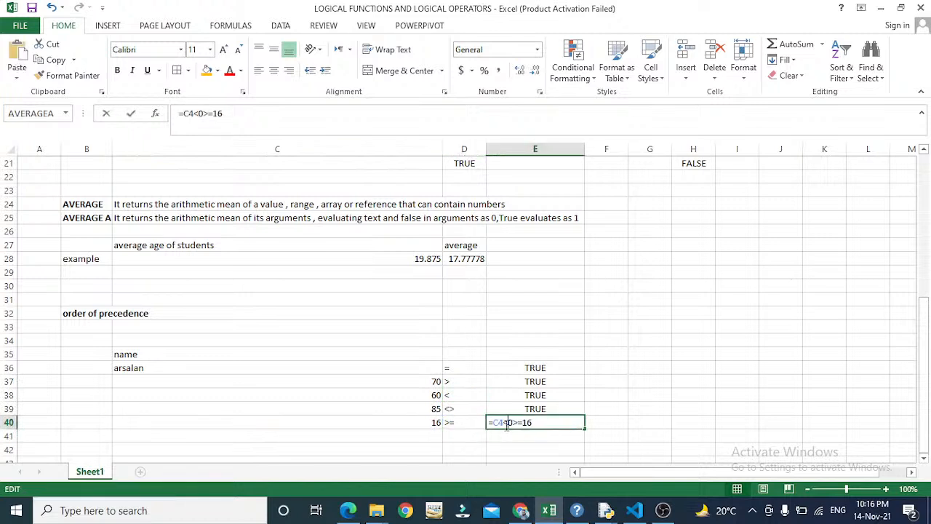
key(Escape)
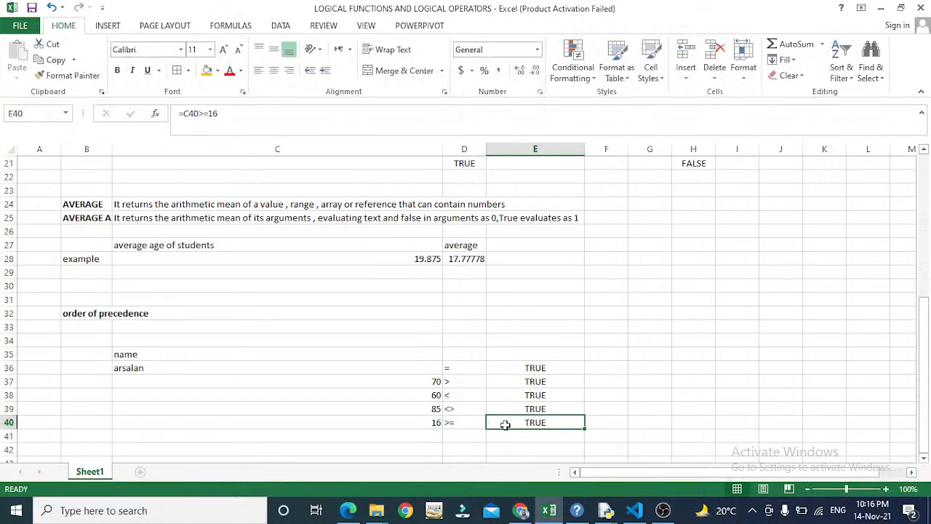
key(Down)
key(Left)
- Enter the <= label in D41 and the value 17 in C41, clearing a placeholder TRUE from E41
text(<=)
key(Return)
key(Up)
key(Right)
text(tr)
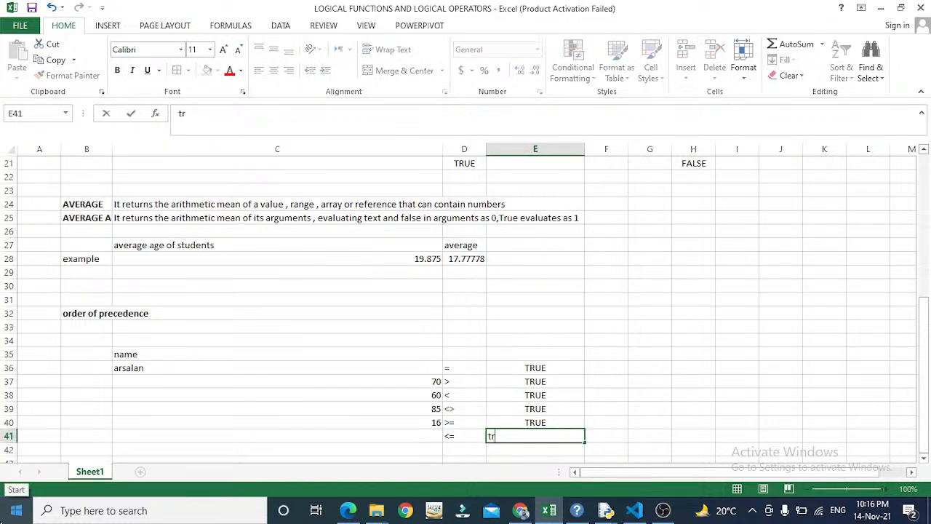
text(ue)
key(BackSpace)
key(BackSpace)
key(BackSpace)
key(BackSpace)
text(true)
key(Return)
key(Up)
key(Delete)
key(Left)
key(Left)
text(17)
key(Return)
- Enter =C41<=18 in E41, which returns TRUE
key(Up)
key(Right)
key(Right)
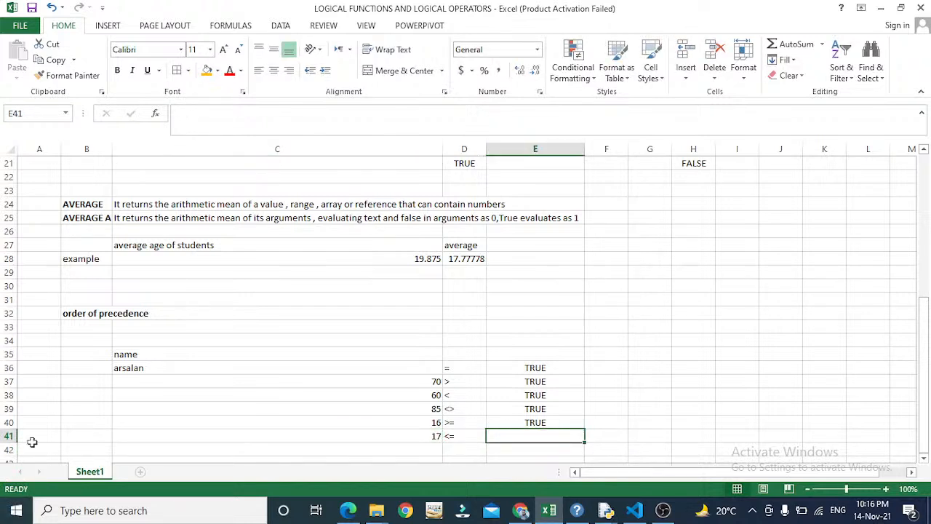
text(=)
key(Left)
key(Left)
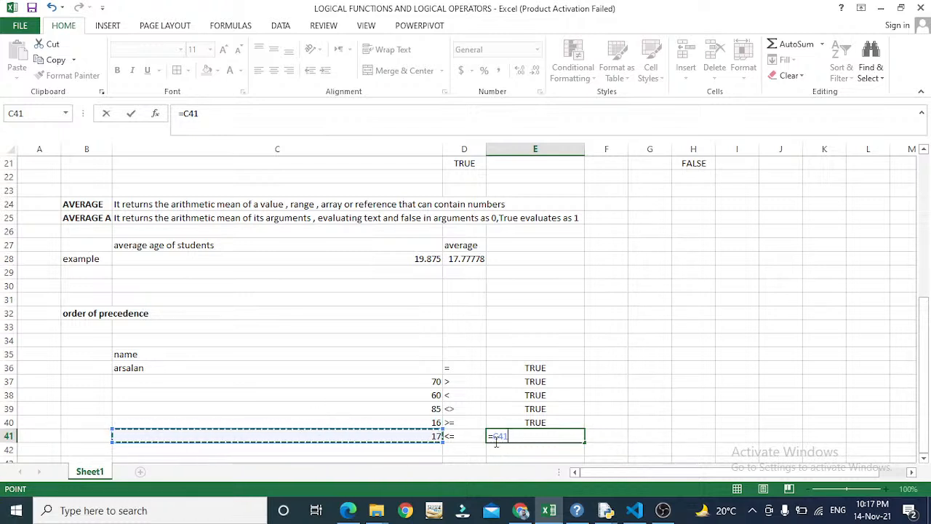
text(<=)
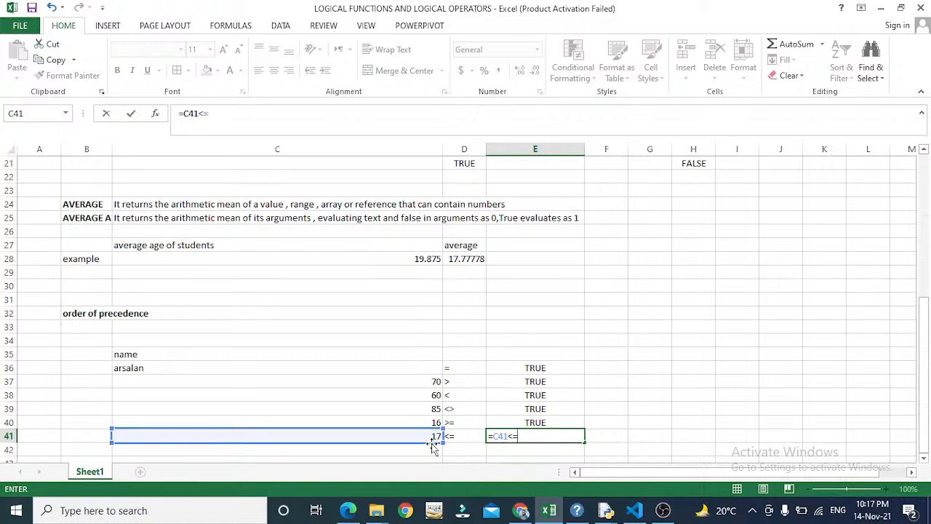
text(18)
key(Return)
key(Up)
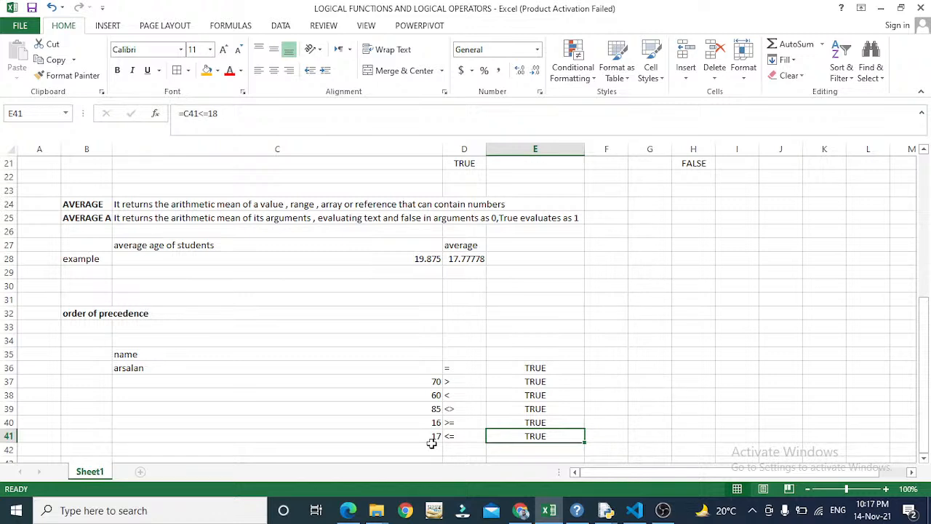
key(Up)
key(Up)
key(Up)
key(Up)
key(Up)
key(Up)
key(Up)
key(Up)
key(Up)
key(Up)
key(Up)
key(Up)
key(Up)
key(Up)
key(Up)
key(Up)
key(Up)
key(Up)
key(Up)
key(Up)
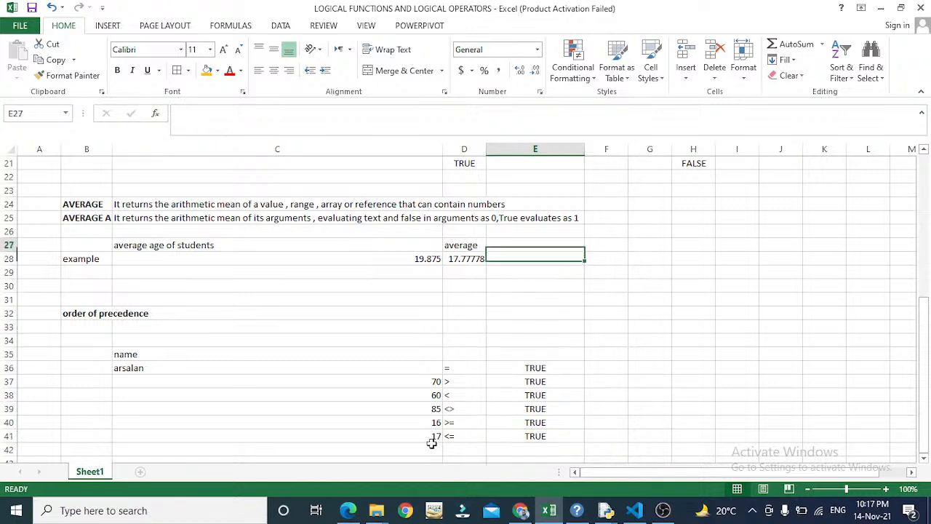
key(Up)
key(Up)
key(Up)
key(Up)
key(Up)
key(Up)
key(Up)
key(Up)
key(Up)
key(Up)
key(Up)
key(Up)
key(Up)
key(Up)
key(Up)
key(Up)
key(Up)
key(Up)
key(Up)
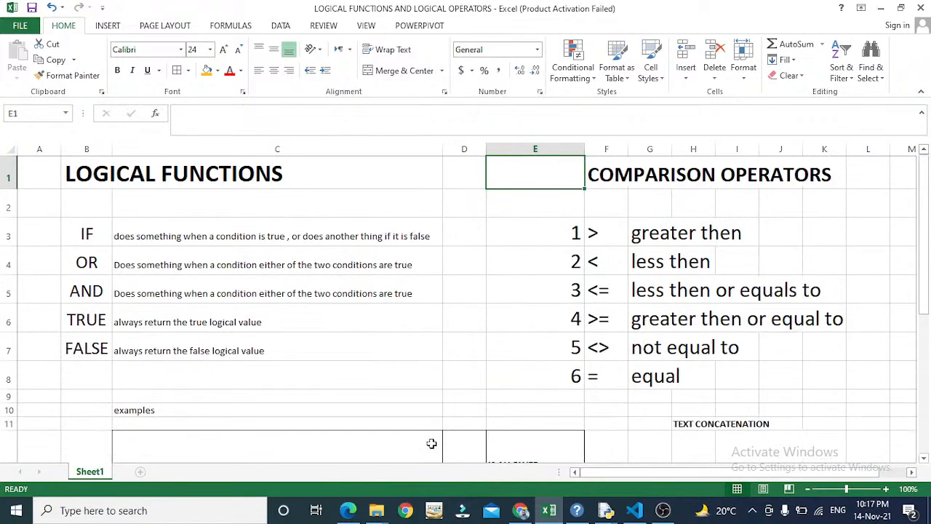
key(Down)
key(Down)
key(Down)
key(Down)
key(Down)
key(Down)
key(Down)
key(Down)
key(Down)
key(Down)
key(Down)
key(Down)
key(Down)
key(Down)
key(Down)
key(Down)
key(Down)
key(Down)
key(Down)
key(Down)
key(Down)
key(Down)
key(Down)
key(Down)
key(Up)
key(Up)
key(Up)
key(Up)
key(Up)
key(Up)
key(Up)
key(Up)
key(Up)
key(Up)
key(Up)
key(Up)
key(Up)
key(Up)
key(Up)
key(Up)
key(Up)
key(Up)
key(Up)
key(Up)
key(Up)
key(Down)
key(Down)
key(Down)
key(Up)
key(Right)
key(Left)
key(Up)
key(Up)
key(Left)
key(Left)
key(Left)
key(Left)
key(Down)
key(Down)
key(Down)
key(Down)
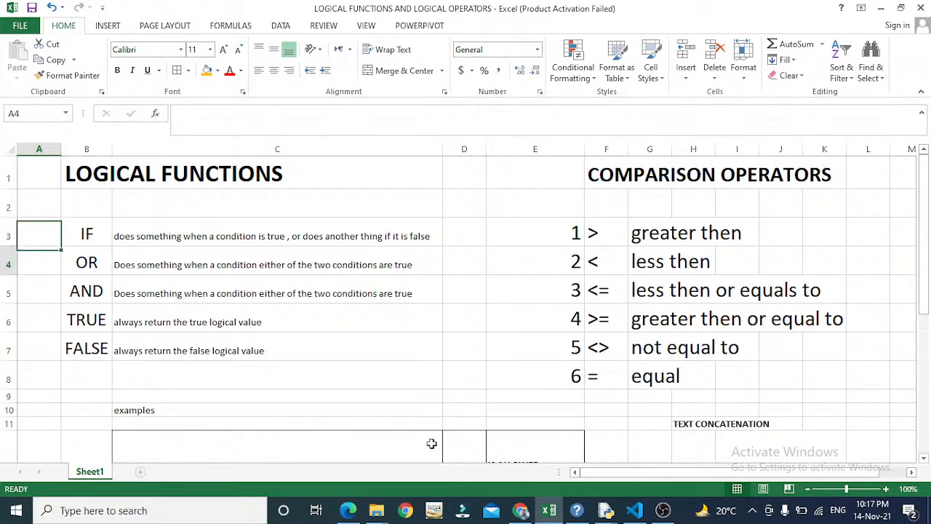
key(Right)
key(Right)
key(Right)
key(Right)
key(Right)
key(Right)
key(Down)
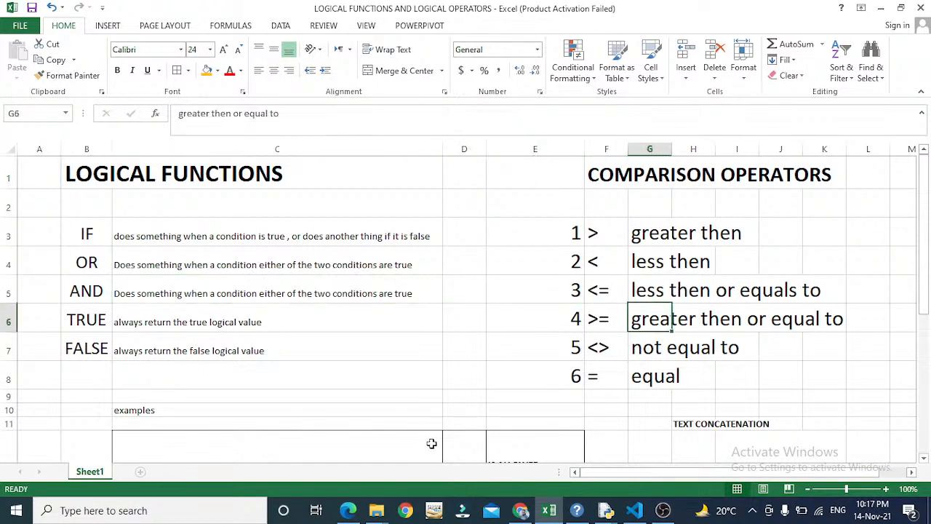
key(Down)
key(Up)
key(Up)
key(Up)
key(Up)
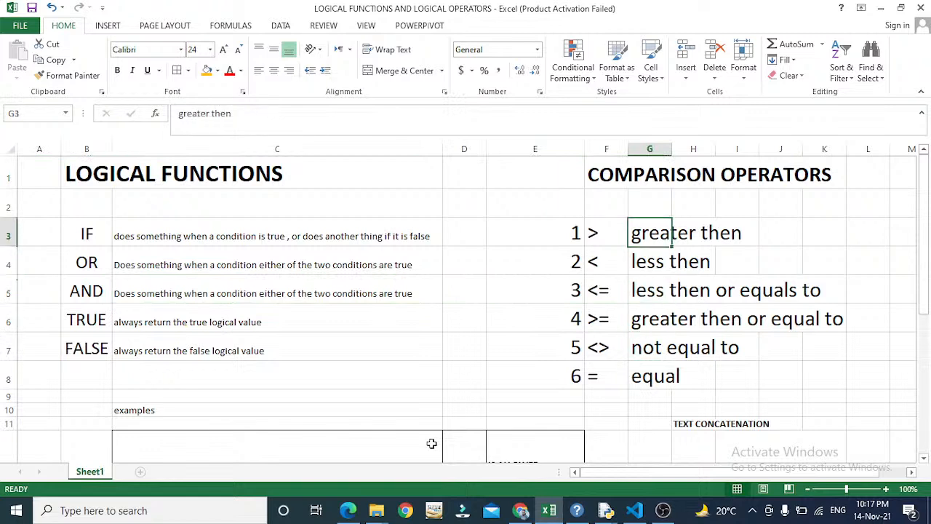
key(Down)
key(Down)
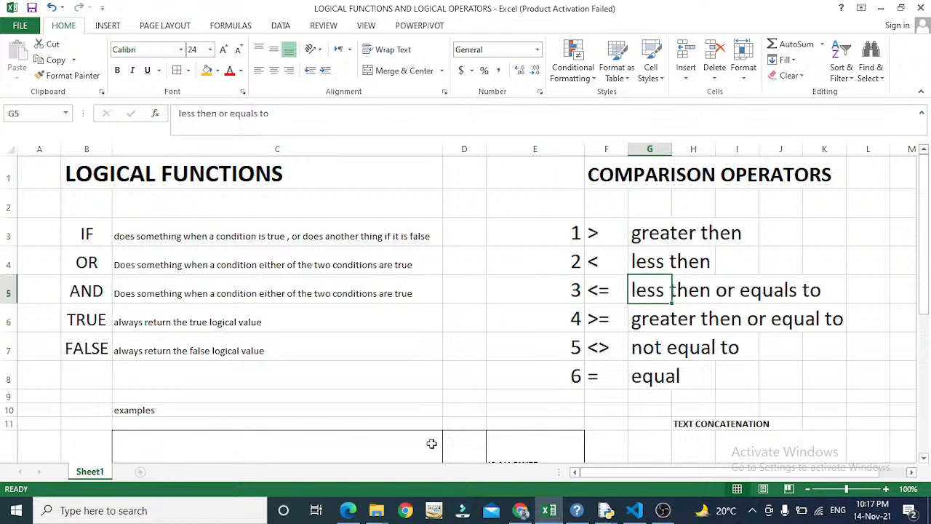
key(Down)
key(Down)
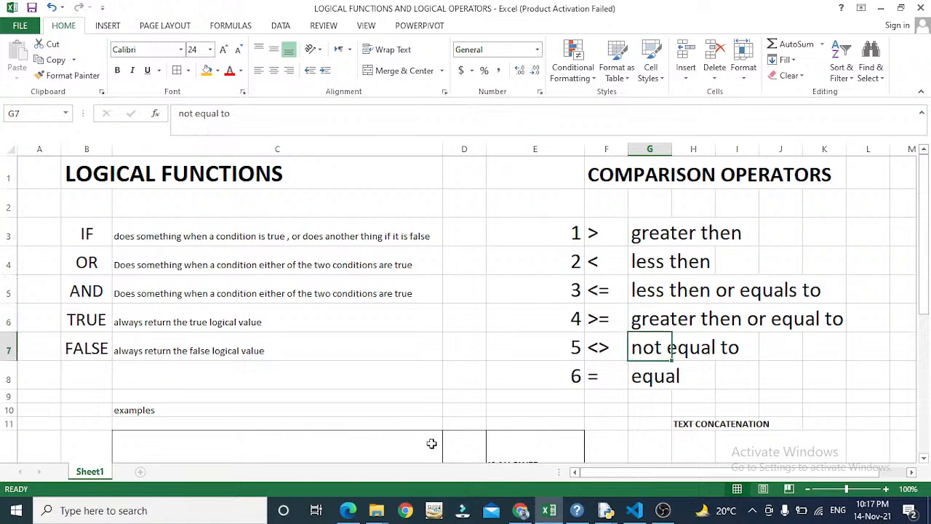
key(Down)
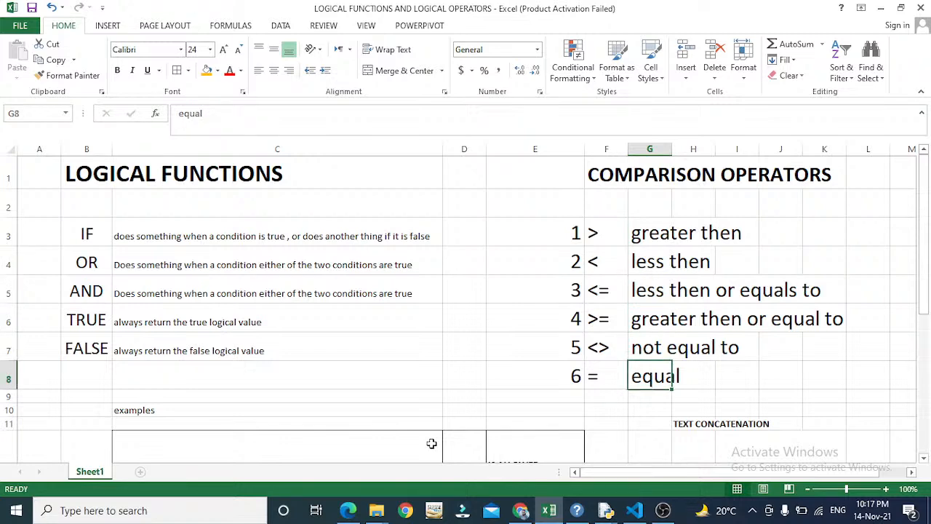
key(Down)
key(Down)
key(Down)
key(Down)
key(Down)
key(Down)
key(Down)
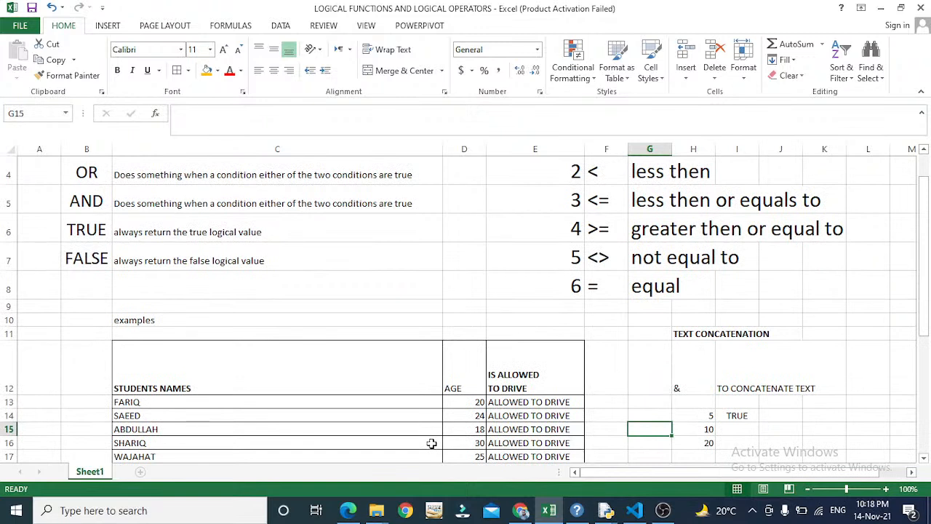
key(Down)
key(Down)
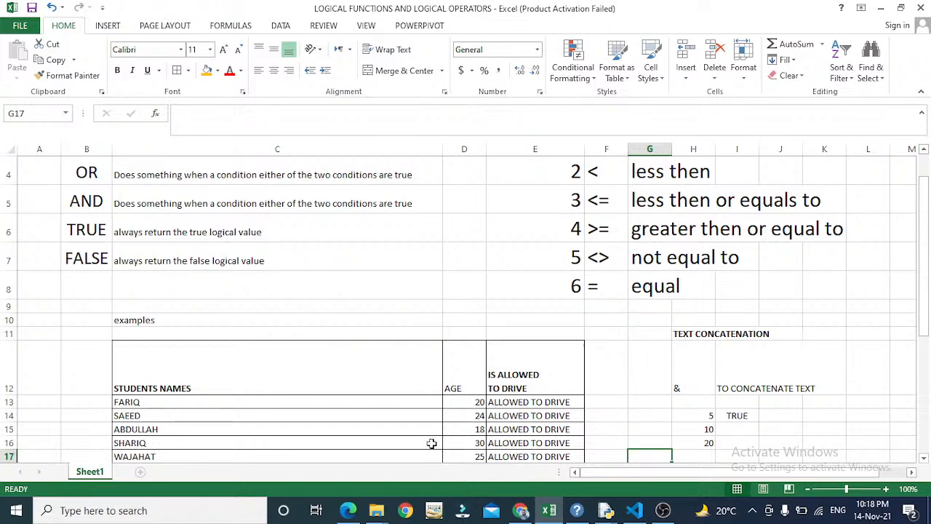
key(Down)
key(Down)
key(Down)
key(Down)
key(Down)
key(Down)
key(Down)
key(Down)
key(Down)
key(Down)
key(Down)
key(Down)
key(Down)
key(Down)
key(Down)
key(Down)
key(Down)
key(Down)
key(Down)
key(Down)
key(Home)
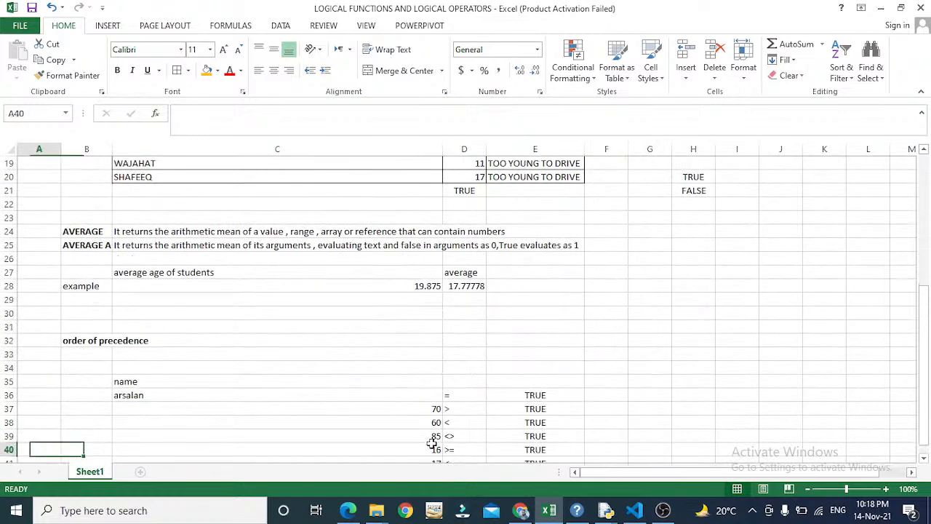
key(Down)
key(Down)
key(Down)
key(Down)
key(Down)
key(Down)
key(Down)
key(Down)
key(Down)
key(Down)
key(Down)
key(Down)
key(Right)
key(Right)
- Enter a first name in C45 and a last name in D45
key(Up)
key(Up)
key(Up)
key(Up)
key(Up)
key(Up)
key(Up)
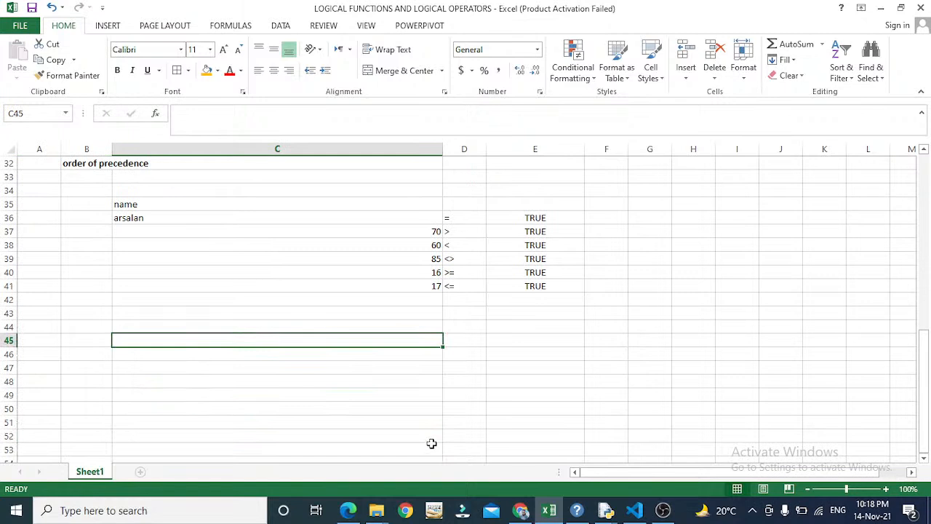
text(a)
key(BackSpace)
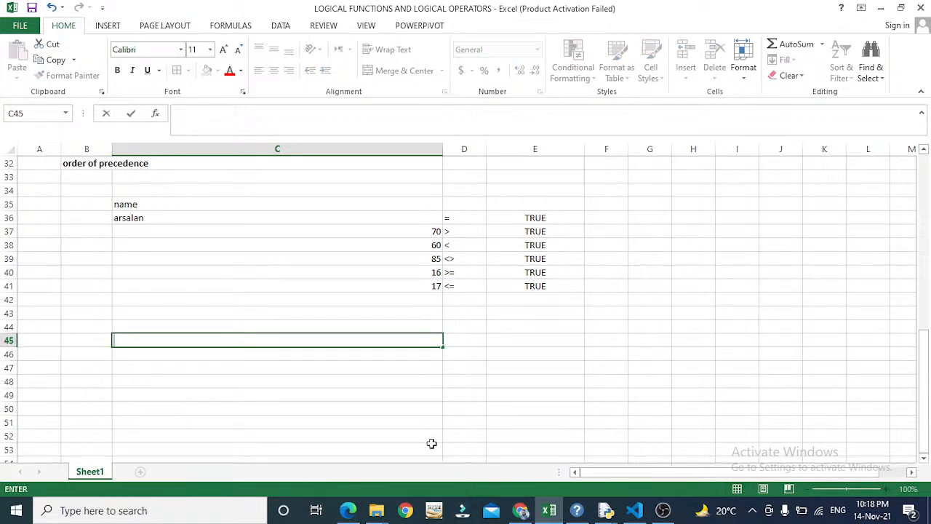
key(Return)
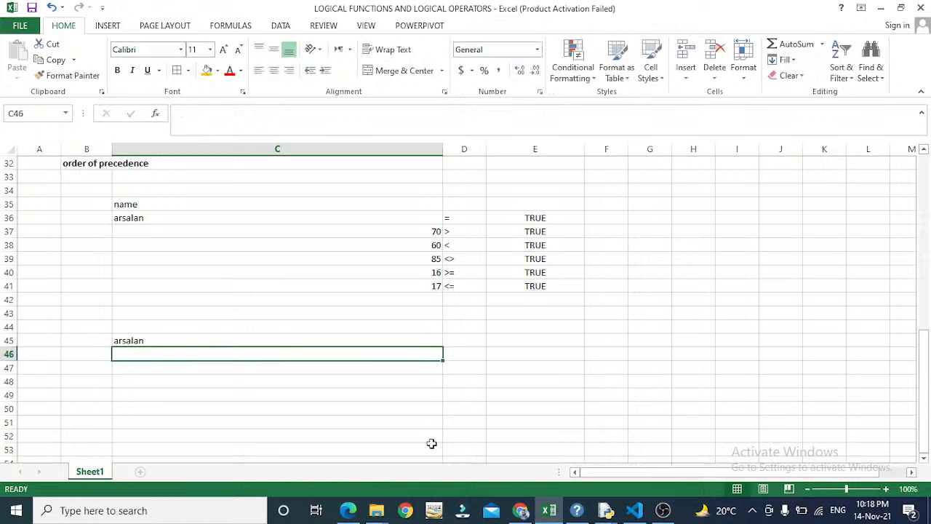
key(Up)
key(Right)
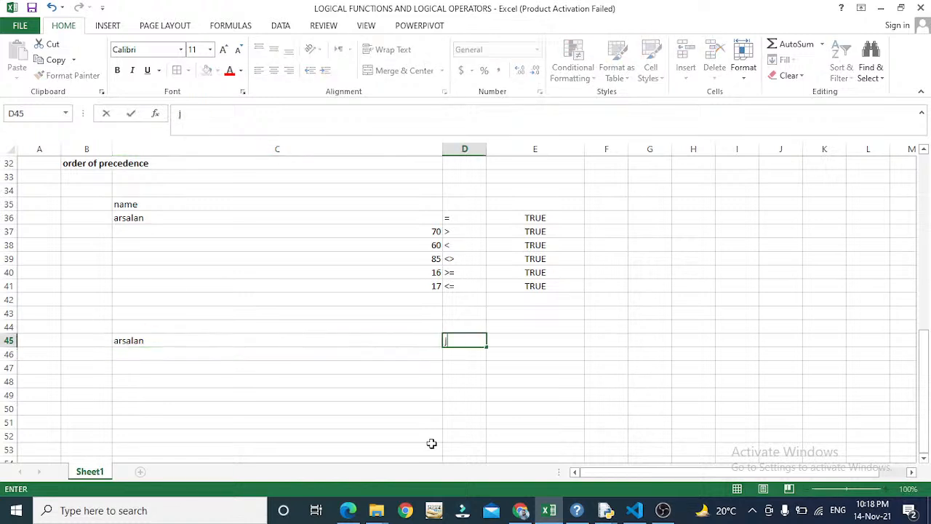
key(Return)
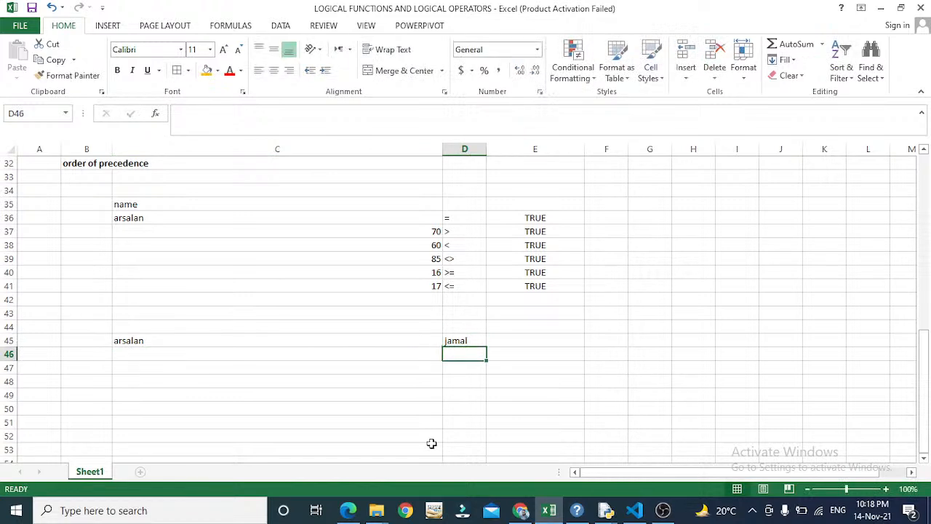
- Enter =CONCATENATE(C45," ",D45) in E45 to show the full name with a space
key(Up)
key(Right)
text(=)
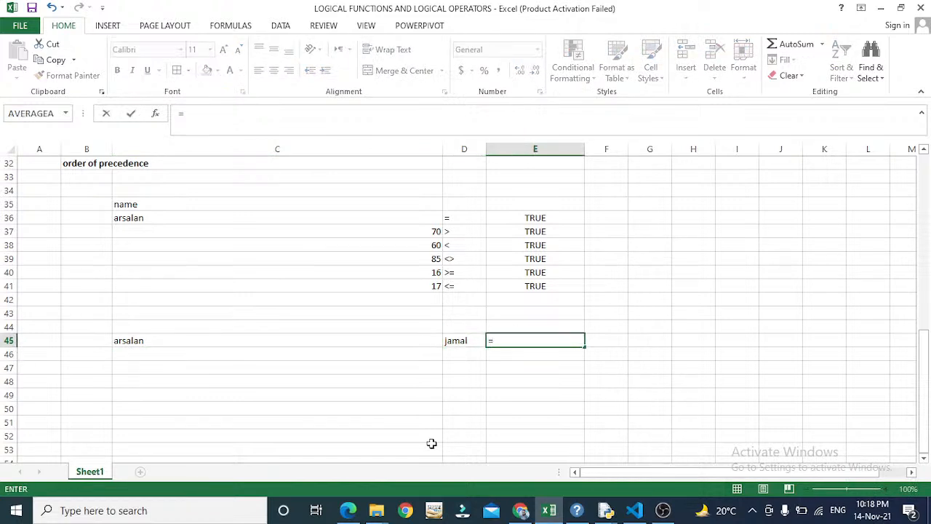
text(conte)
text(n)
key(BackSpace)
key(BackSpace)
key(BackSpace)
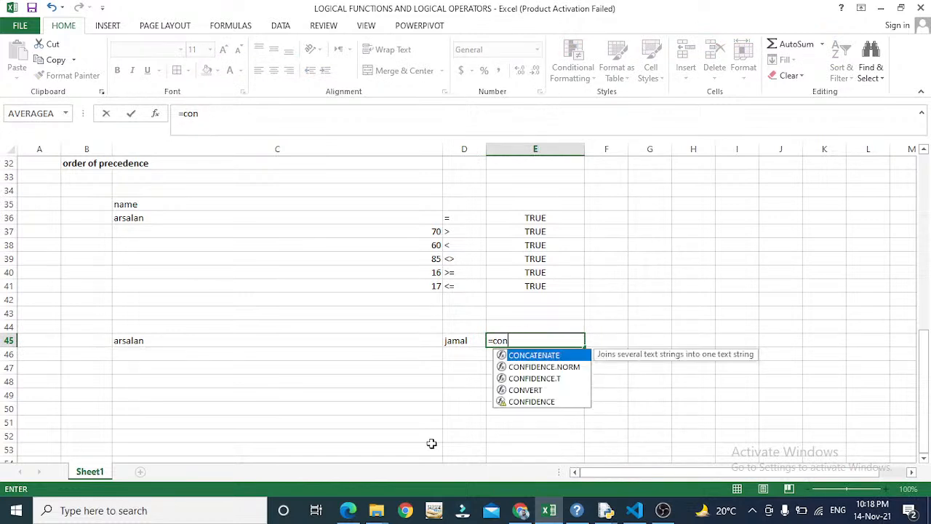
text(ncate)
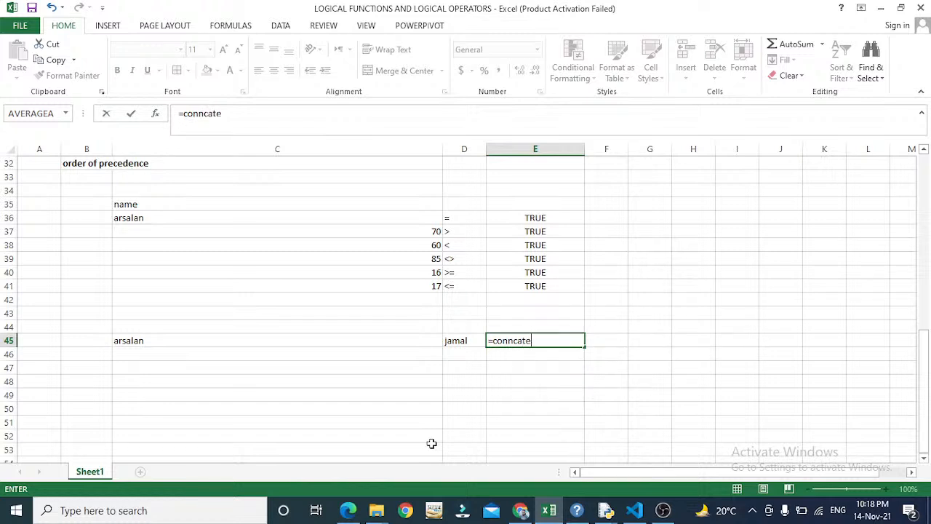
text(nate)
key(BackSpace)
key(BackSpace)
key(BackSpace)
key(BackSpace)
key(BackSpace)
key(BackSpace)
key(BackSpace)
key(BackSpace)
key(BackSpace)
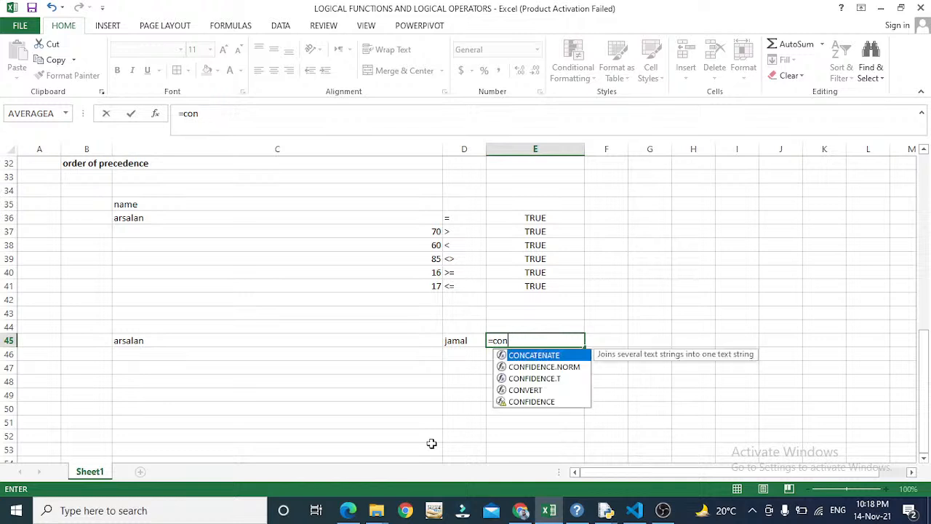
text(catenate)
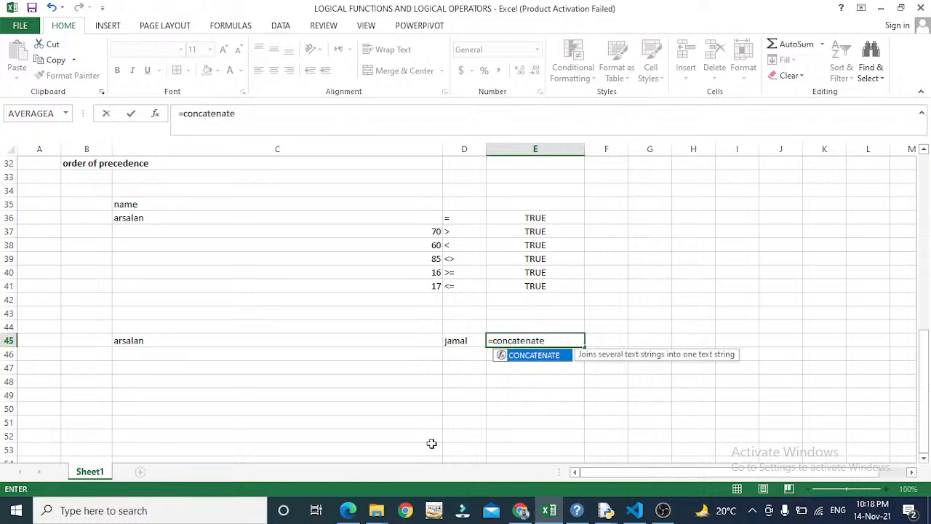
text(()
key(Left)
key(Left)
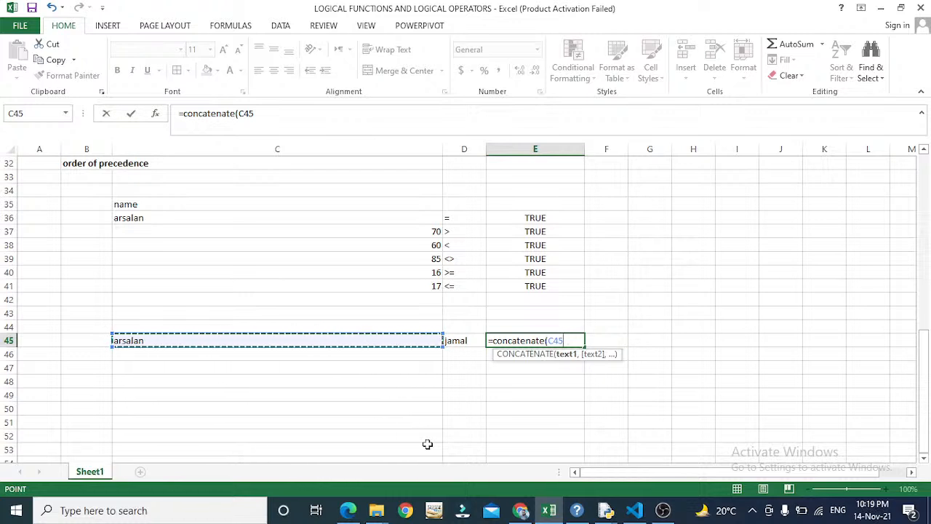
text(,)
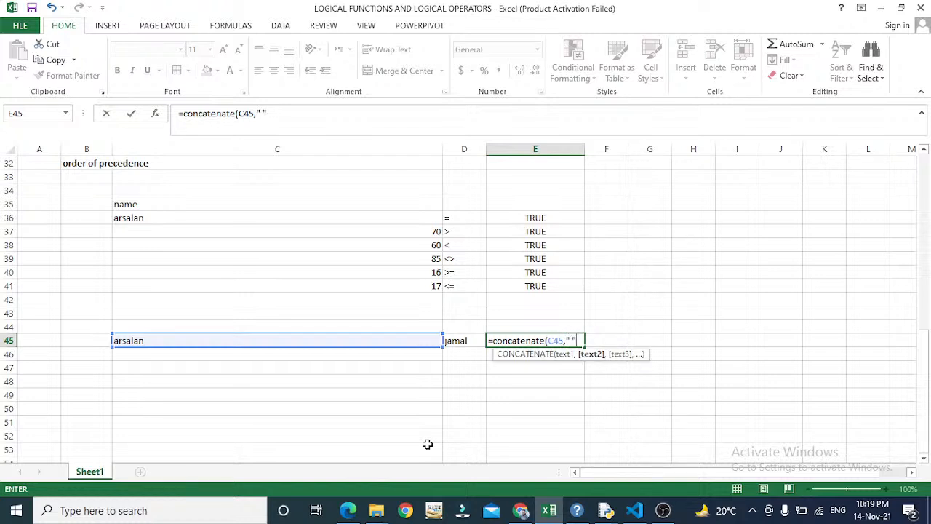
text(,)
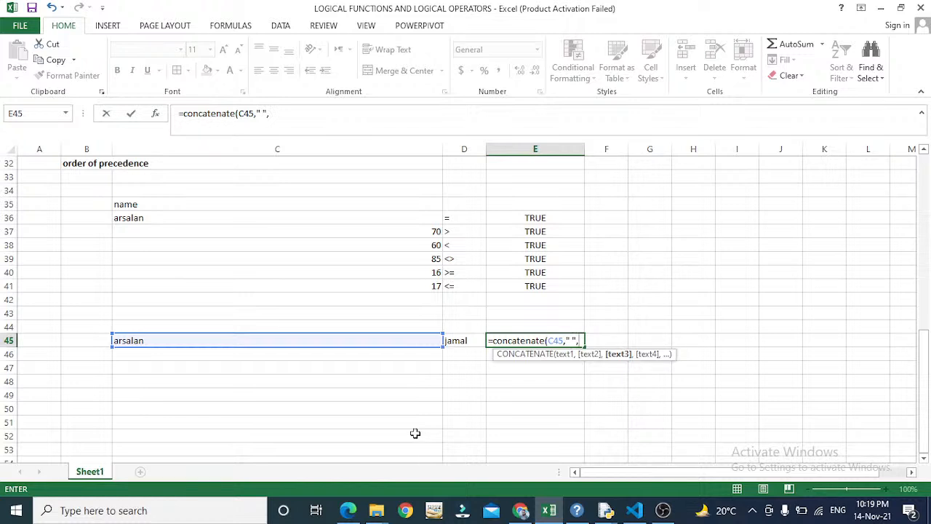
click(472, 343)
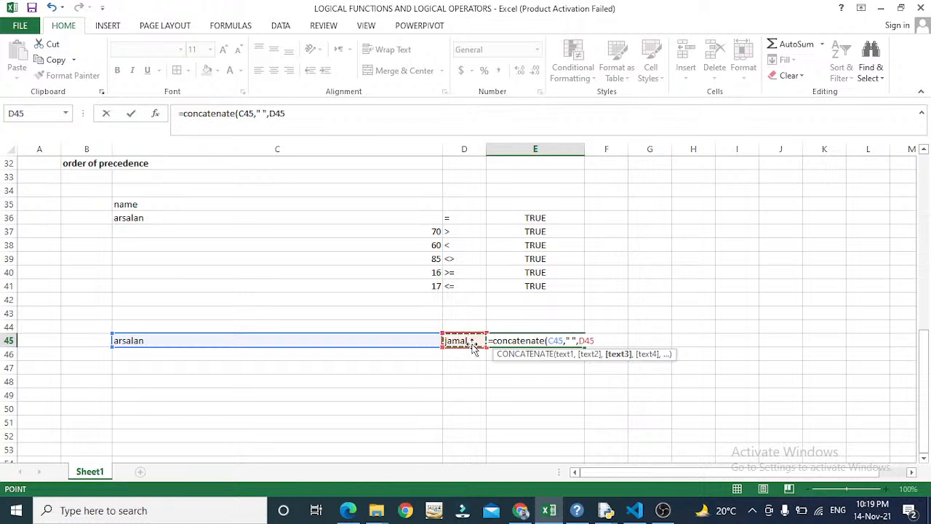
key(Return)
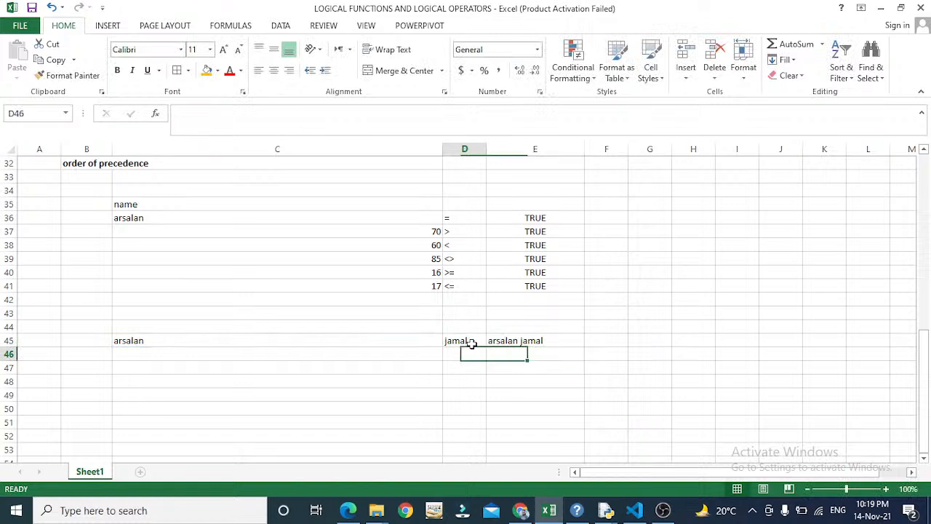
key(Left)
key(Left)
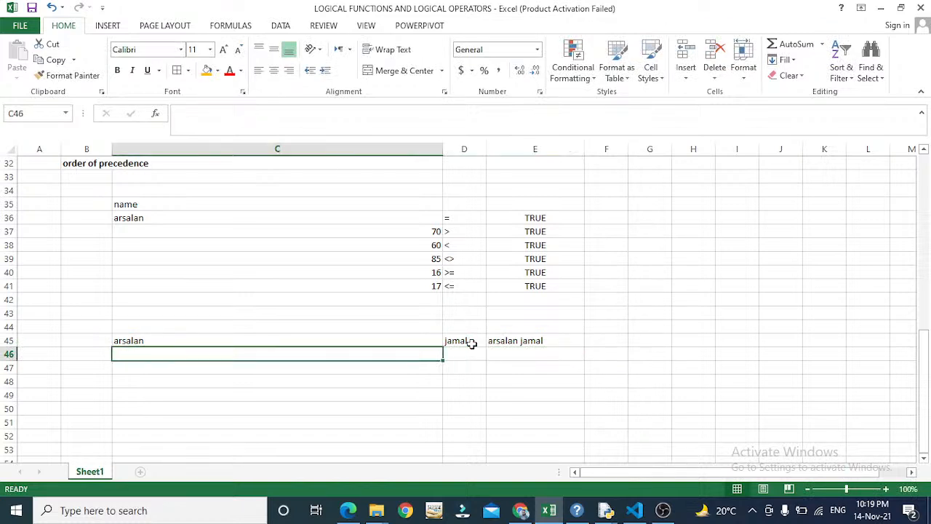
key(Up)
key(Right)
key(Right)
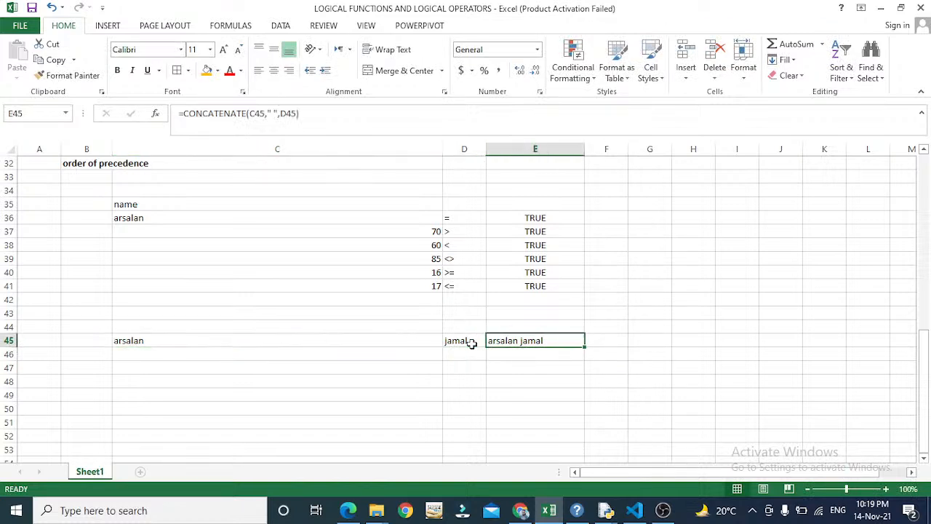
key(Down)
- Make a first attempt at an ampersand formula in E46, abandoning the malformed entry
text(=)
key(BackSpace)
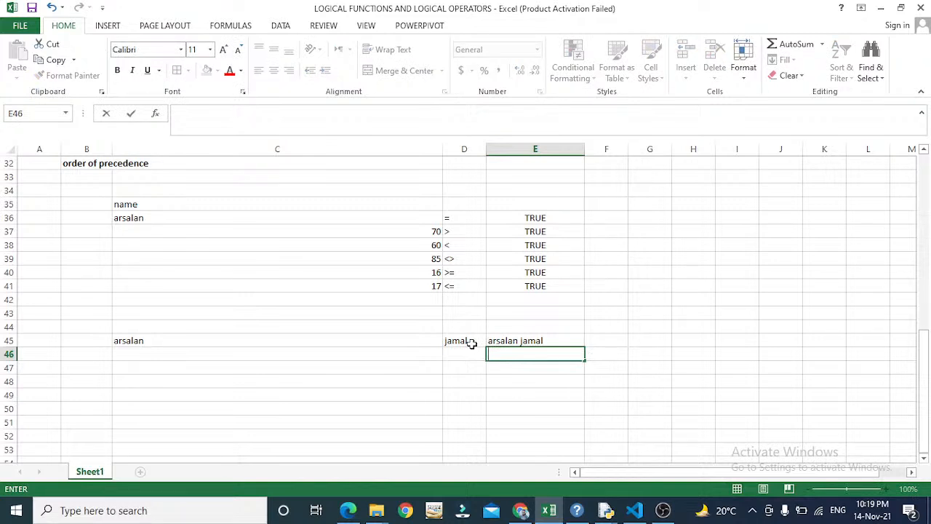
text(=)
key(BackSpace)
text(=&)
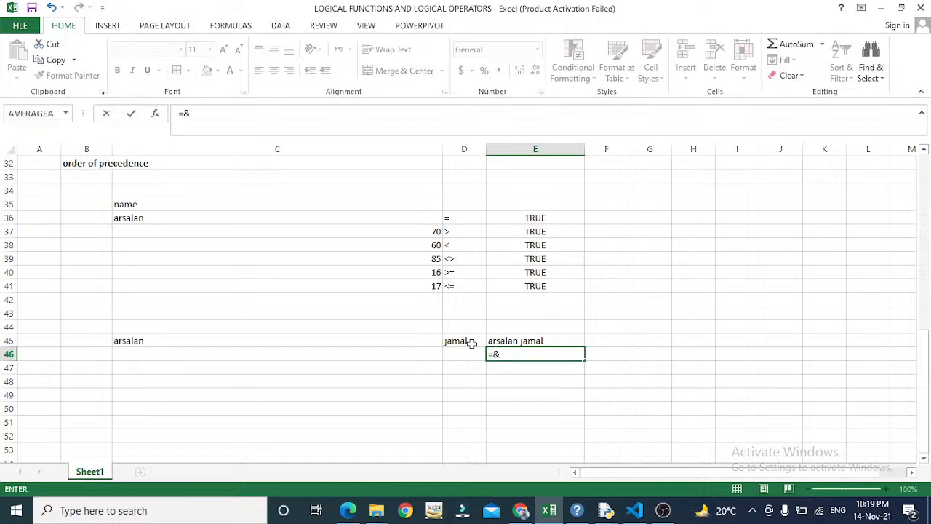
text(")
key(Left)
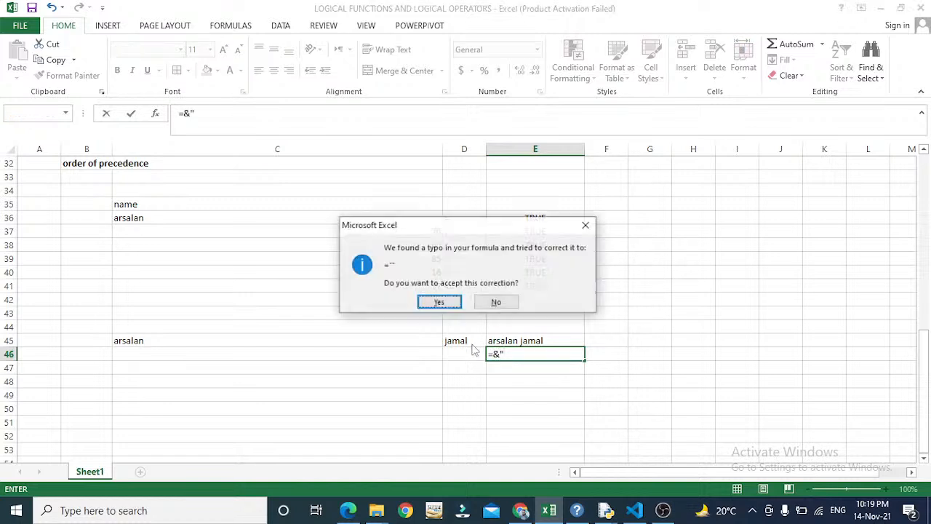
key(Return)
key(Up)
key(Down)
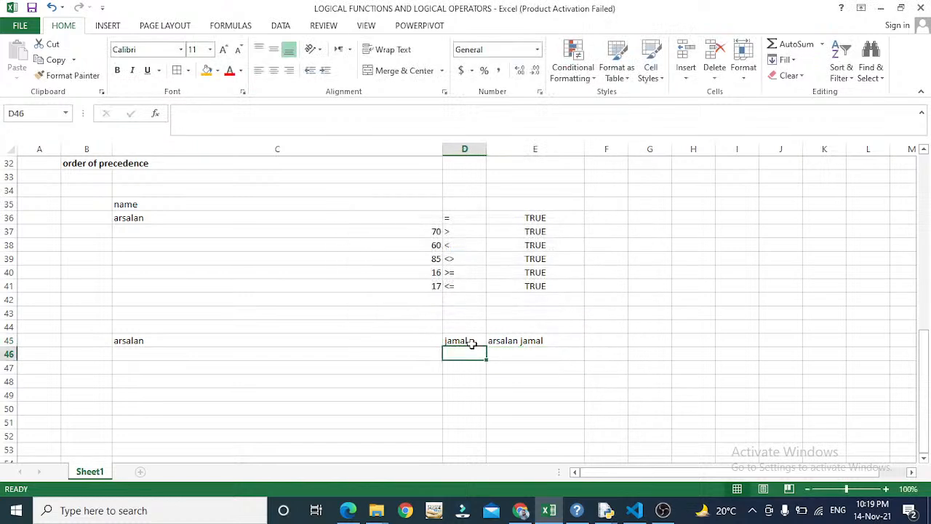
key(Right)
- Enter =C45&" "&D45 in E46, accepting Excel's correction of the extra &
text(=)
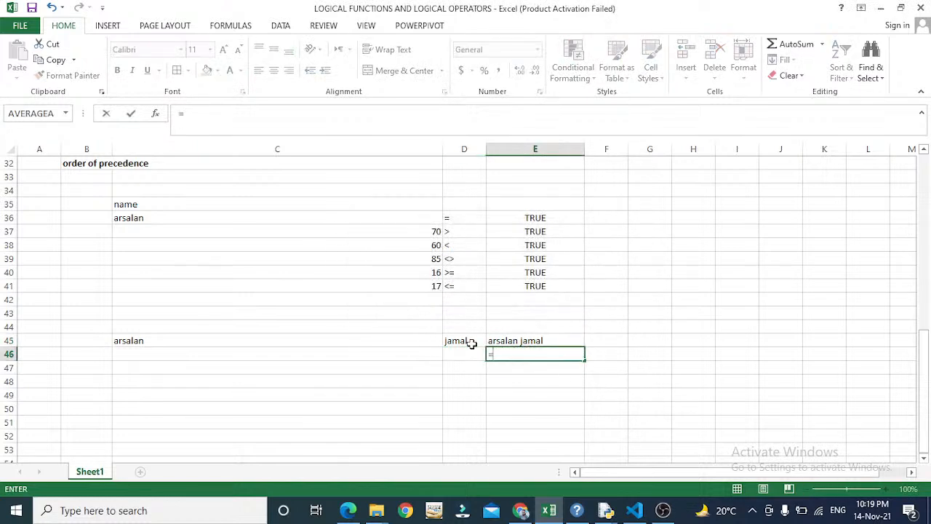
text(&)
key(BackSpace)
text(7)
key(BackSpace)
text(&")
key(BackSpace)
click(379, 340)
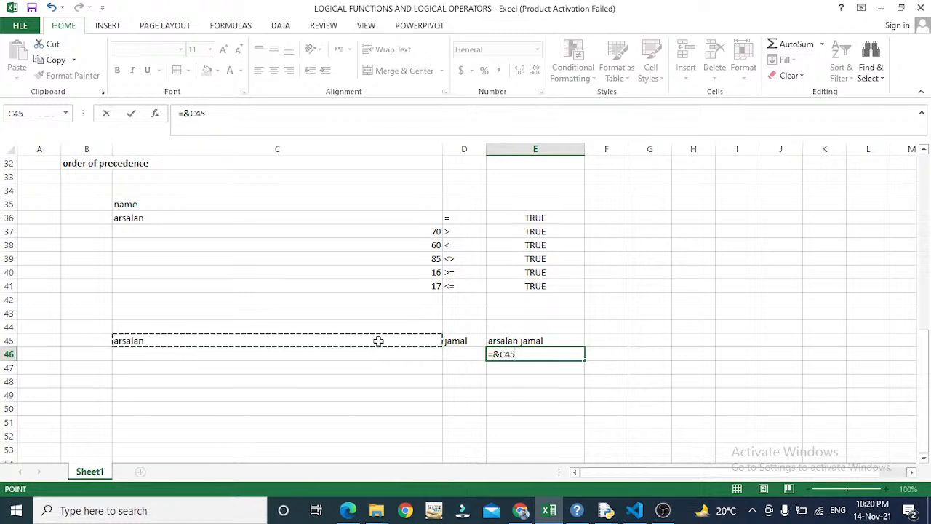
text(&)
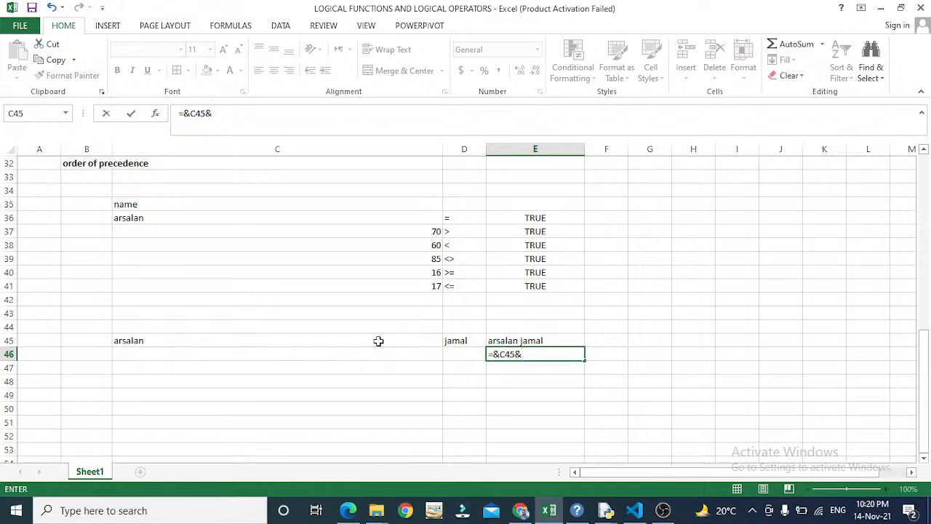
text(" "&)
click(460, 342)
key(Return)
key(Return)
key(Up)
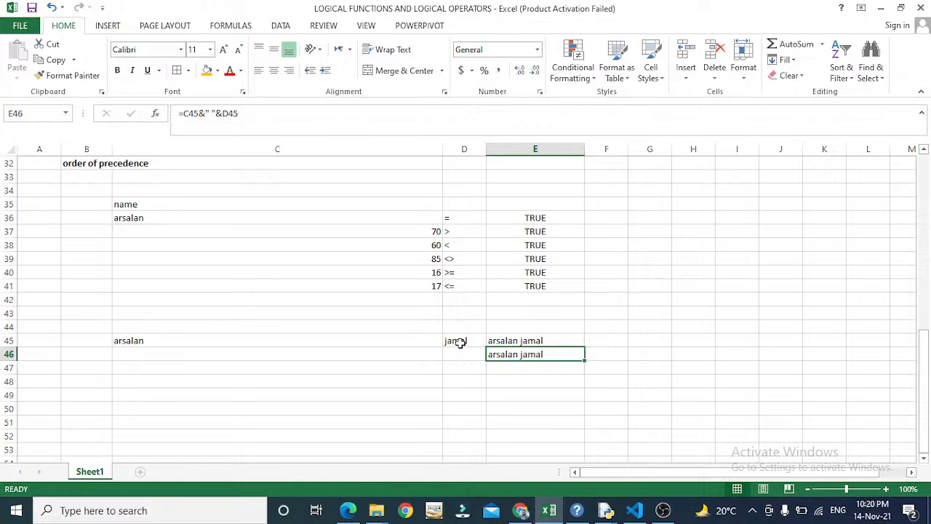
key(F2)
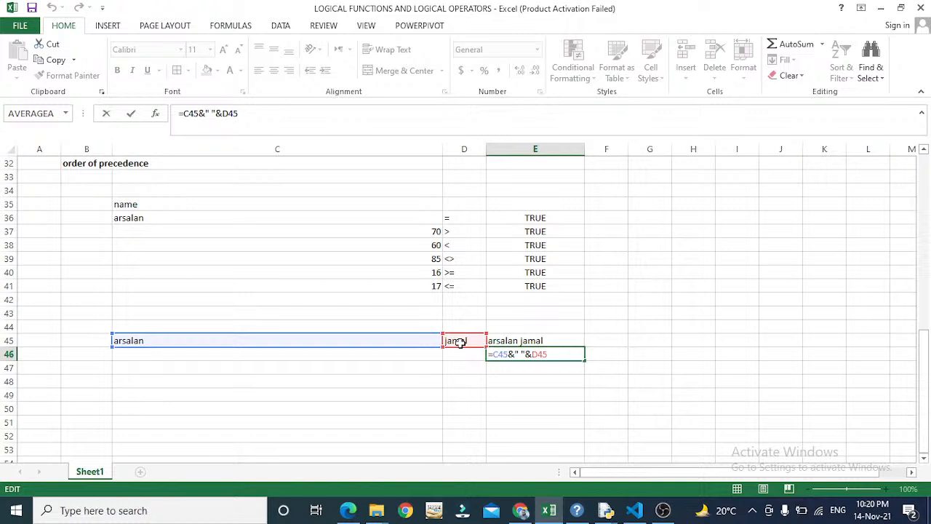
- Commit E46's formula unchanged and move up column E toward row 1
key(ctrl+Return)
key(Up)
key(Up)
key(Up)
key(Up)
key(Up)
key(Up)
key(Up)
key(Up)
key(Up)
key(Up)
key(Up)
key(Up)
key(Up)
key(Up)
key(Up)
key(Up)
key(Up)
key(Up)
key(Up)
key(Up)
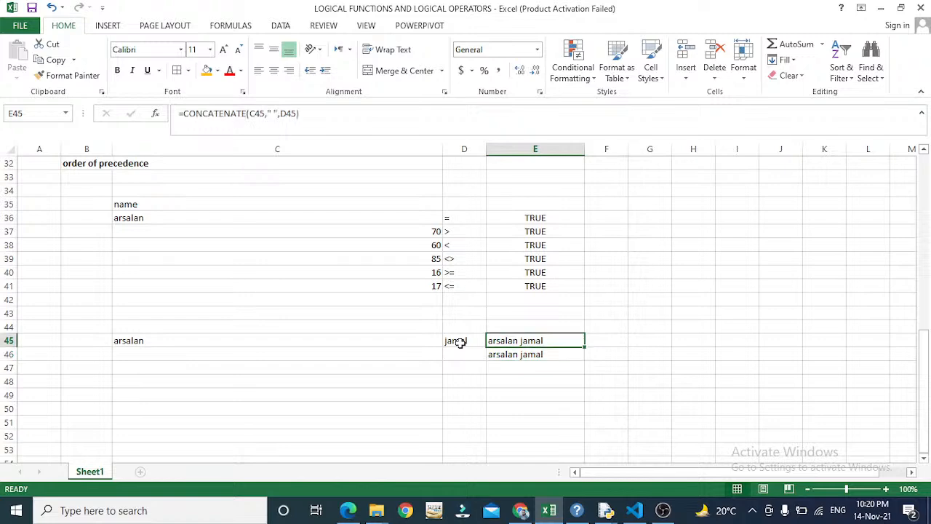
key(Up)
key(Up)
key(Up)
key(Up)
key(Up)
key(Up)
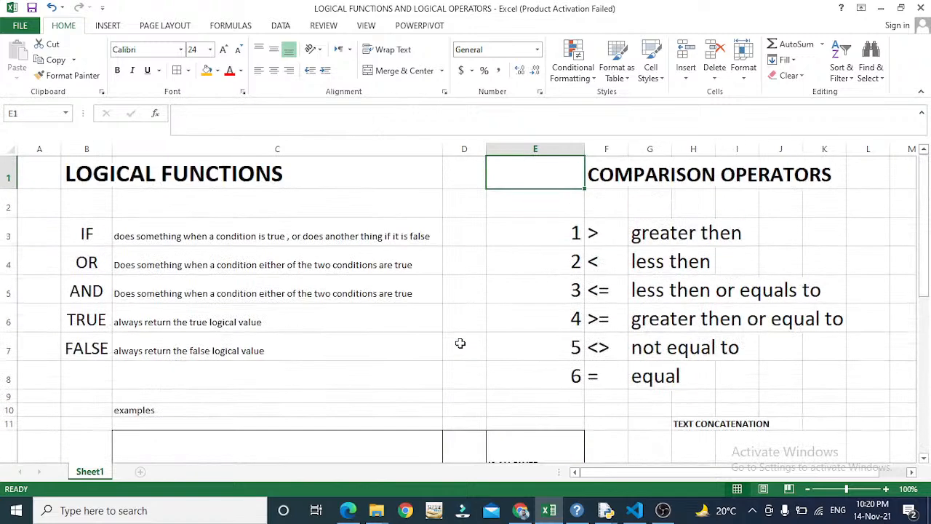
key(Down)
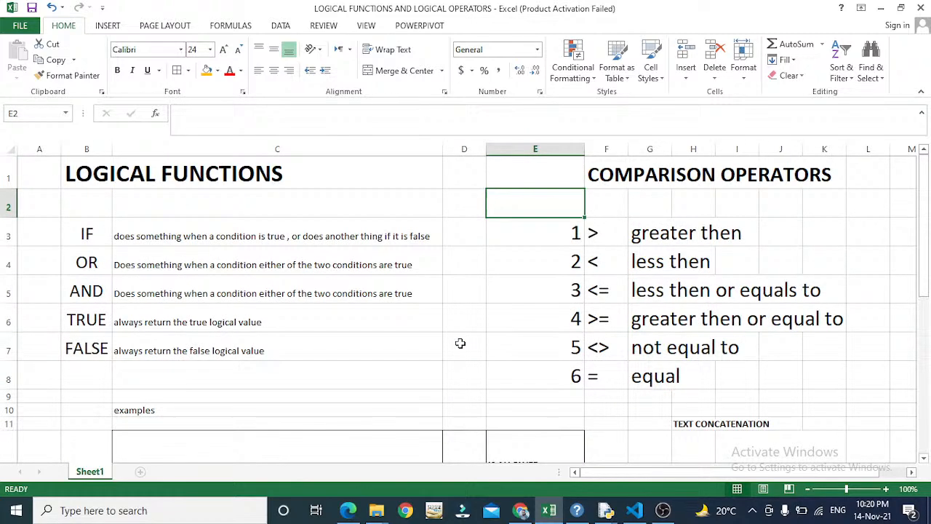
key(Up)
key(Up)
key(Up)
key(Up)
key(Up)
key(Up)
key(Up)
key(Up)
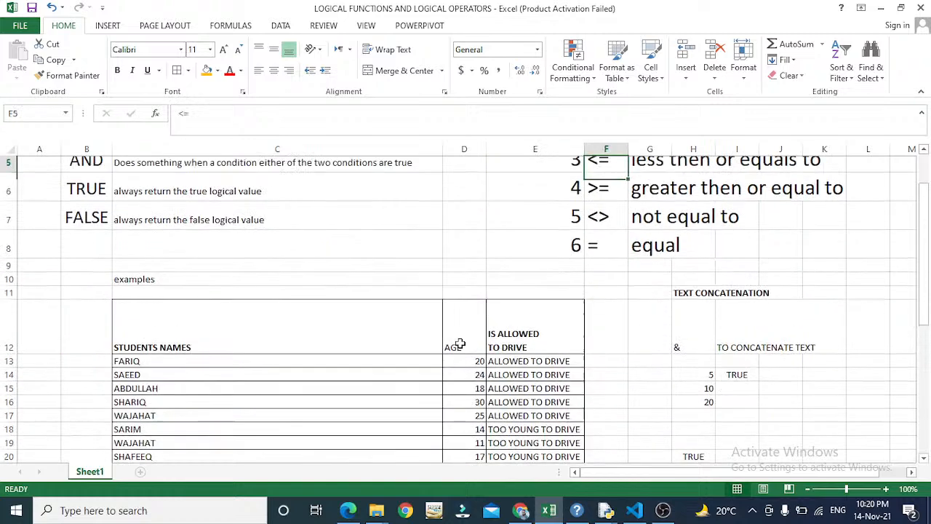
key(Left)
key(Left)
key(Left)
key(Down)
key(Down)
key(Down)
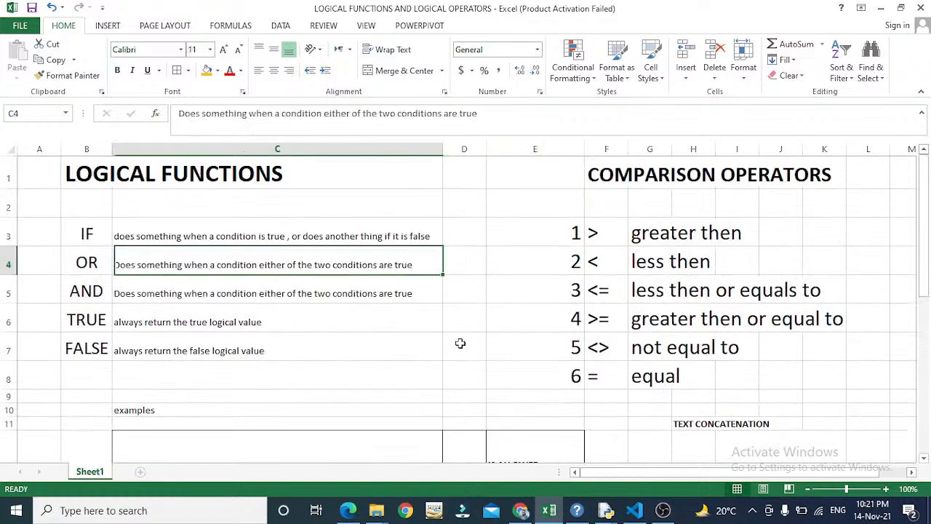
key(Left)
key(Down)
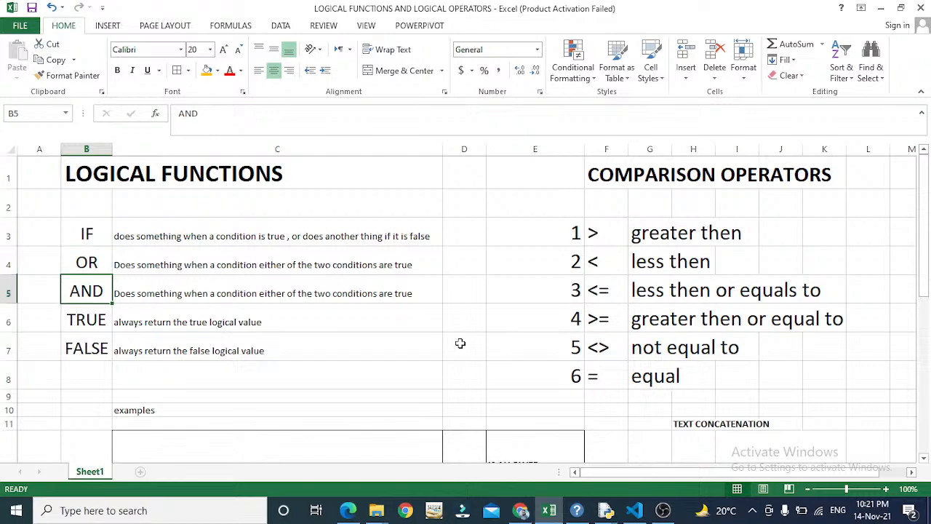
key(Down)
key(Down)
key(Down)
key(Down)
key(Down)
key(Down)
key(Down)
key(Down)
key(Down)
key(Down)
key(Down)
key(Down)
key(Down)
key(Down)
key(Down)
key(Down)
key(Down)
key(Down)
key(Down)
key(Down)
key(Down)
key(Down)
key(Down)
key(Down)
key(Down)
key(Down)
key(Down)
key(Down)
key(Down)
key(Down)
key(Down)
key(Down)
key(Down)
key(Down)
key(Down)
key(Down)
key(Down)
key(Down)
key(Down)
key(Down)
key(Up)
key(Up)
key(Up)
key(Up)
key(Up)
key(Up)
key(Up)
key(Up)
key(Up)
key(Up)
key(Up)
key(Up)
key(Up)
key(Up)
key(Up)
key(Up)
key(Up)
key(Up)
key(Up)
key(Up)
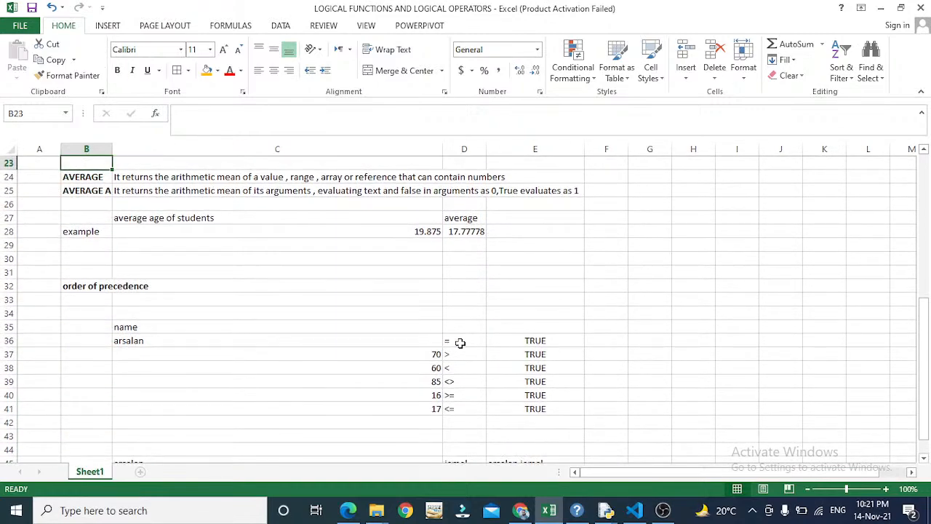
key(Down)
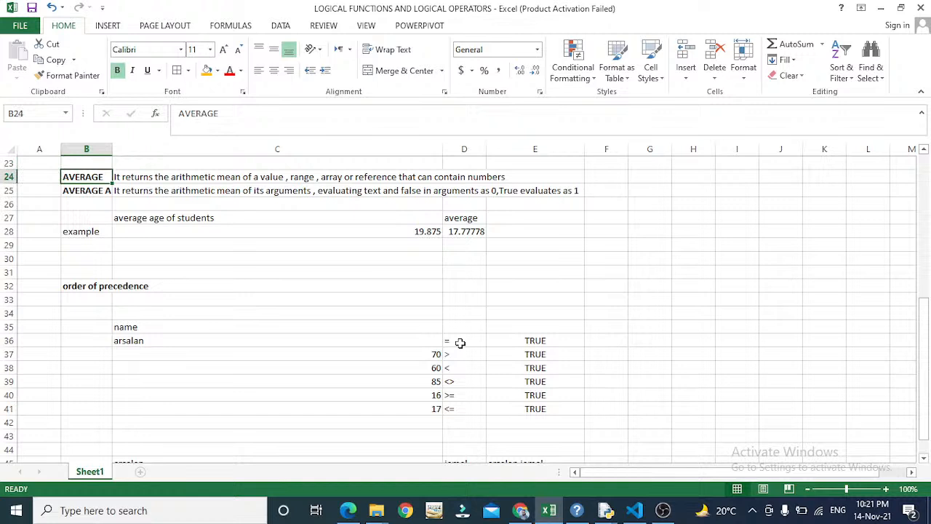
key(Down)
key(Up)
key(Right)
key(Down)
key(Down)
key(Down)
key(Down)
key(Down)
key(Down)
key(Down)
key(Down)
key(Down)
key(Down)
key(Down)
key(Down)
key(Down)
key(Down)
key(Down)
key(Down)
key(Down)
key(Down)
key(Down)
key(Down)
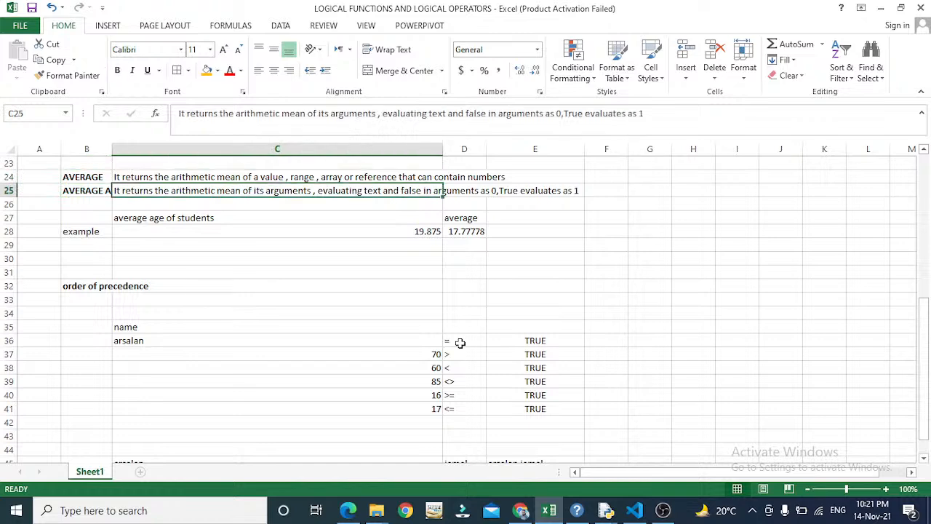
- Type the label AVERAGE into C59, correcting typos along the way
key(Up)
key(Up)
key(Up)
key(Up)
key(Up)
key(Up)
key(Up)
key(Up)
key(Up)
key(Up)
key(Up)
key(Up)
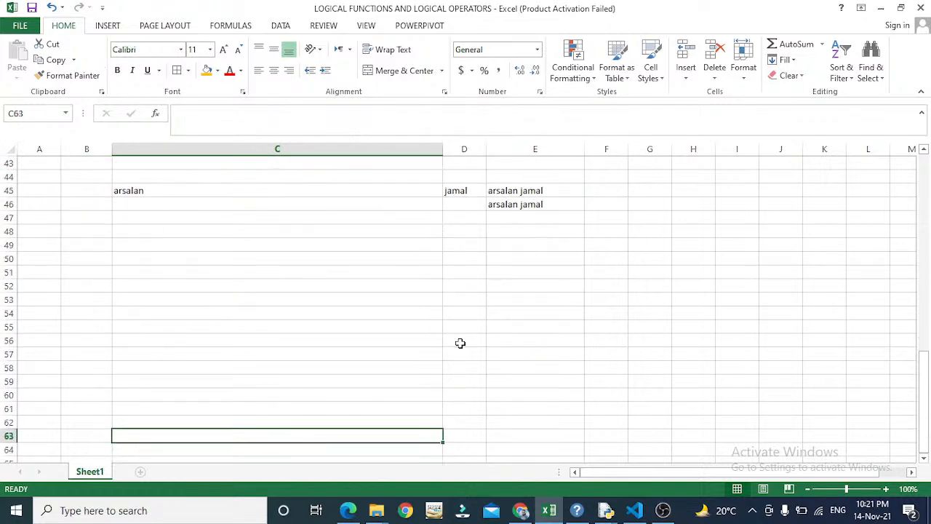
key(Left)
key(Up)
key(Up)
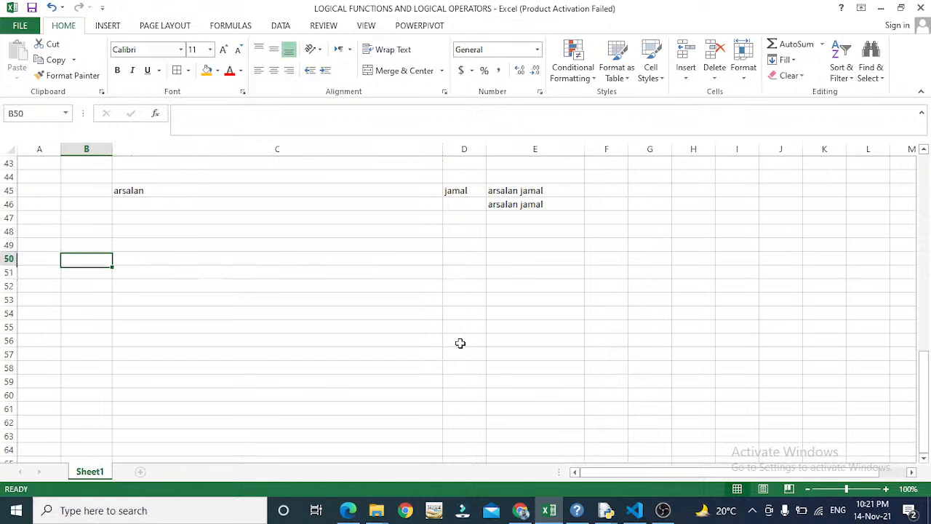
click(416, 381)
text(avega)
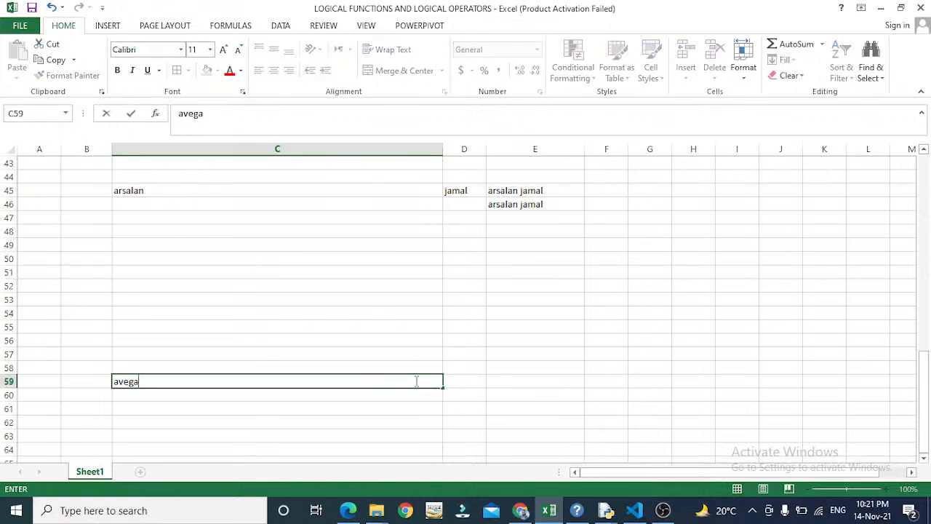
key(BackSpace)
key(BackSpace)
key(BackSpace)
key(BackSpace)
key(BackSpace)
text(AVERG)
key(BackSpace)
text(AGE)
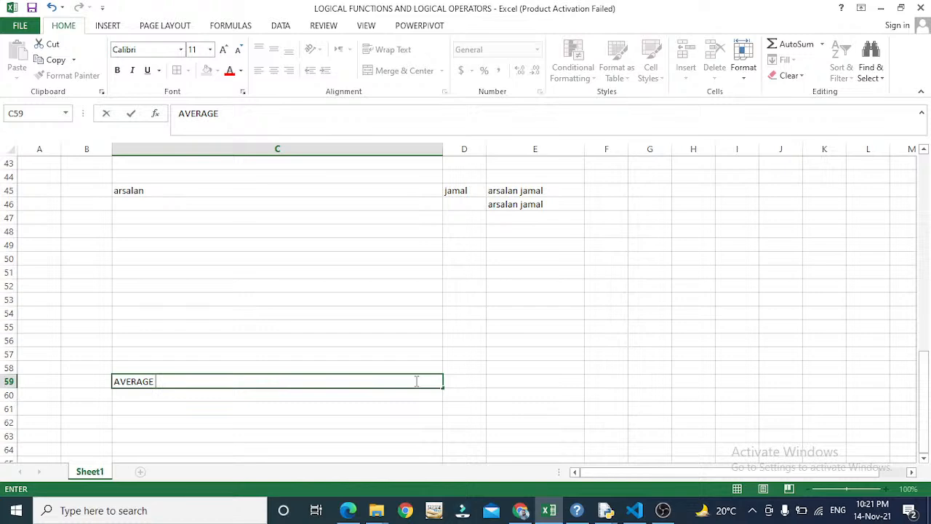
key(Return)
key(Up)
key(Up)
key(Up)
key(Up)
key(Up)
key(Up)
key(Up)
key(Up)
key(Up)
key(Up)
key(Up)
key(Up)
key(Up)
key(Up)
key(Up)
key(Up)
key(Up)
key(Up)
key(Up)
key(Up)
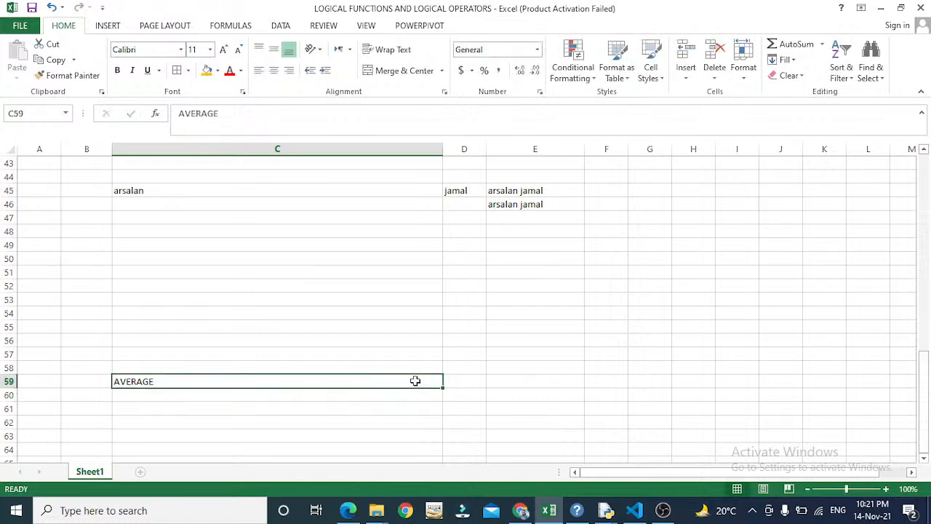
key(Up)
key(Up)
key(Up)
key(Up)
key(Up)
key(Up)
key(Up)
key(Up)
key(Up)
key(Up)
key(Up)
key(Up)
key(Up)
key(Up)
key(Up)
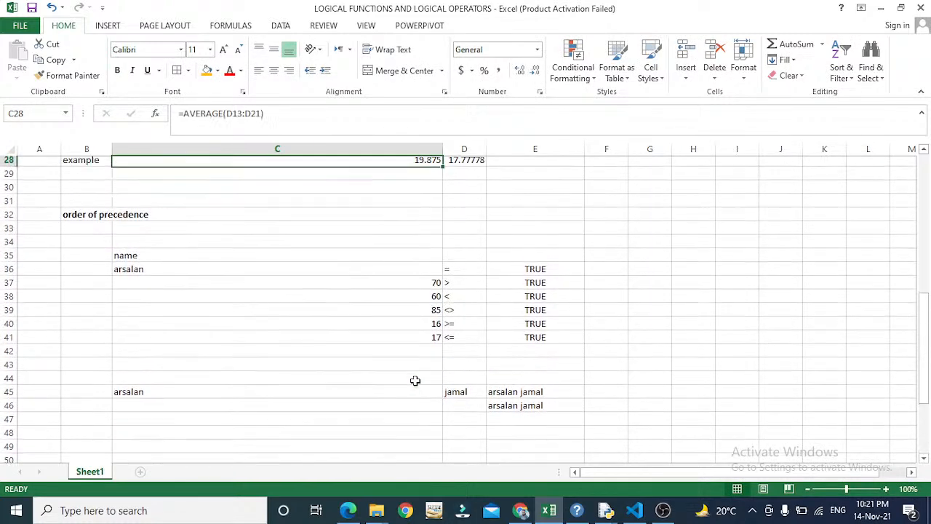
key(Up)
key(Up)
key(Down)
key(Down)
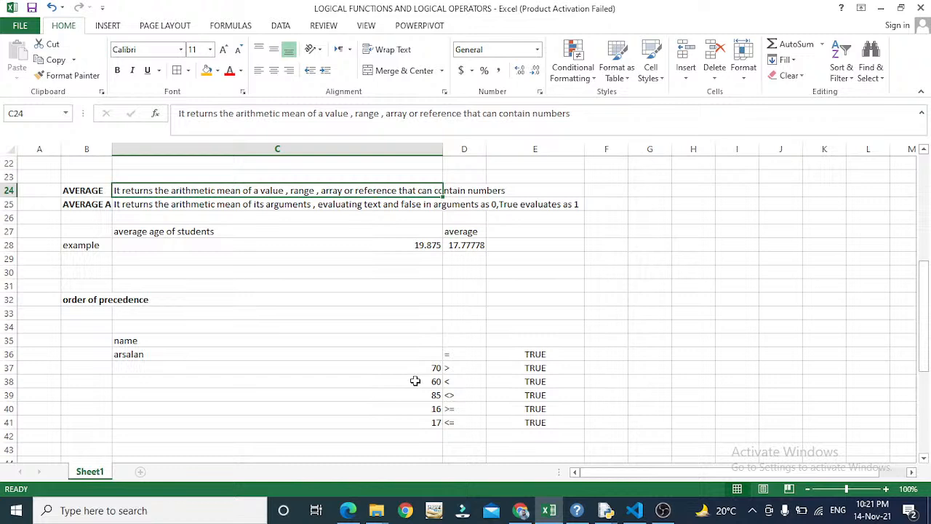
key(Down)
key(Down)
key(Down)
key(Down)
key(Down)
key(Down)
key(Down)
key(Down)
key(Down)
key(Down)
key(Down)
key(Down)
key(Down)
key(Down)
key(Down)
key(Down)
key(Down)
key(Down)
key(Down)
key(Down)
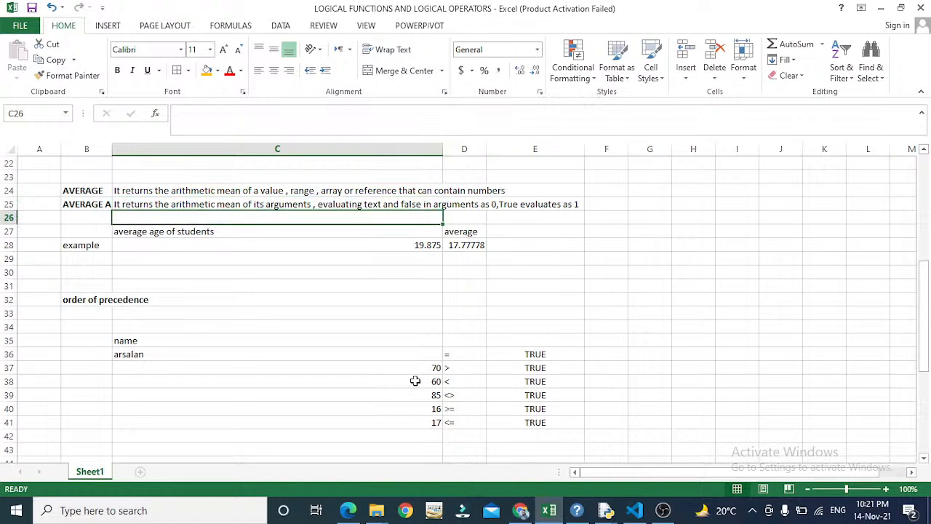
key(Down)
key(Down)
key(Down)
key(Down)
key(Down)
key(Down)
key(Down)
key(Down)
key(Down)
key(Down)
key(Down)
key(Down)
key(Down)
key(Down)
key(Down)
key(Up)
key(Up)
key(Up)
key(Up)
key(Up)
key(Up)
key(Up)
key(Up)
key(Up)
key(Up)
key(Up)
key(Up)
key(Up)
key(Up)
key(Up)
key(Up)
key(Up)
key(Up)
key(Up)
key(Up)
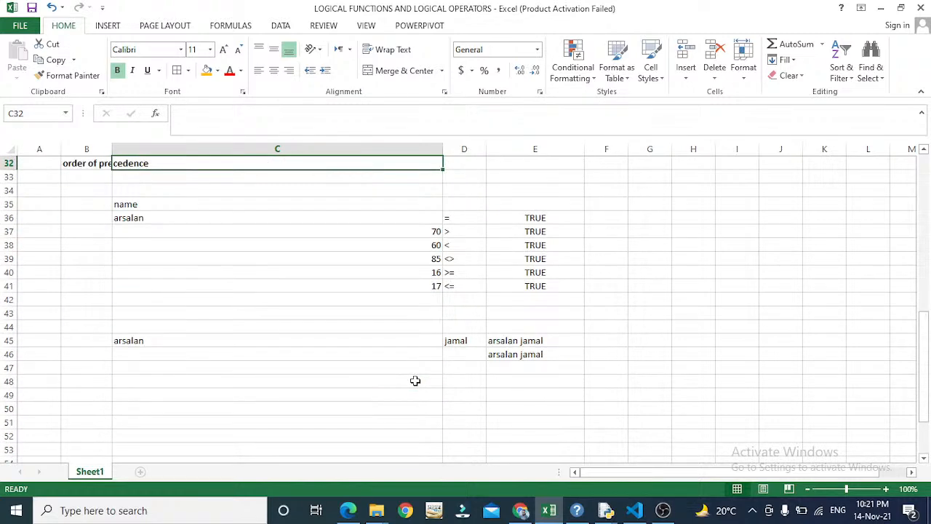
key(Up)
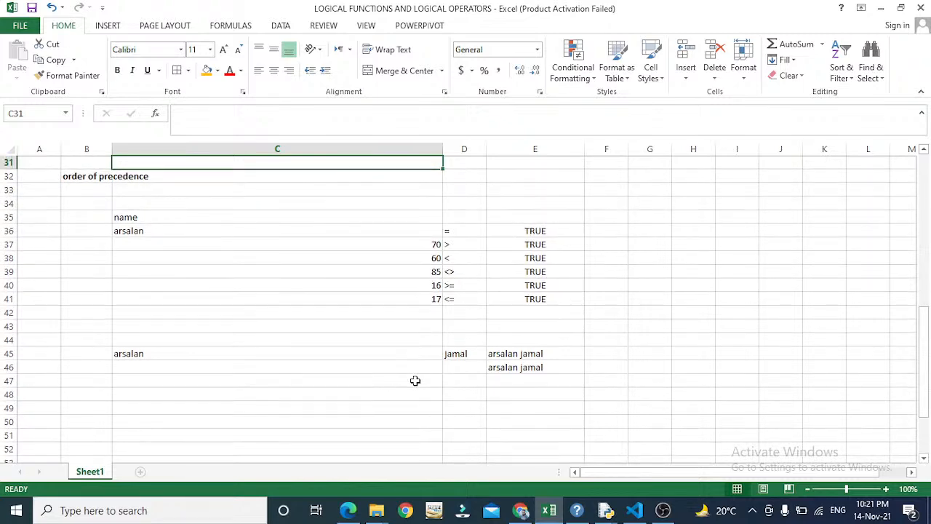
key(Up)
key(Up)
key(Up)
key(Up)
key(Up)
key(Up)
key(Up)
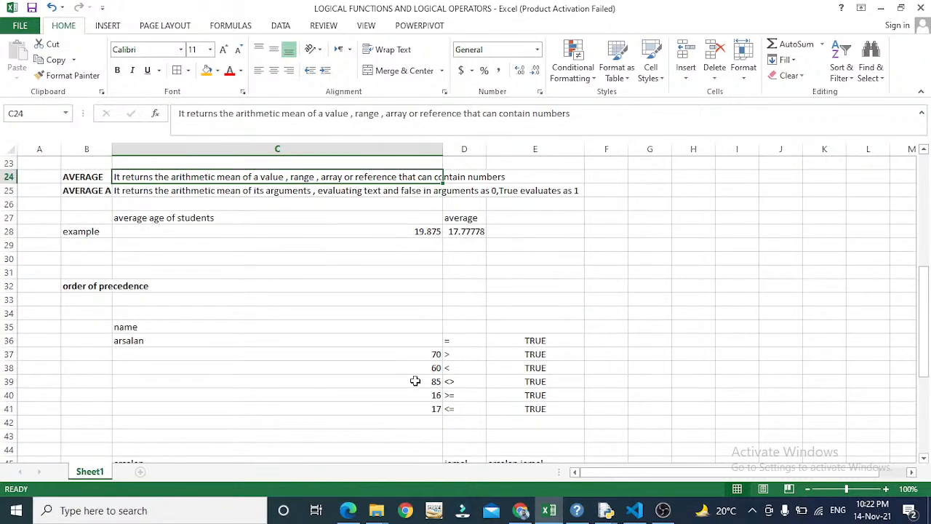
key(Left)
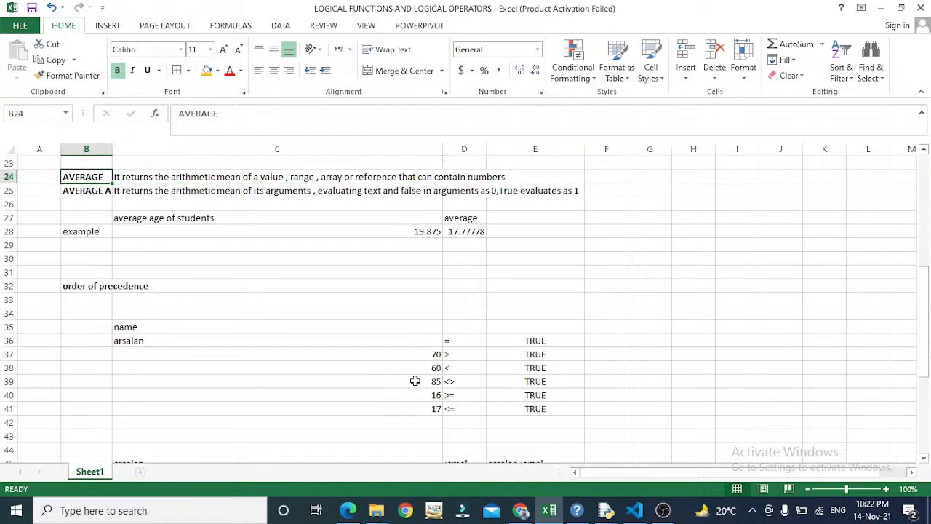
key(Down)
key(Right)
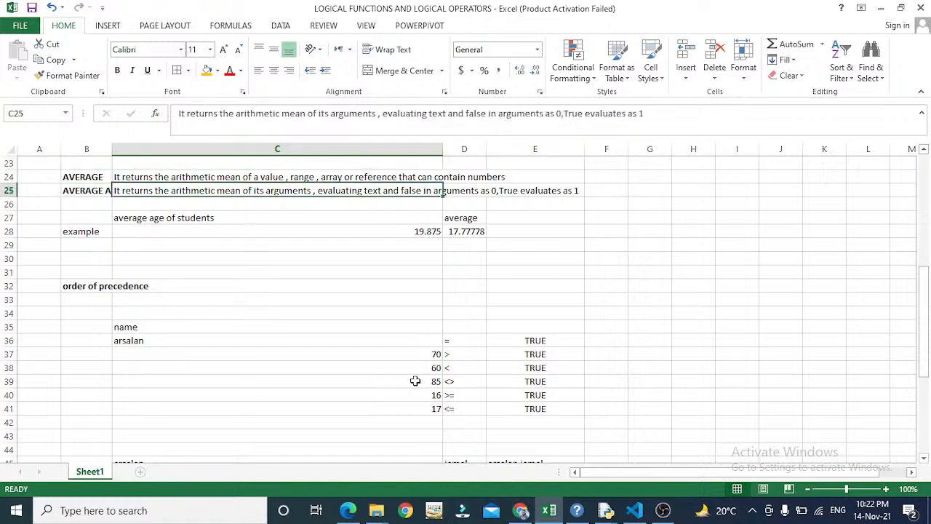
key(Up)
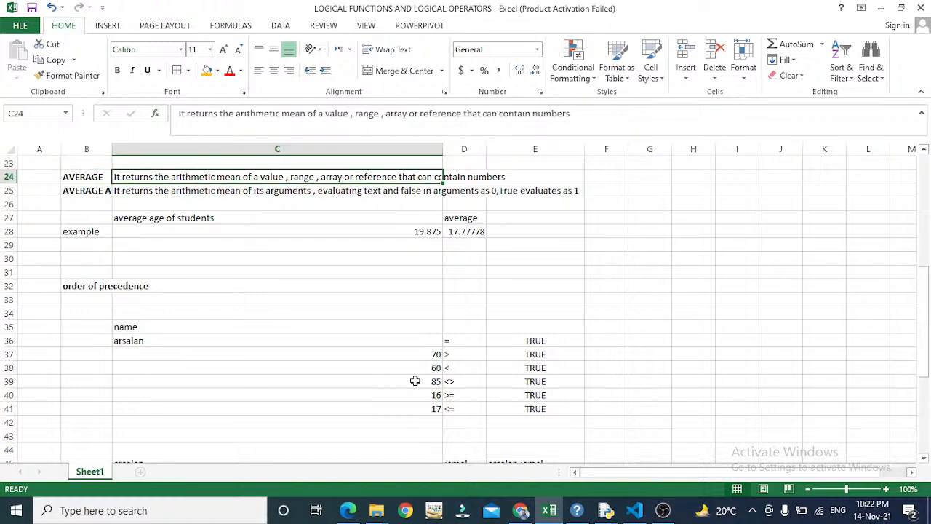
key(Left)
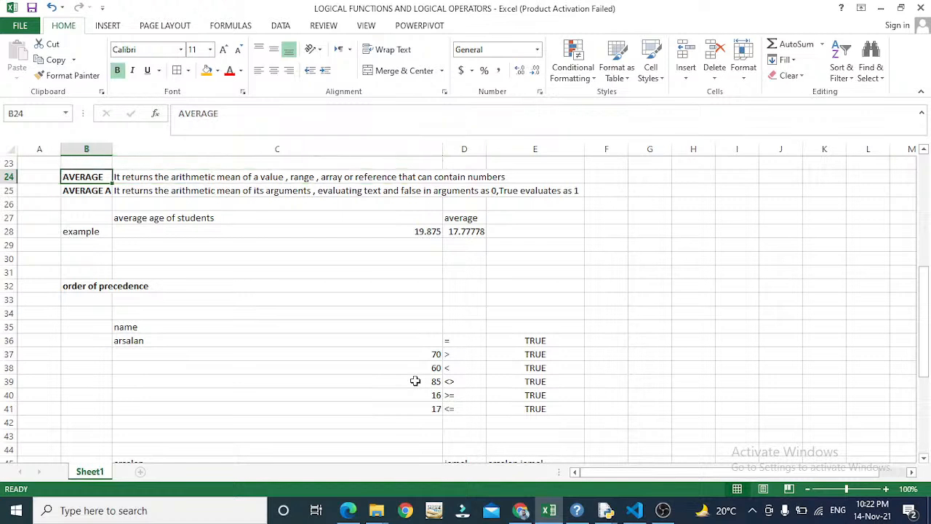
key(Down)
key(Right)
key(Up)
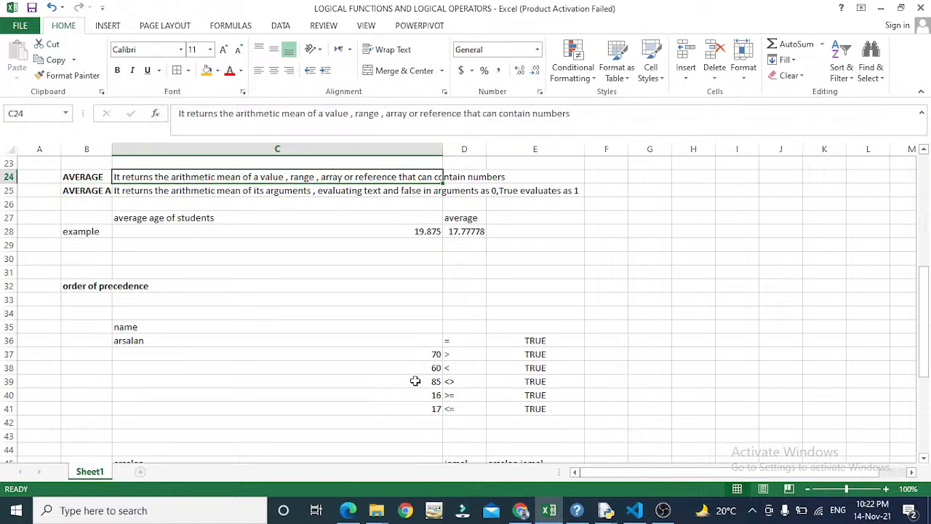
key(Down)
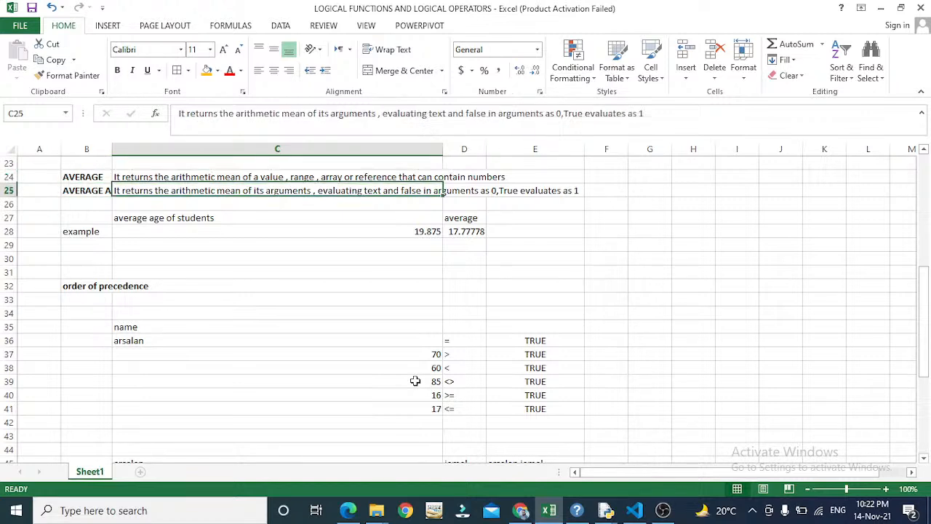
key(Up)
key(Up)
key(Up)
key(Up)
key(Up)
key(Up)
key(Up)
key(Up)
key(Up)
key(Up)
key(Up)
key(Up)
key(Up)
key(Up)
key(Up)
key(Up)
key(Up)
key(Up)
key(Up)
key(Up)
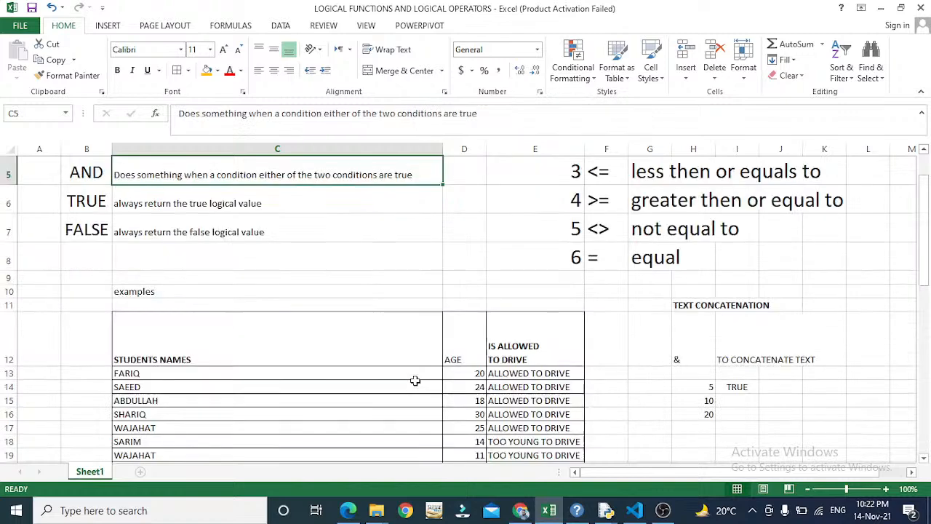
key(Down)
key(Down)
key(Down)
key(Down)
key(Down)
key(Down)
key(Down)
key(Down)
key(Down)
key(Down)
key(Down)
key(Down)
key(Down)
key(Down)
key(Down)
key(Down)
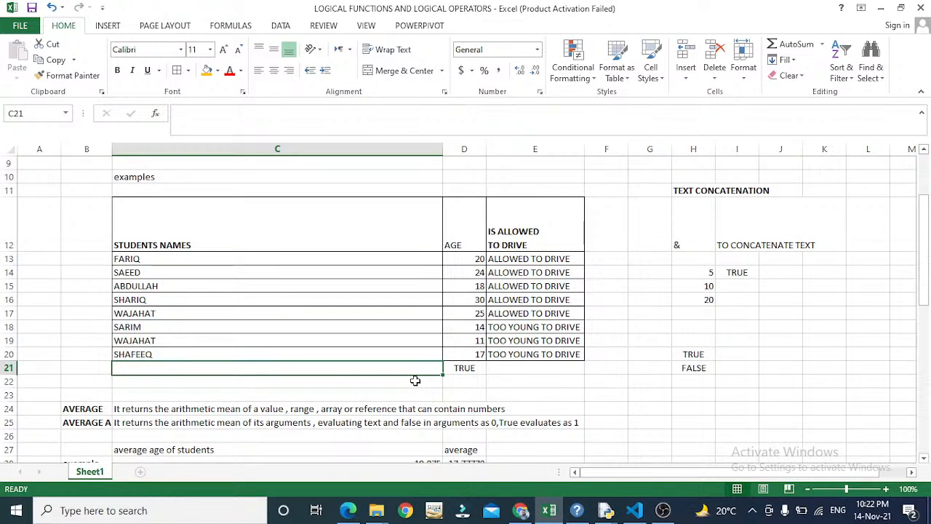
key(Right)
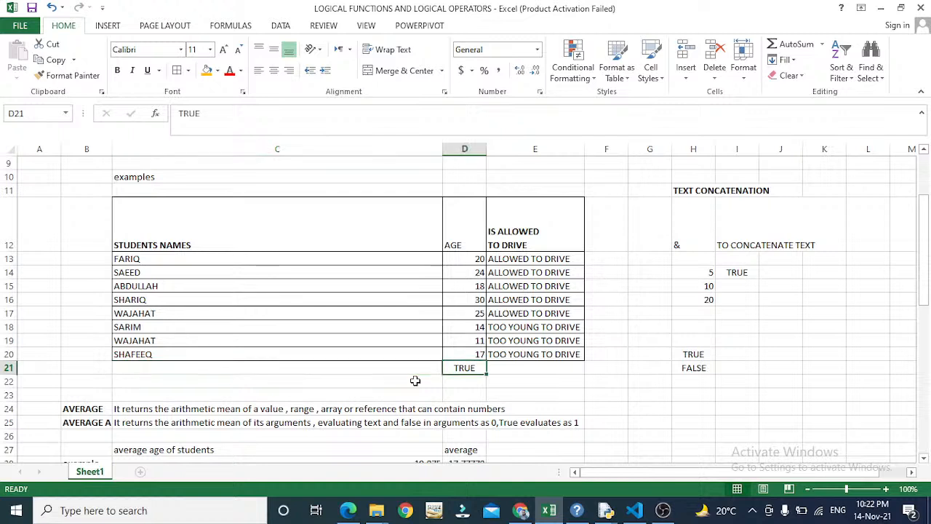
- Type =AVERAGE( into D21, replacing its earlier TRUE value
text(=AVER)
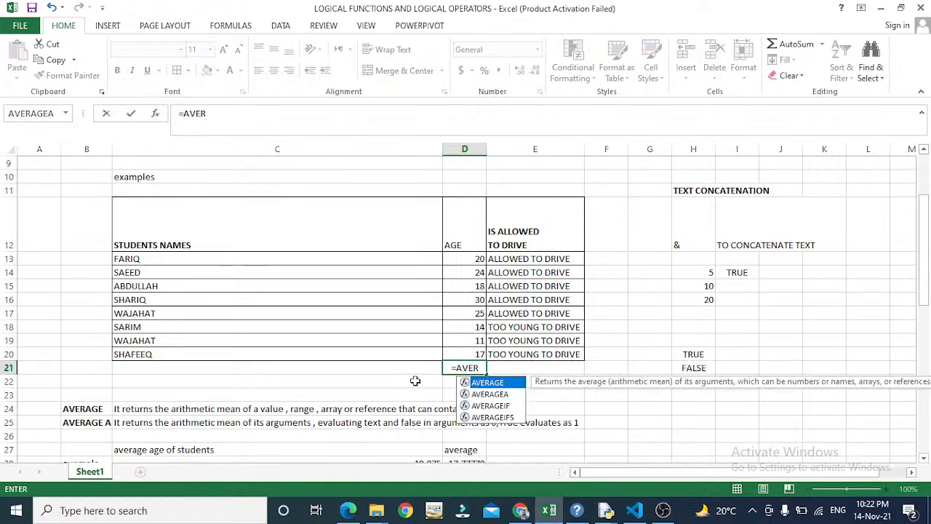
text(AGE)
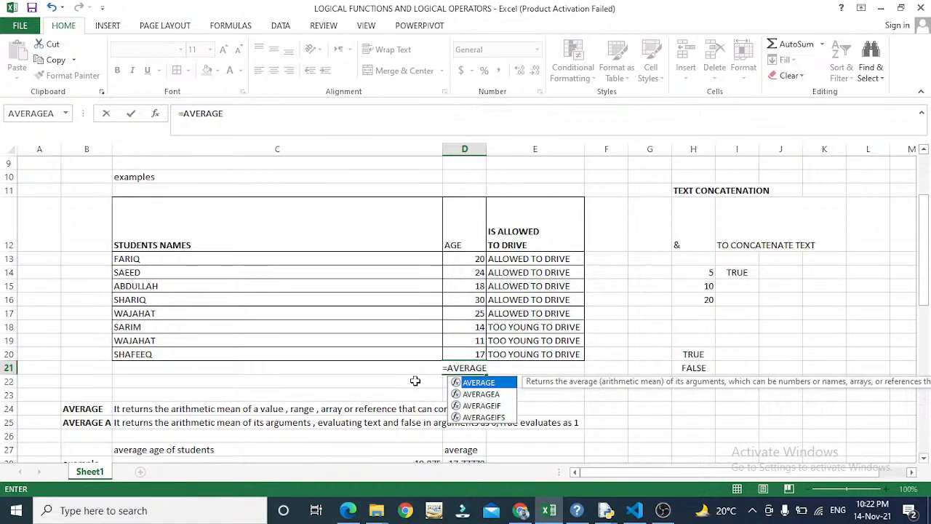